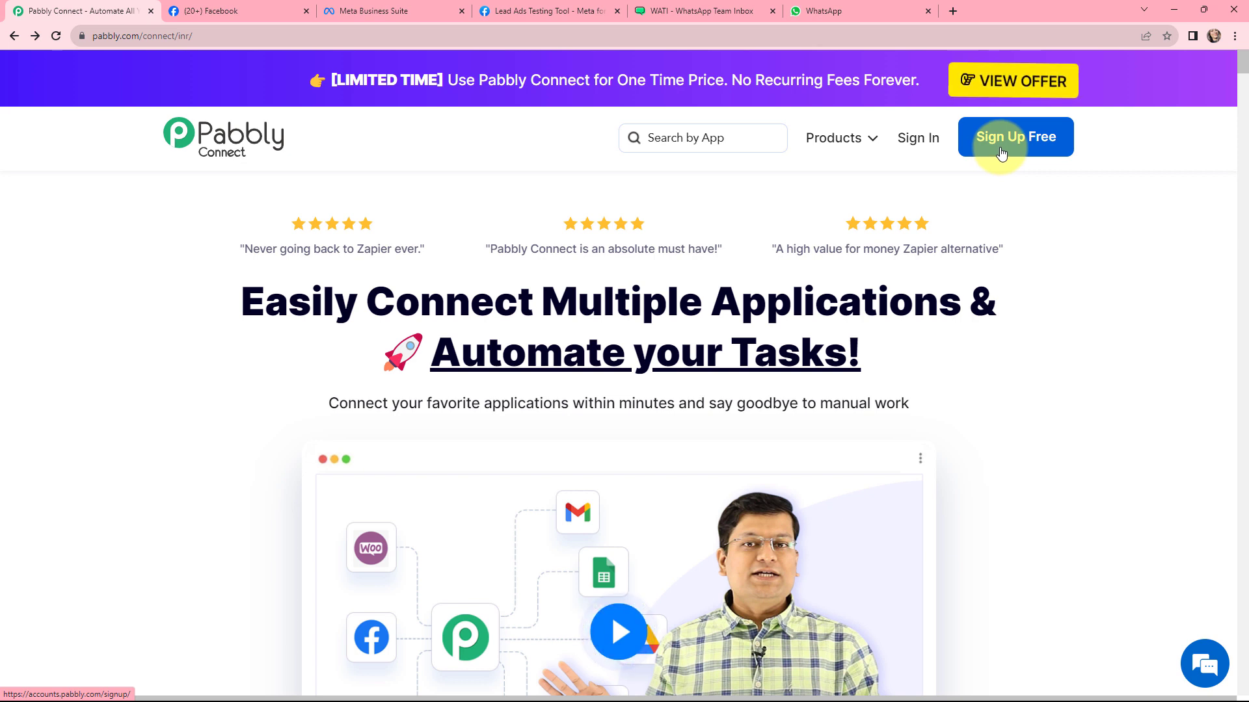
# Step: Open Pabbly Connect and create the workflow "Send Automated WhatsApp Message to Facebook Leads" in the Facebook Lead Ads folder
pyautogui.click(918, 146)
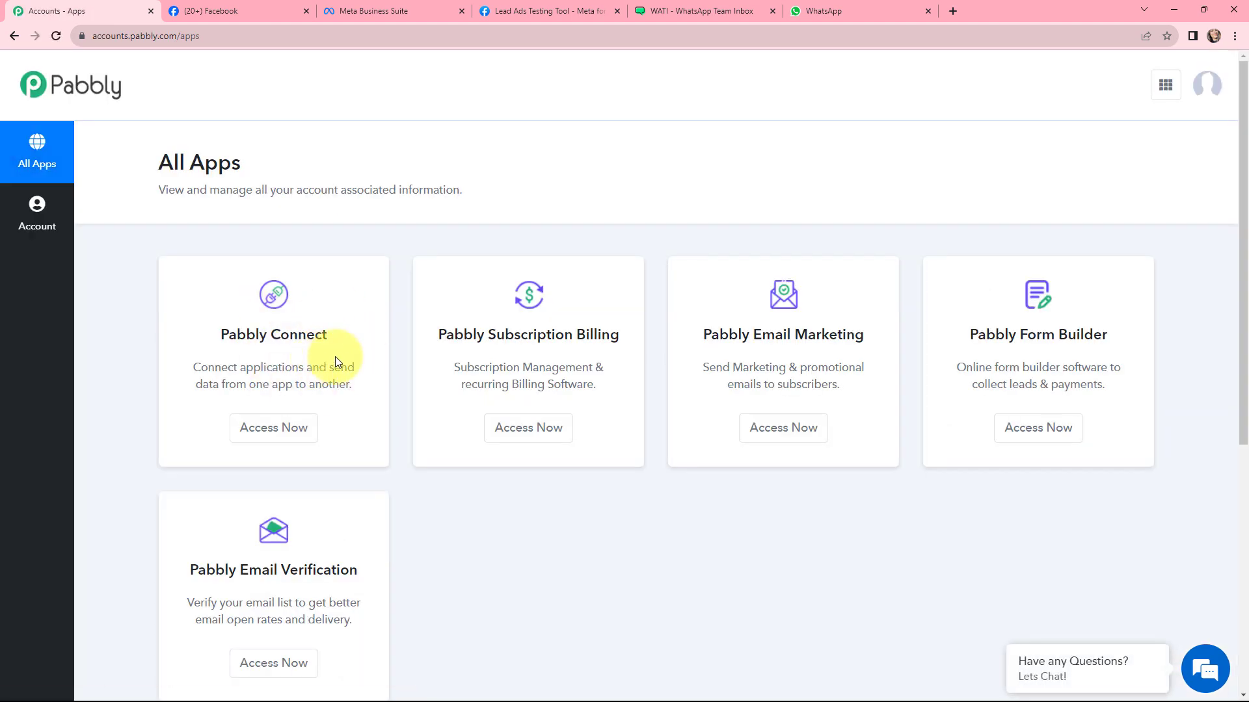
pyautogui.click(271, 429)
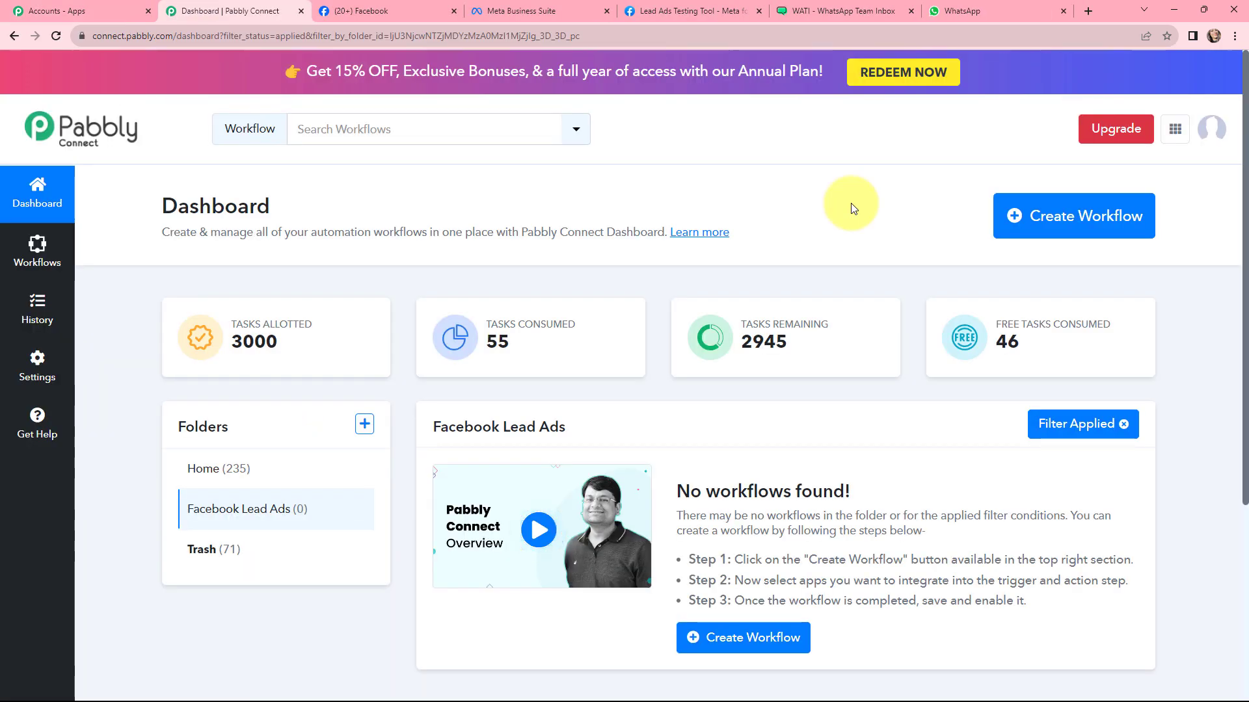
pyautogui.click(1045, 208)
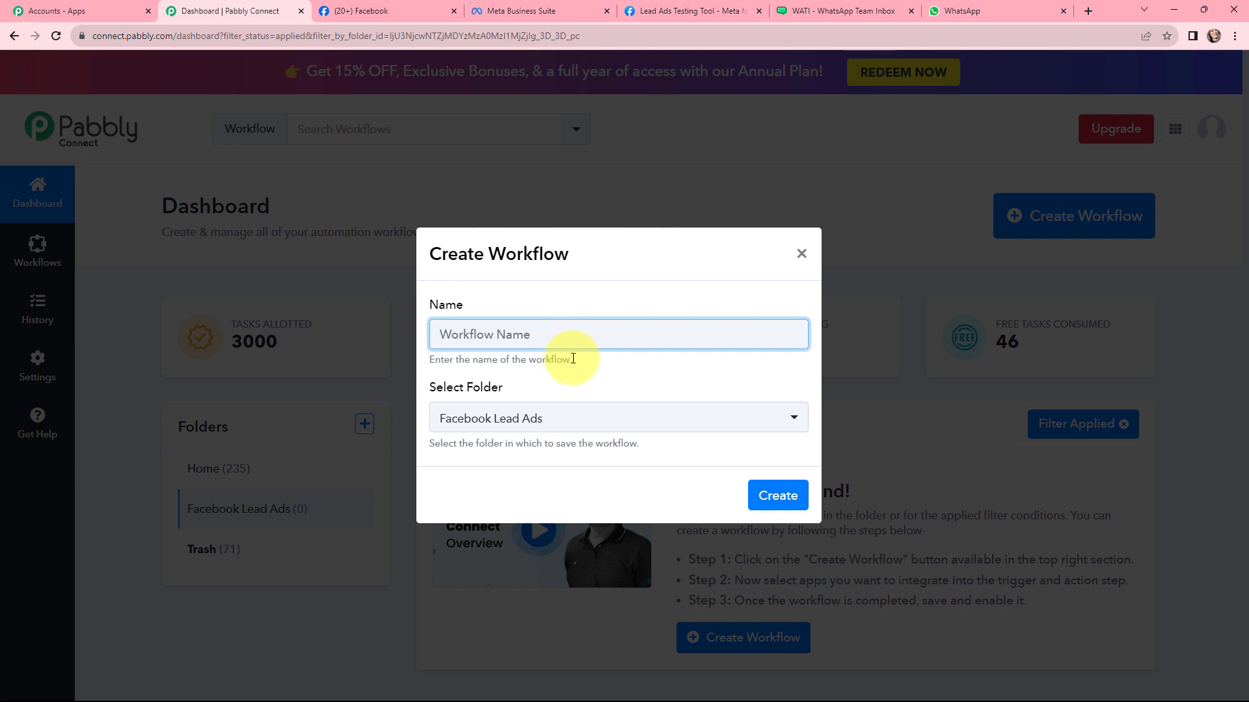
pyautogui.write('Send Automated WhatsApp Message to Facebook Leads')
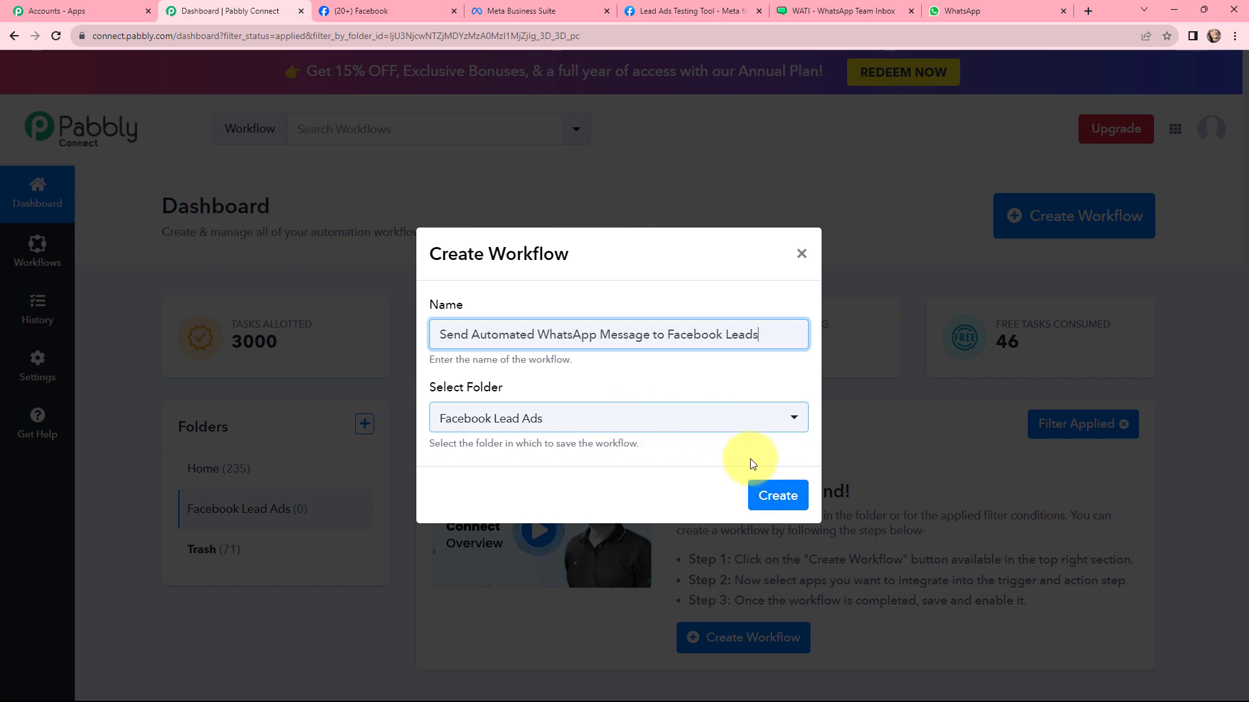
pyautogui.click(777, 496)
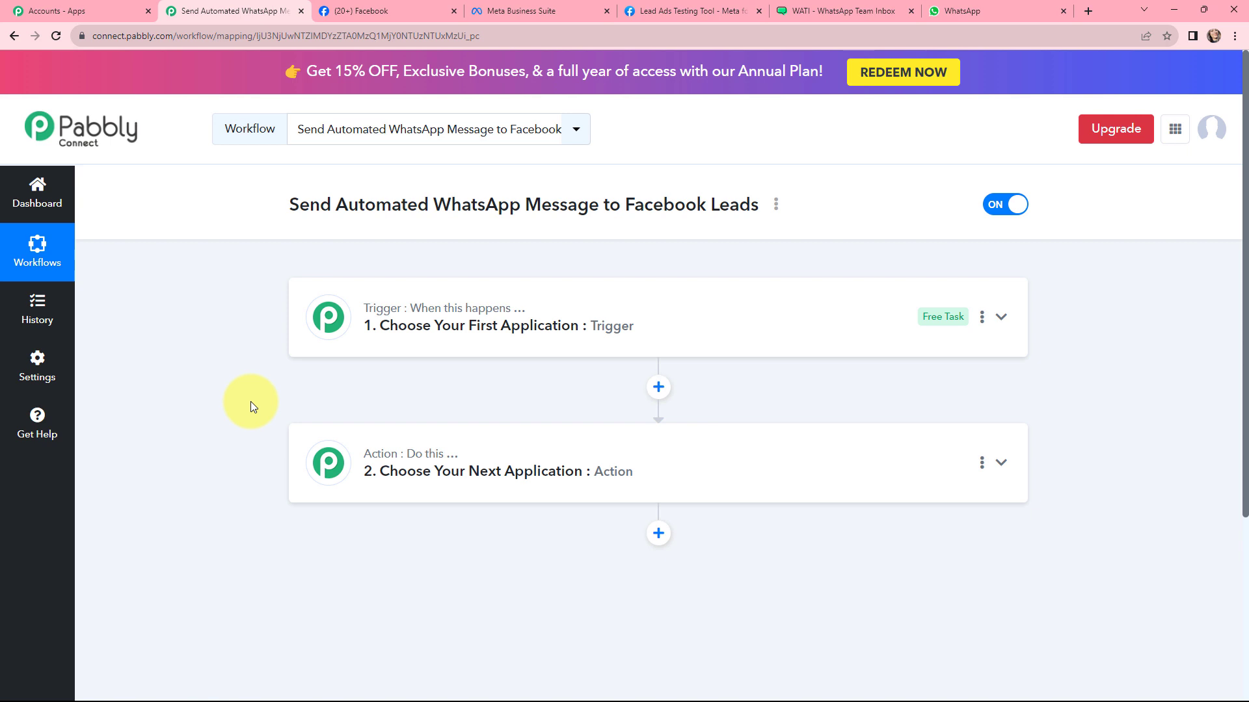
# Step: Set the workflow's trigger app to Facebook Lead Ads with the trigger event New Lead (Instant)
pyautogui.click(320, 290)
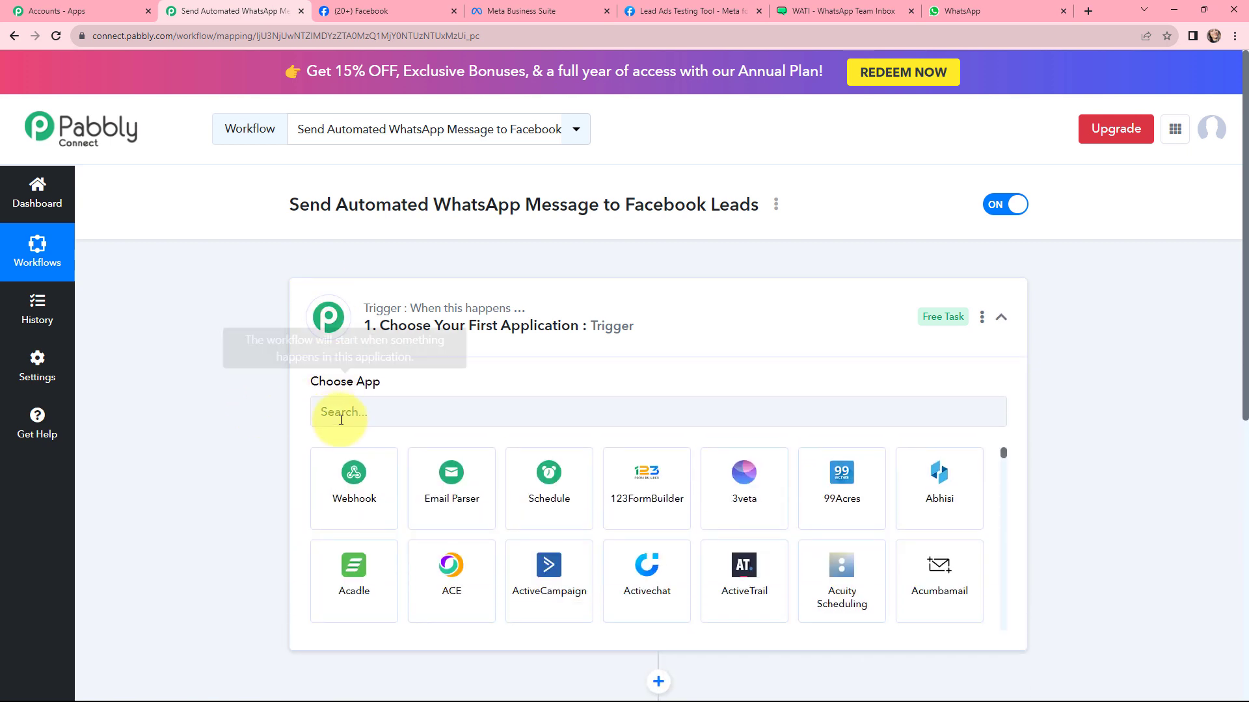
pyautogui.click(346, 418)
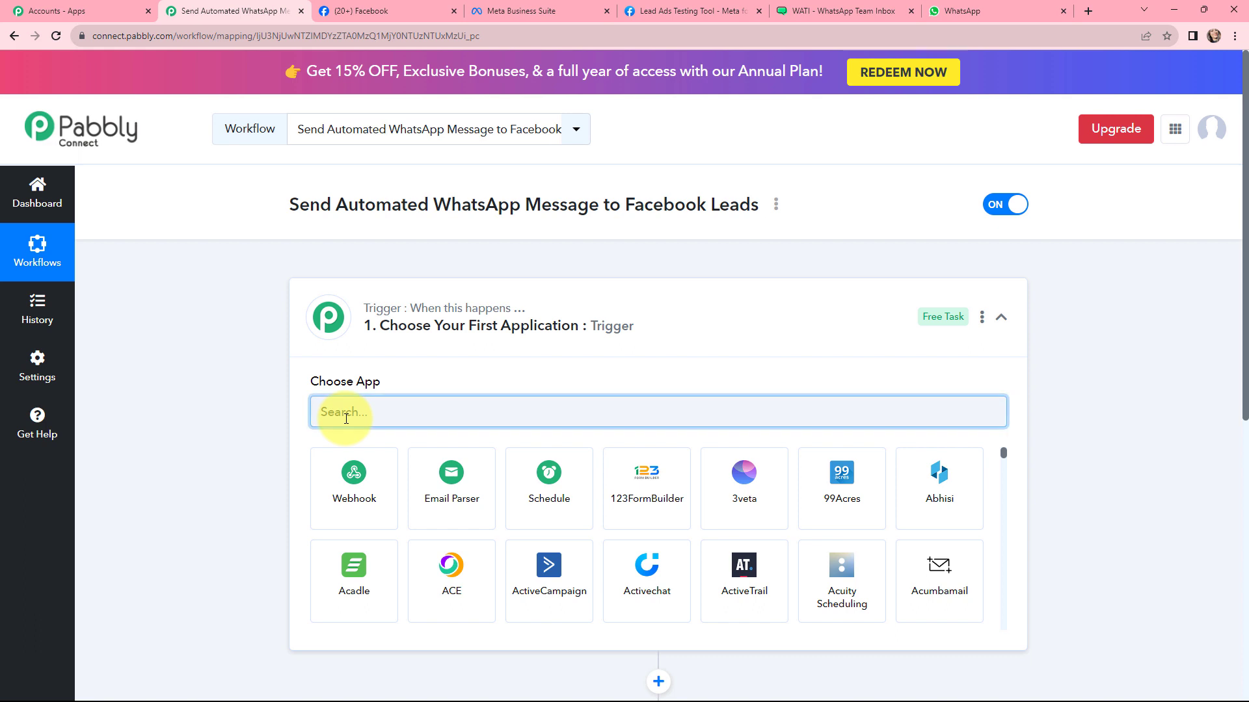
pyautogui.write('fac')
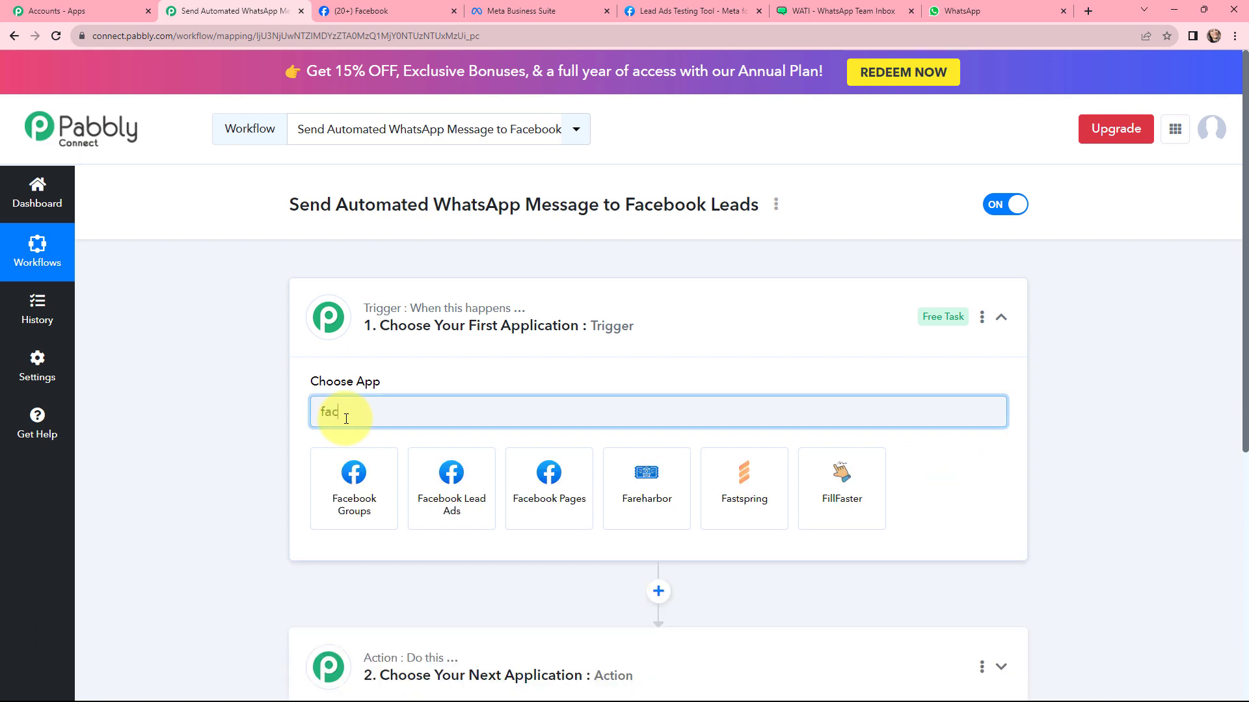
pyautogui.write('ebo')
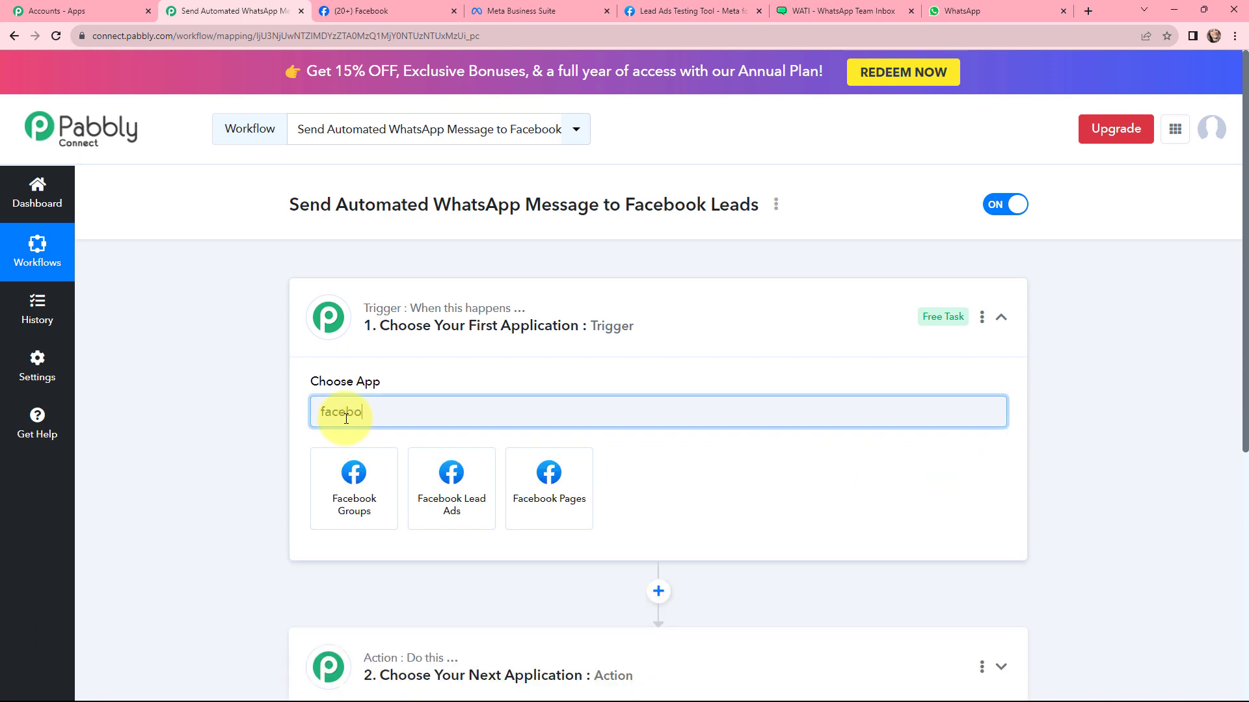
pyautogui.click(470, 489)
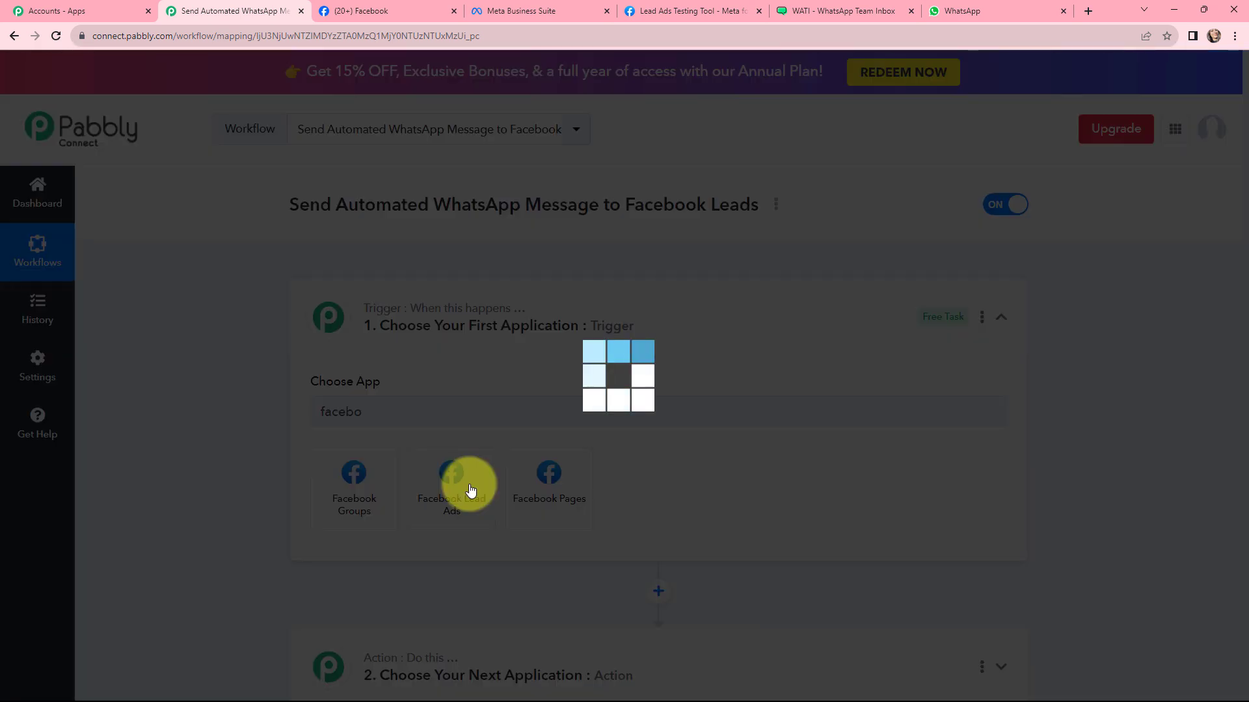
pyautogui.click(338, 493)
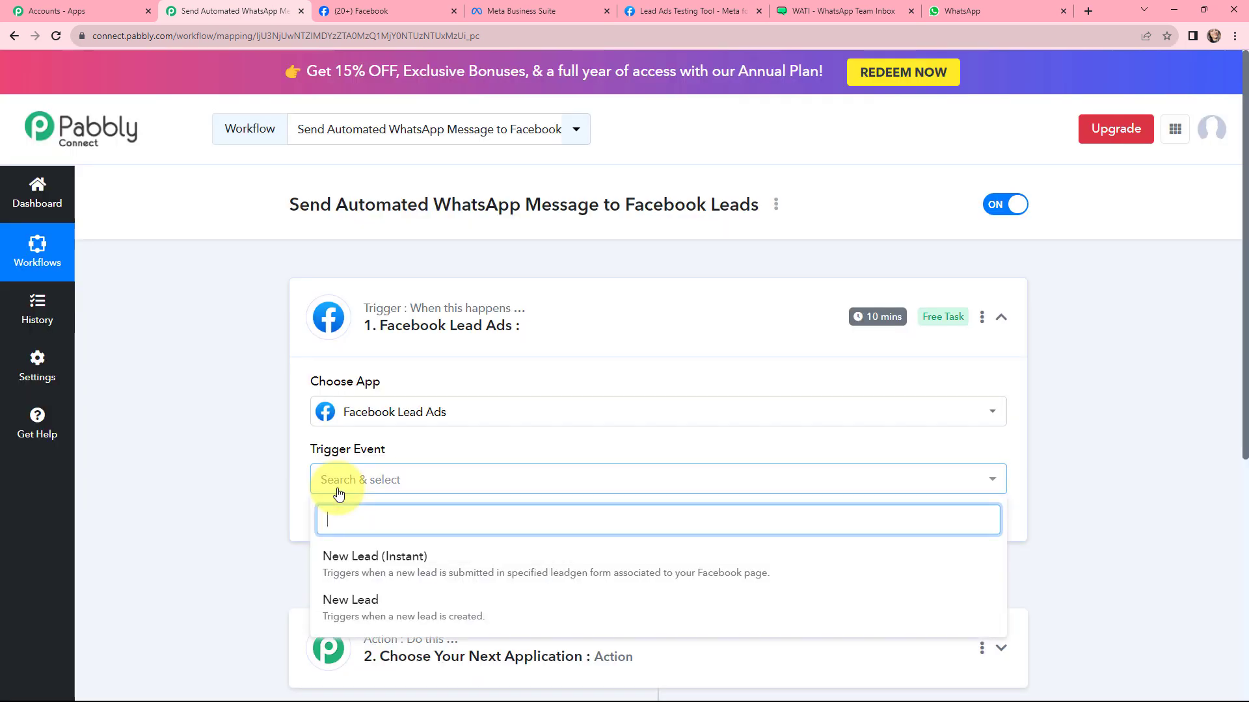
pyautogui.click(363, 560)
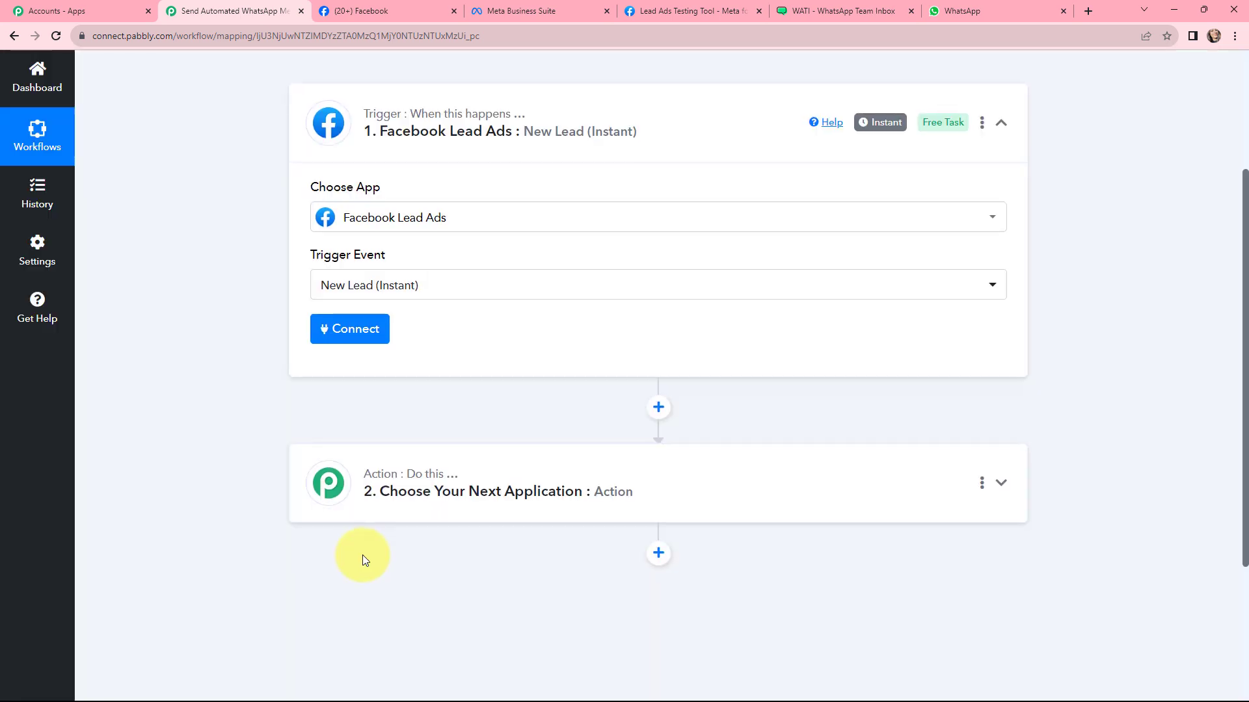
# Step: Set the workflow's action app to WATI with the action event Send Template Message
pyautogui.click(412, 448)
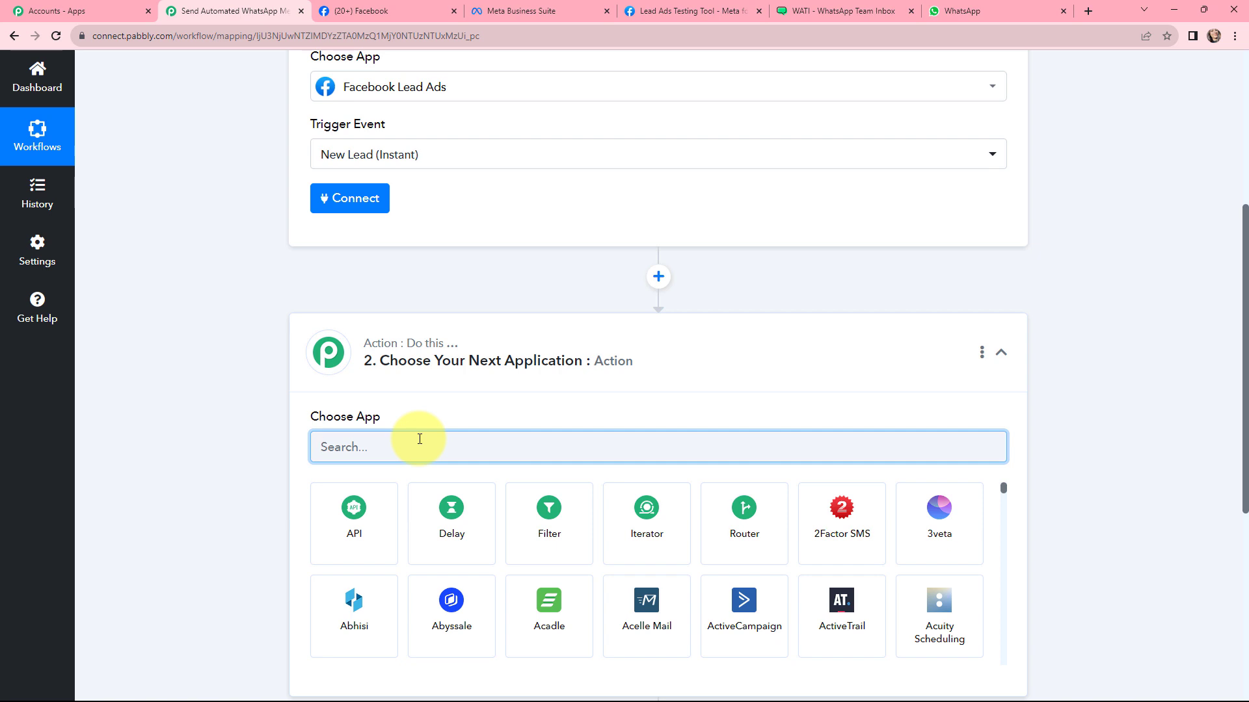
pyautogui.write('wati')
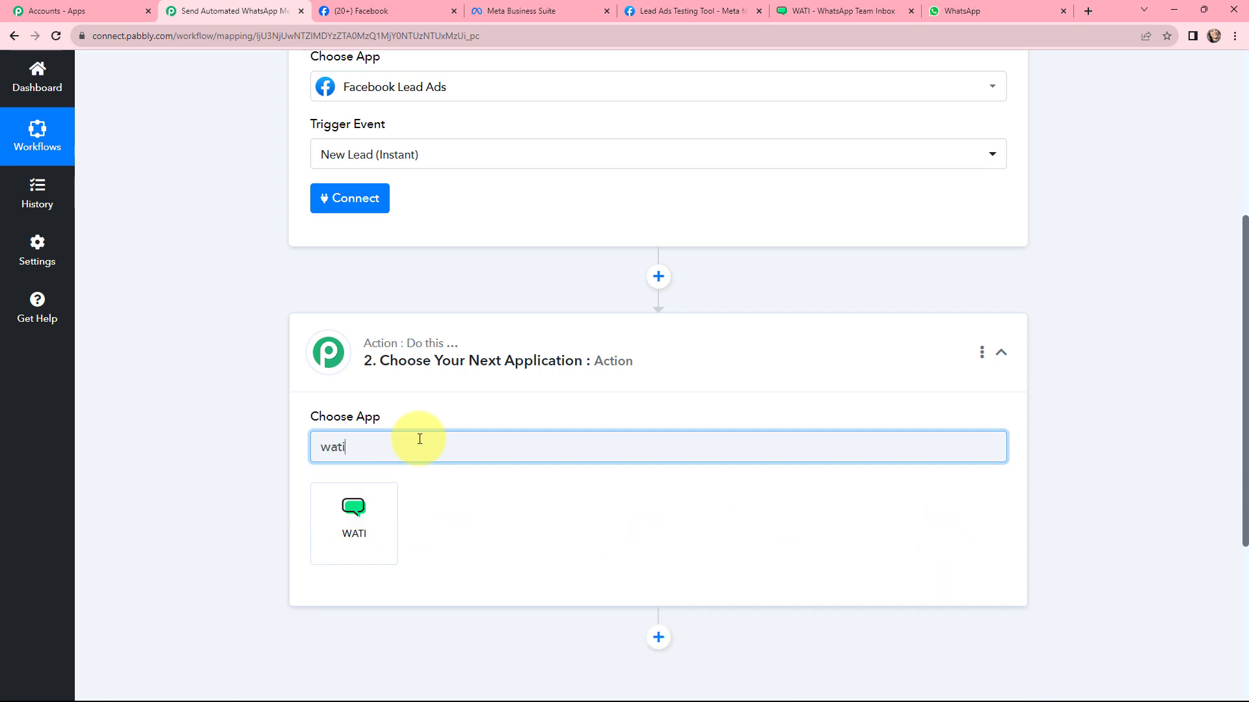
pyautogui.click(363, 509)
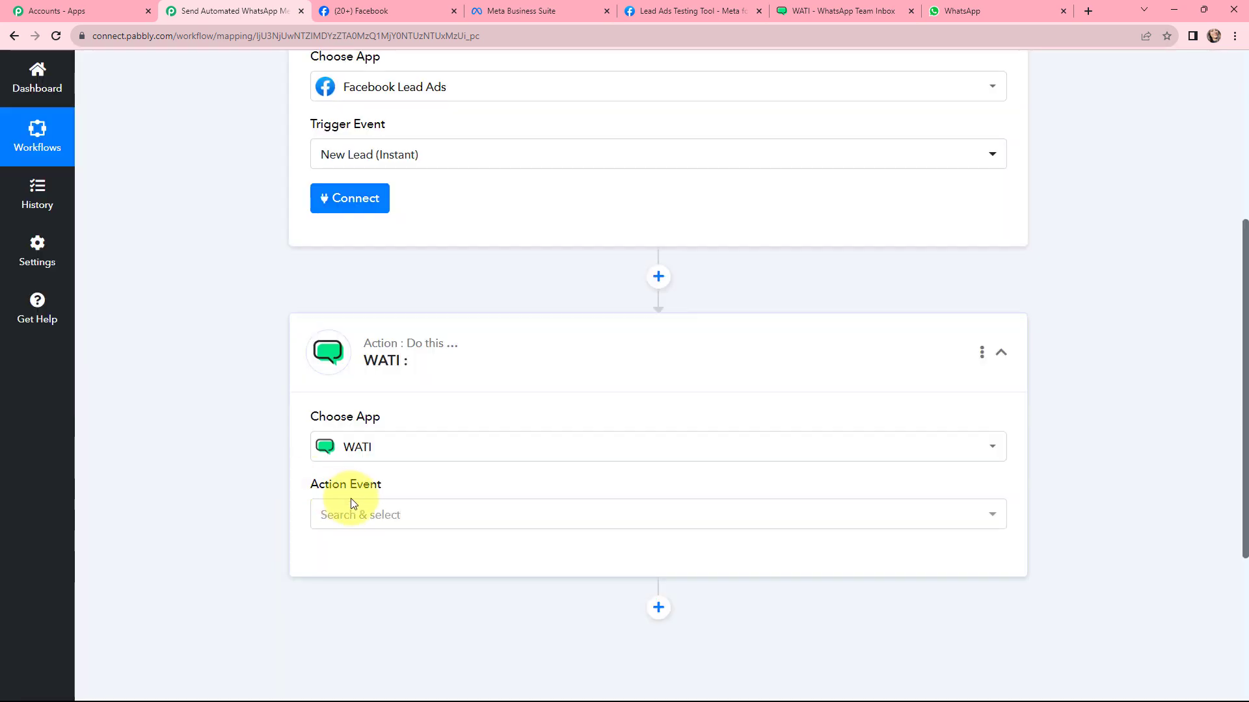
pyautogui.click(354, 517)
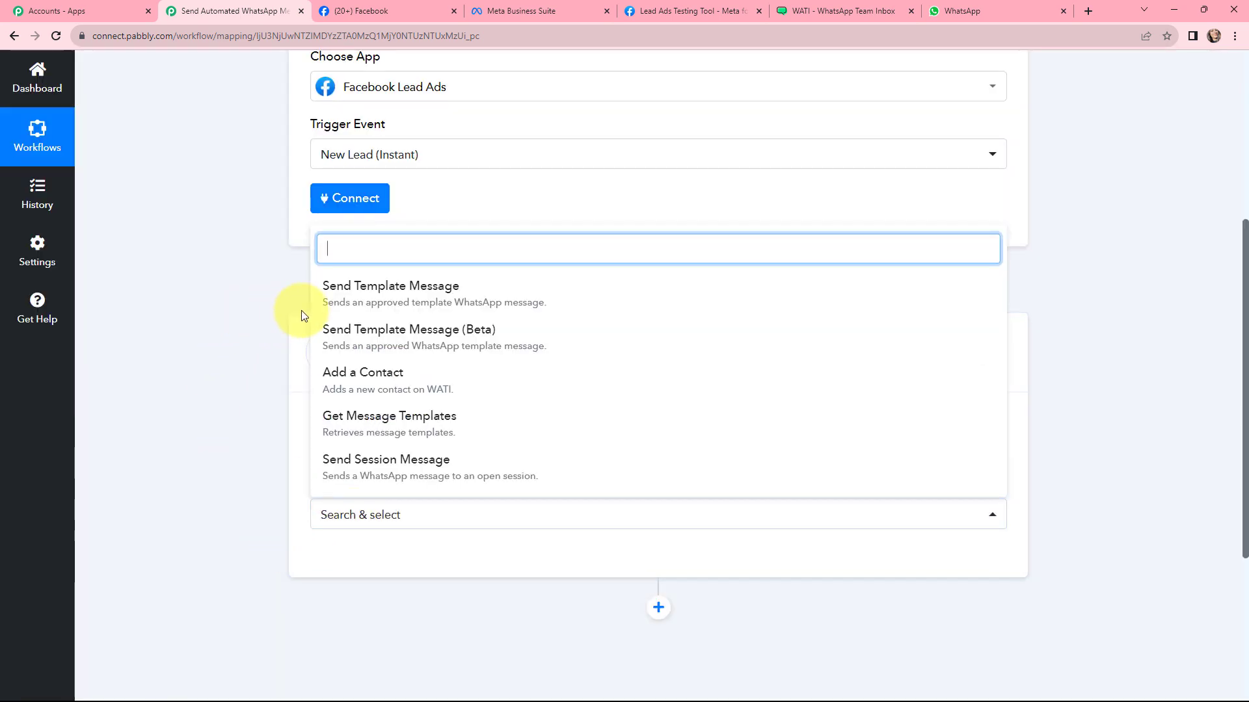
pyautogui.click(417, 291)
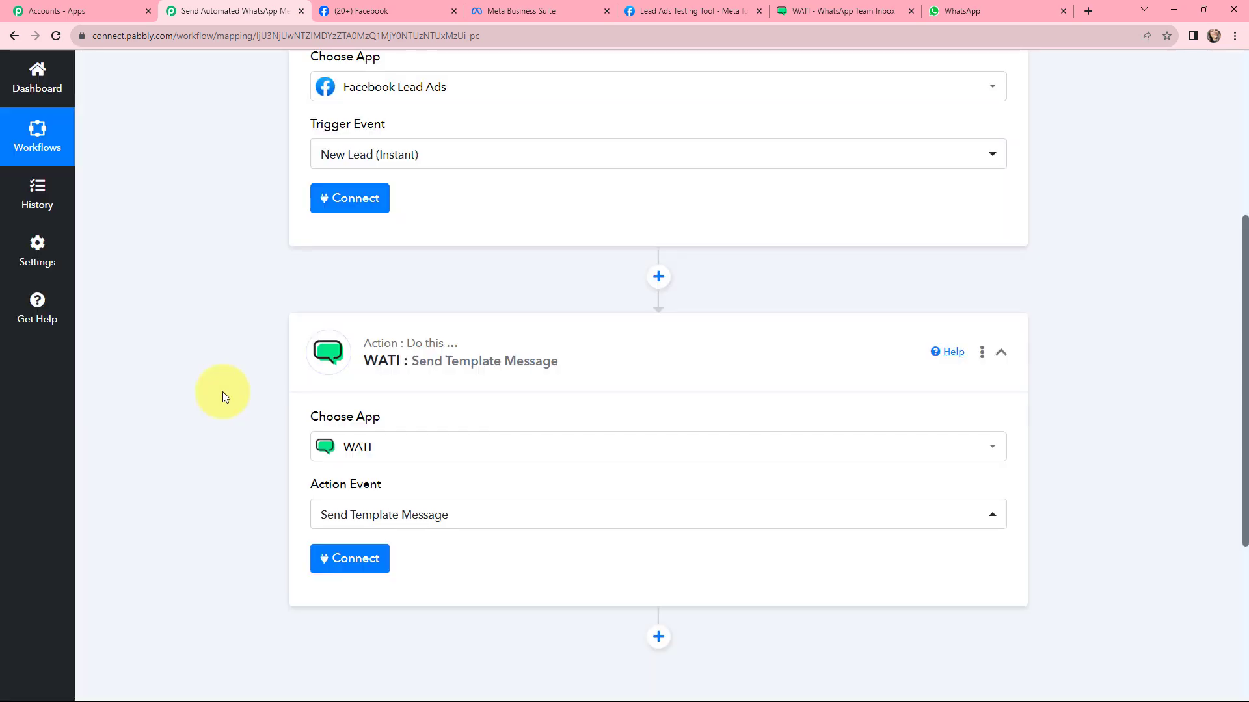
# Step: Connect the Facebook Lead Ads trigger to the Facebook account through a new connection
pyautogui.scroll(5, 222, 392)
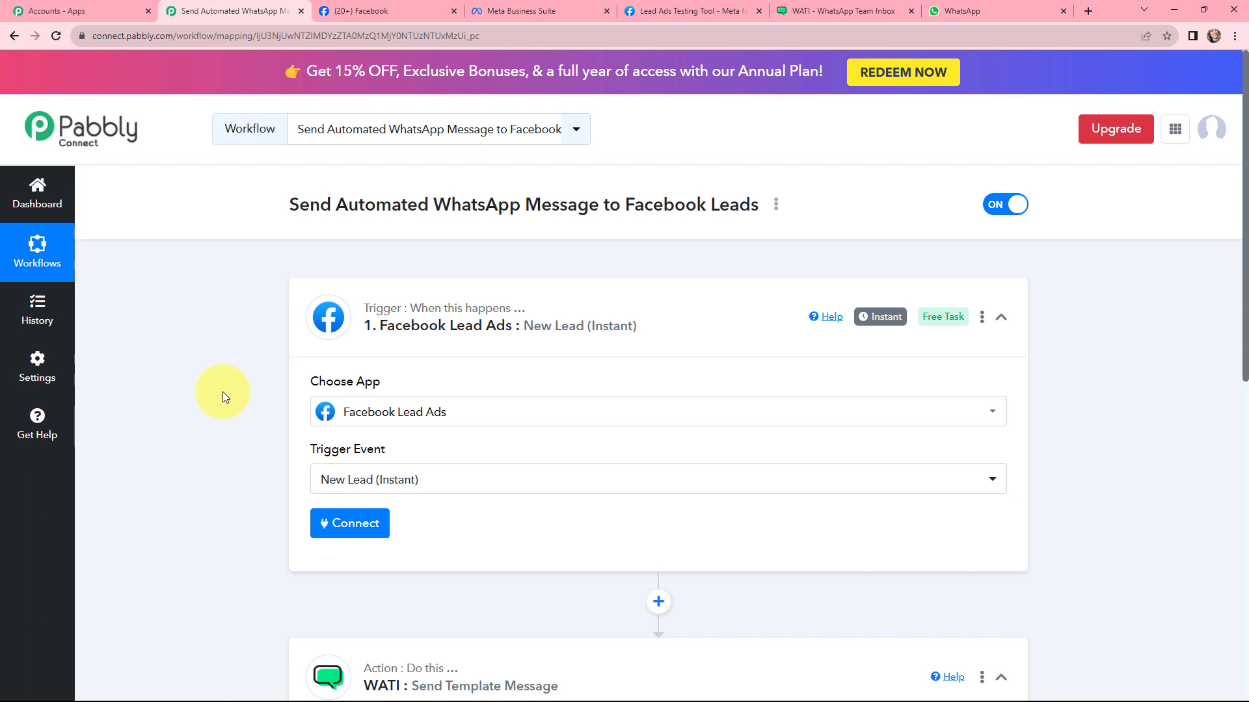
pyautogui.scroll(-5, 263, 340)
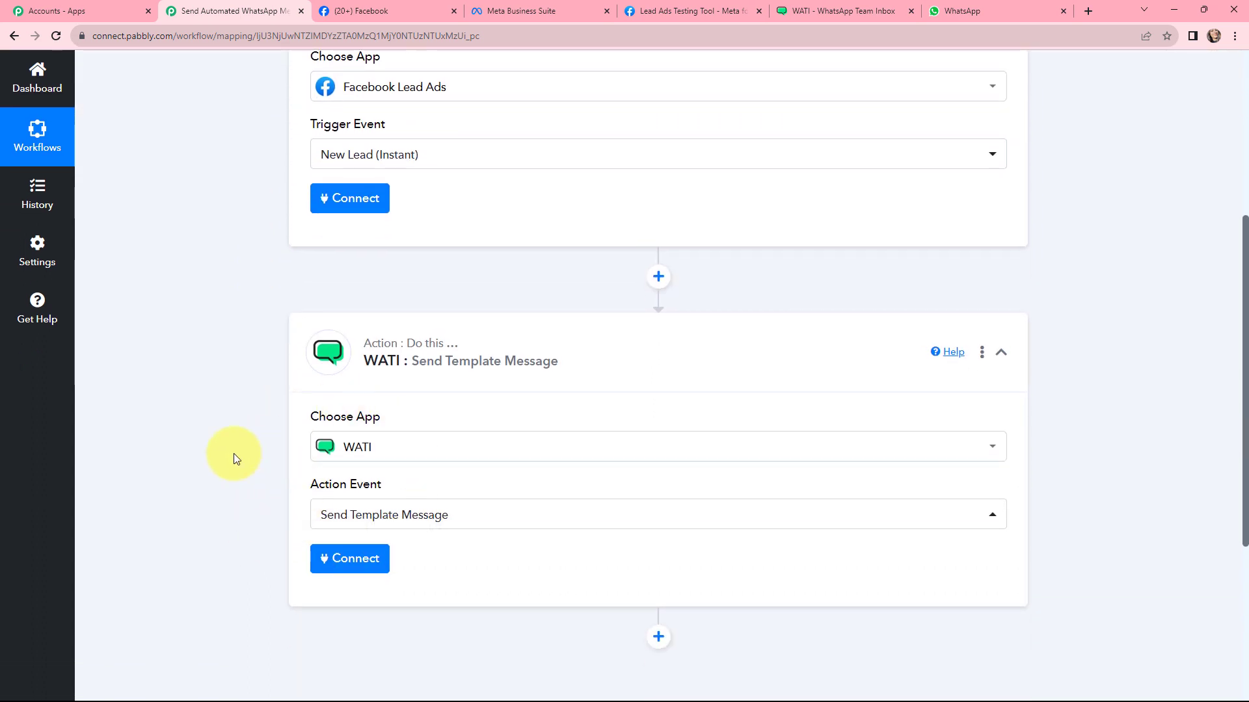
pyautogui.scroll(5, 233, 454)
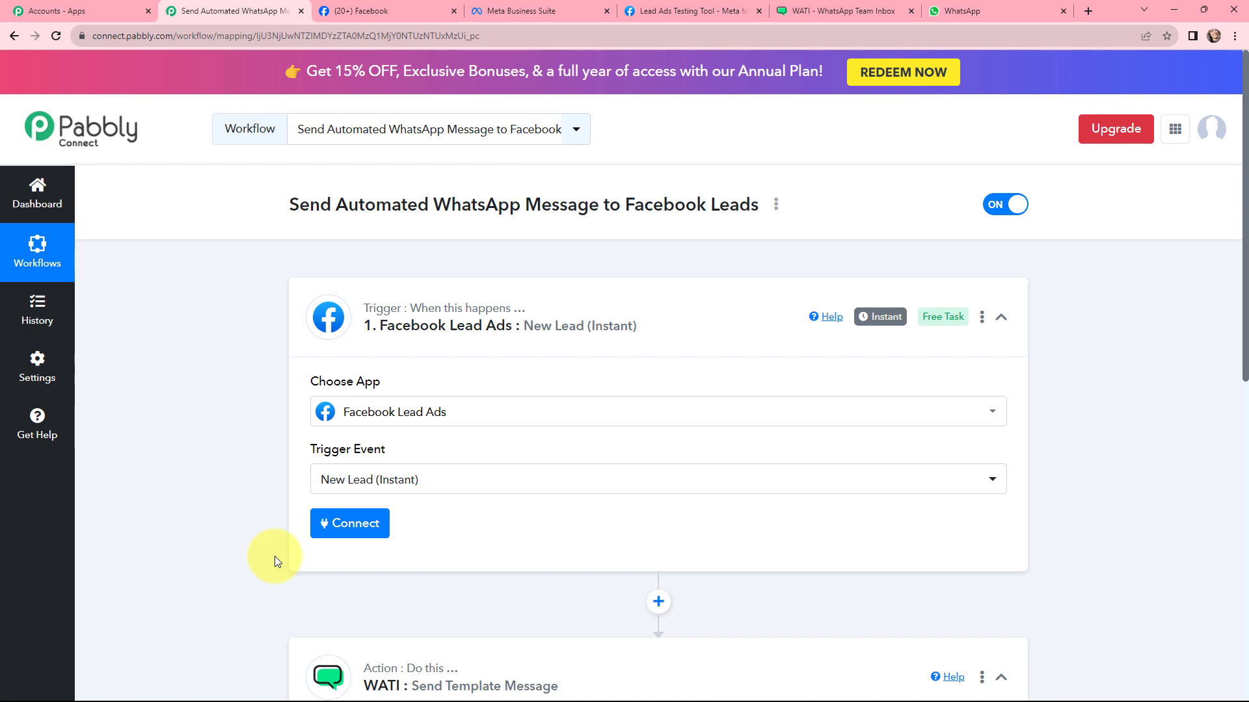
pyautogui.click(350, 526)
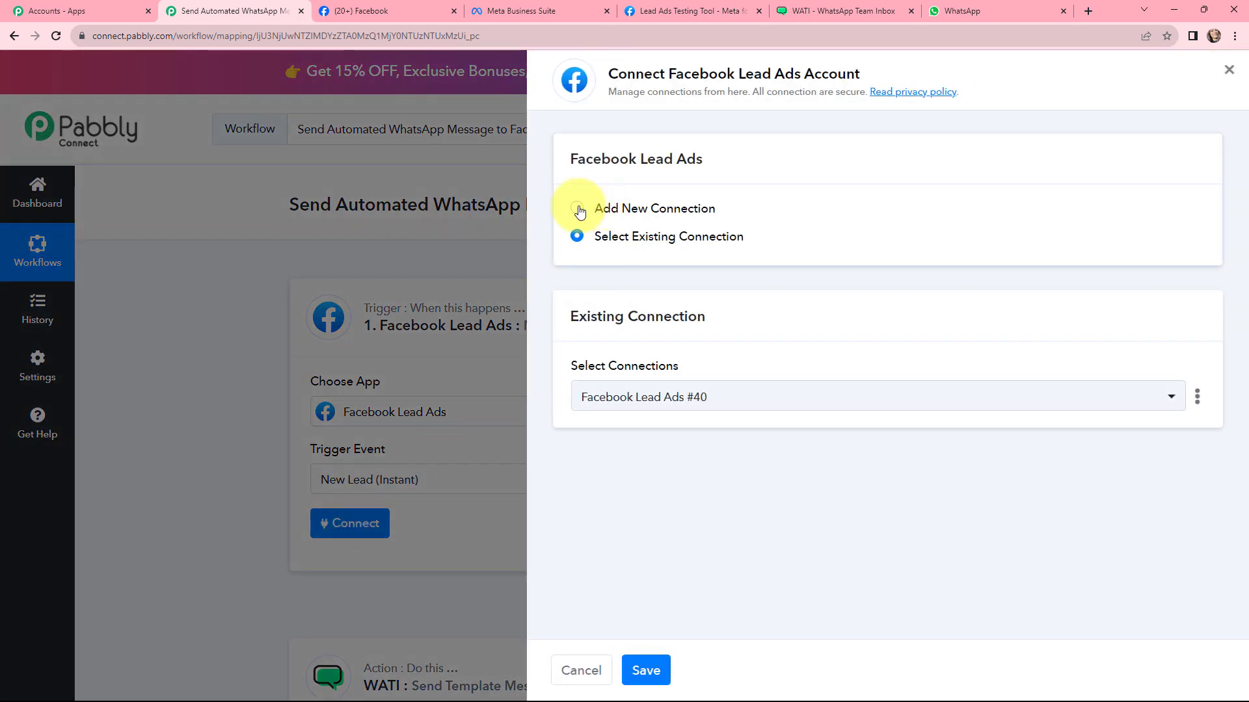
pyautogui.click(578, 209)
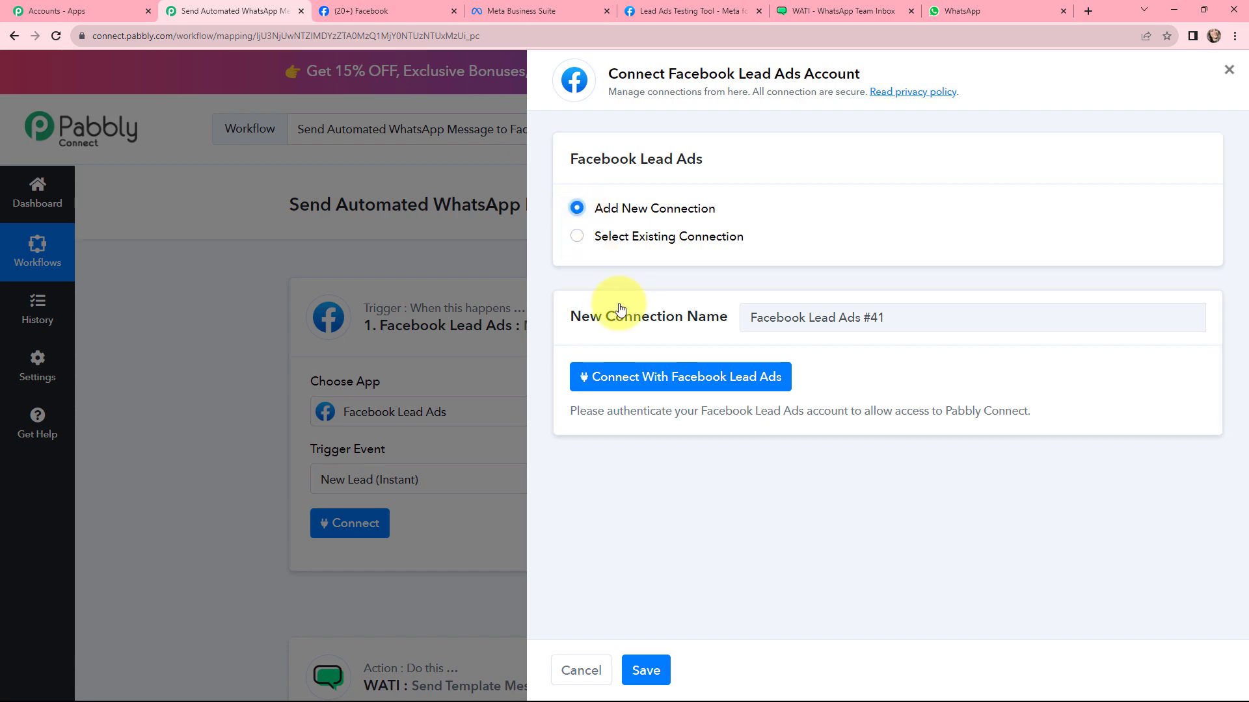
pyautogui.click(645, 381)
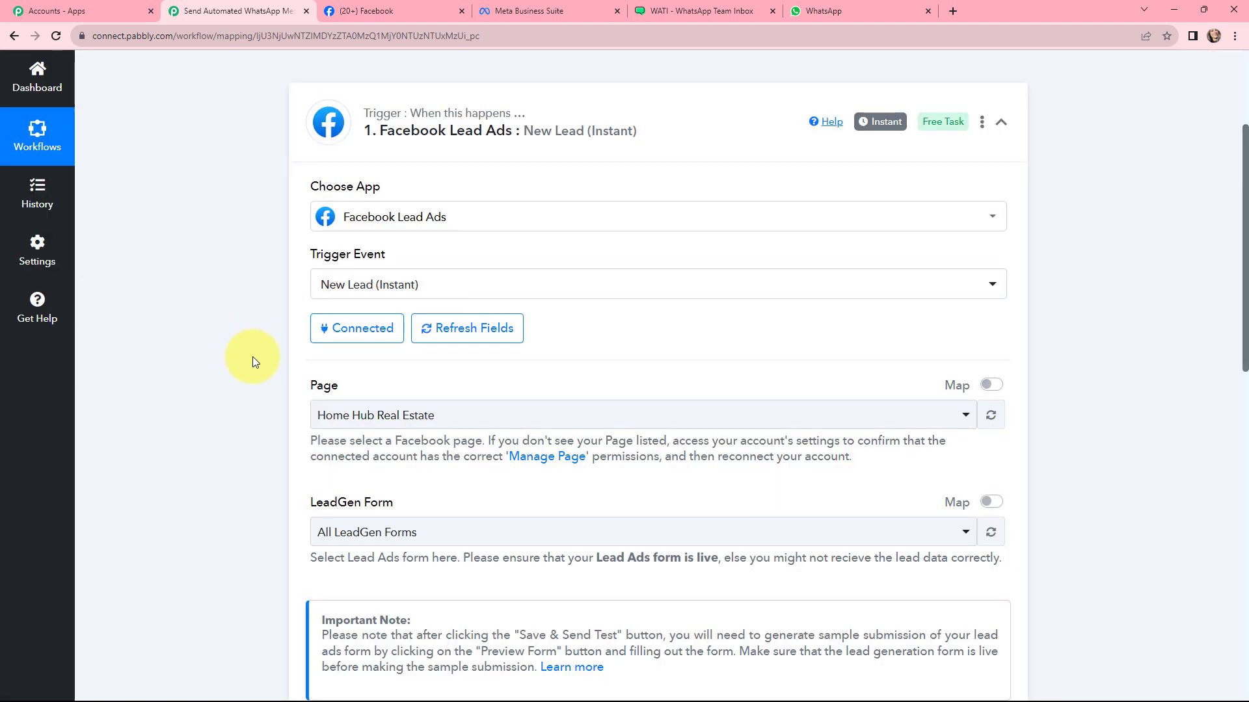
# Step: Check the page name on Facebook and set the trigger's page to Canvas Stationery
pyautogui.scroll(-1, 253, 356)
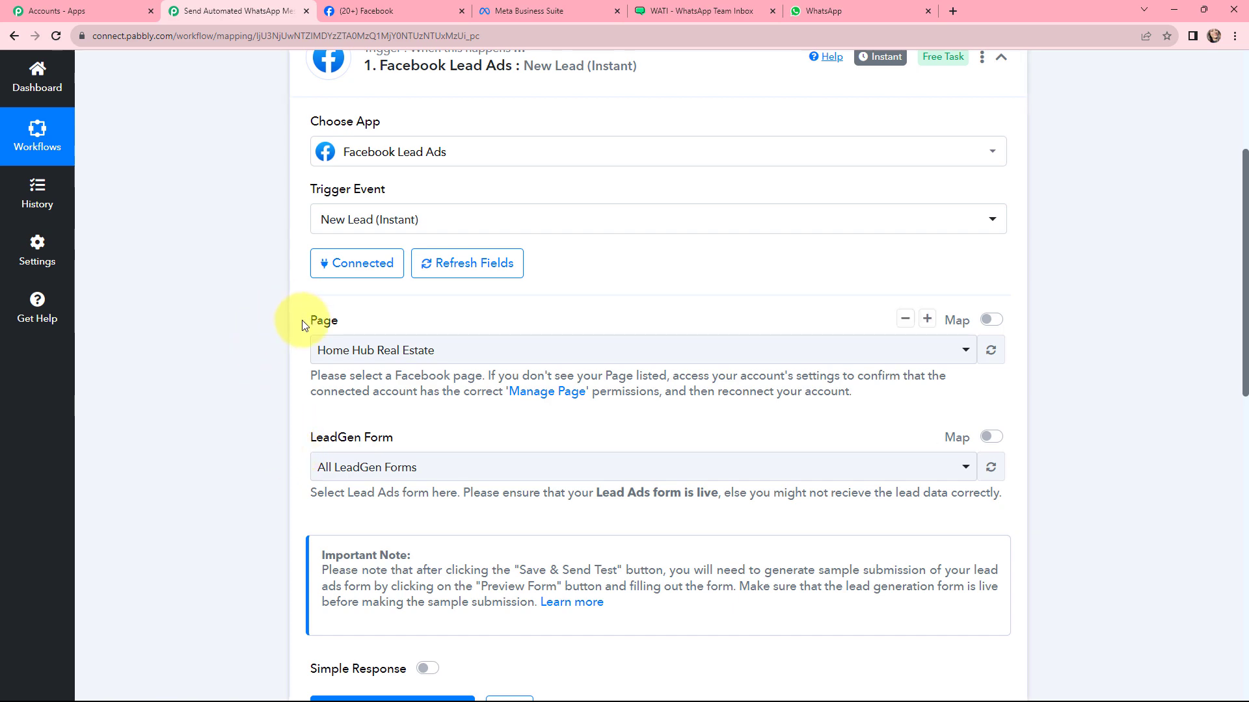
pyautogui.click(354, 11)
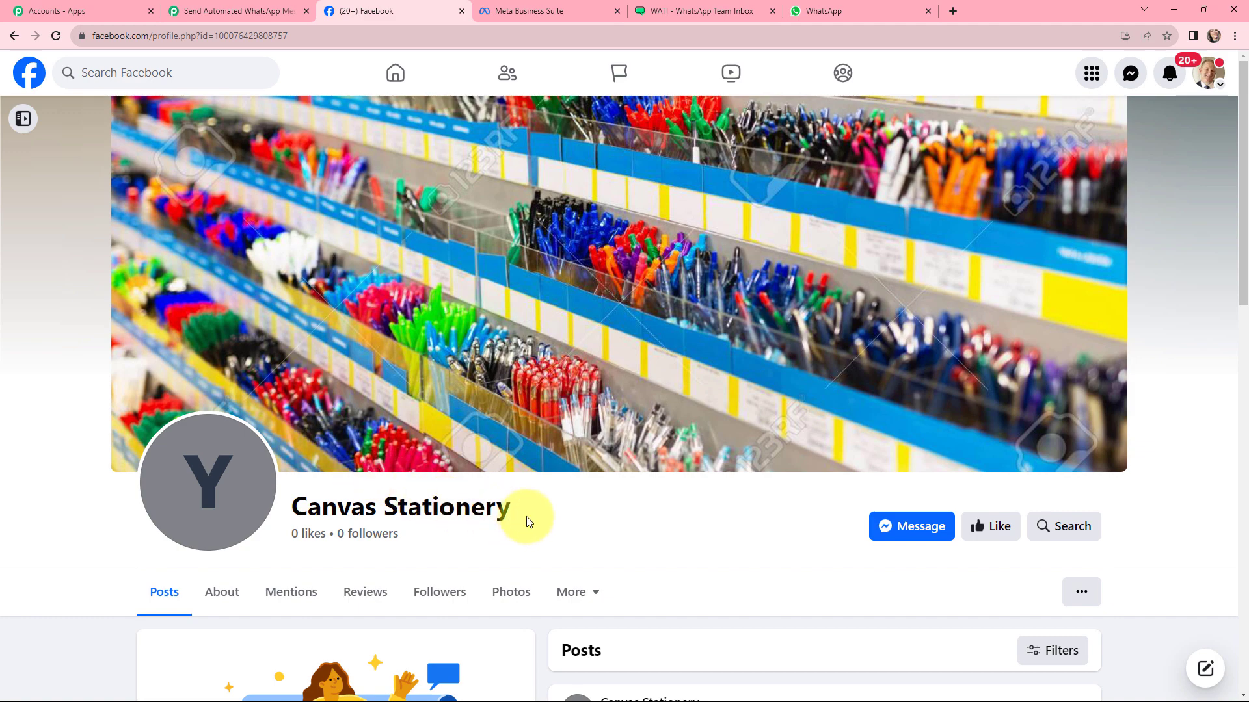
pyautogui.click(208, 11)
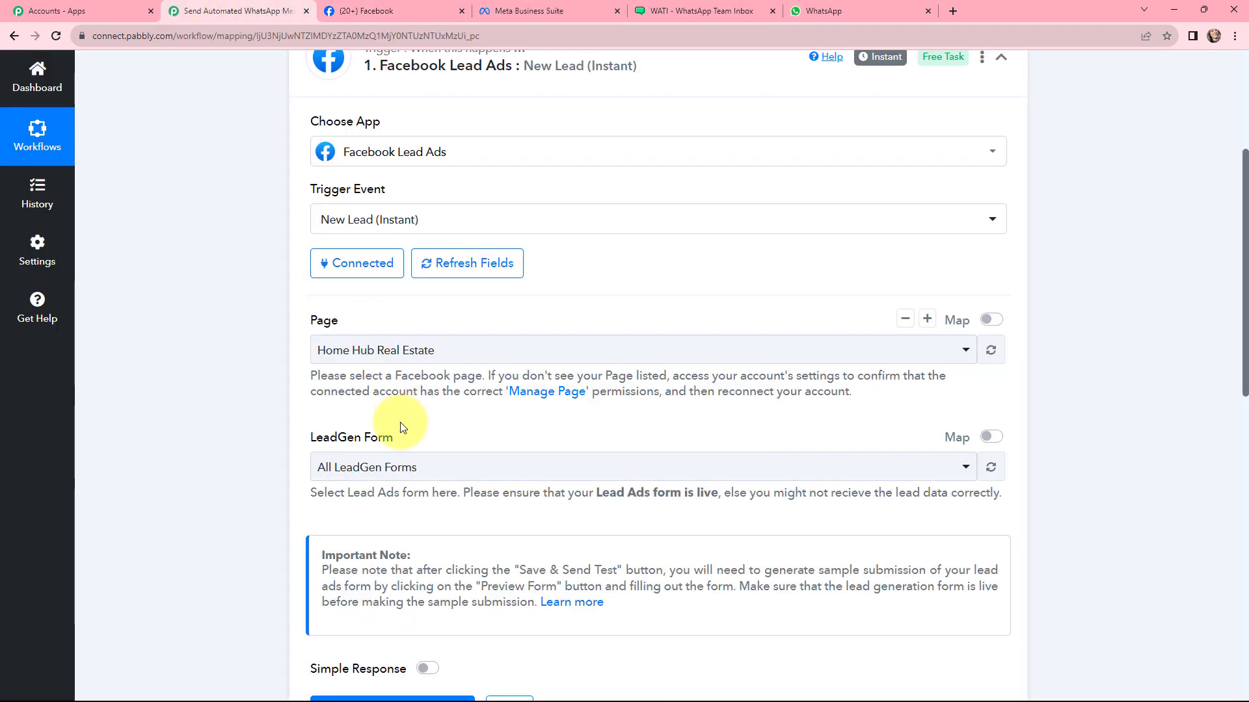
pyautogui.click(385, 352)
pyautogui.write('c')
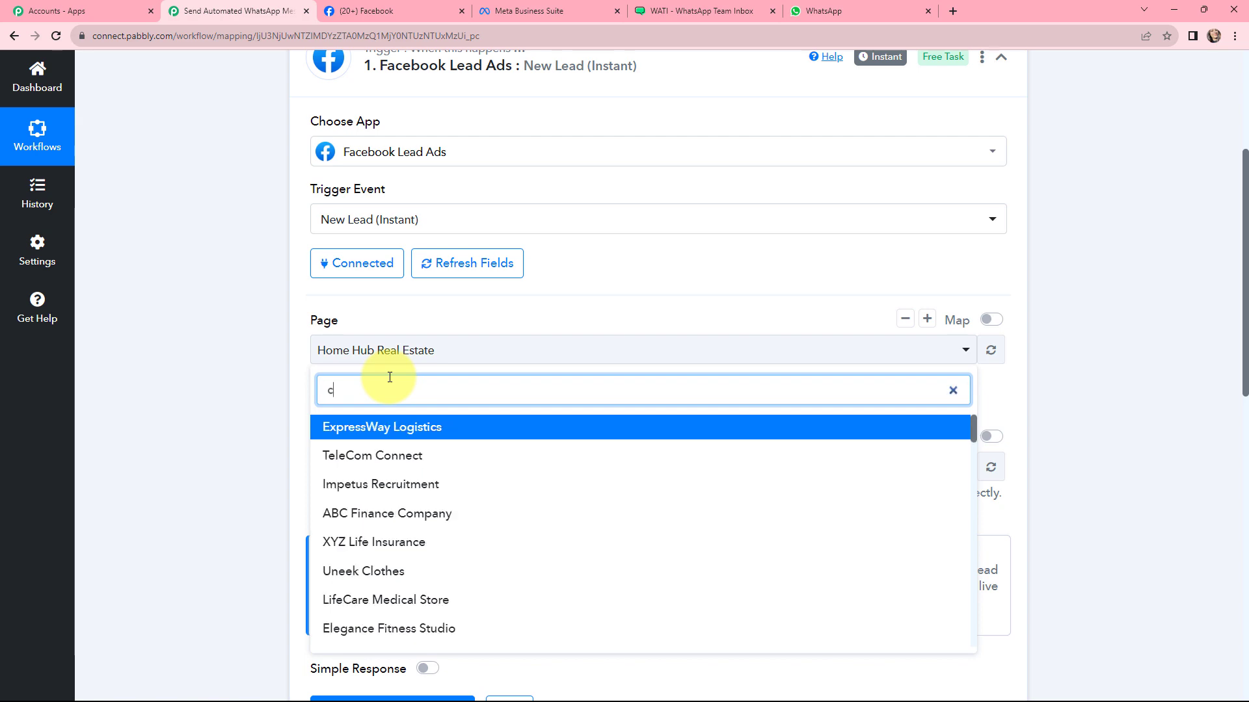
pyautogui.write('anvas')
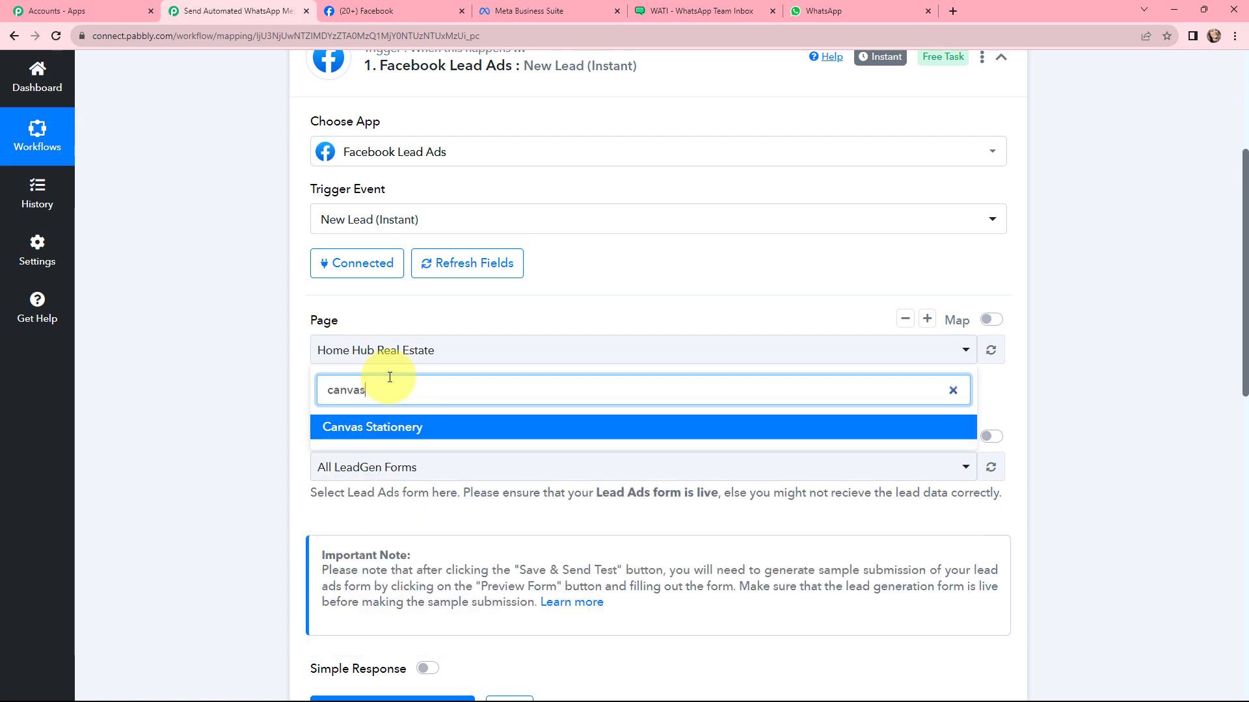
pyautogui.click(384, 427)
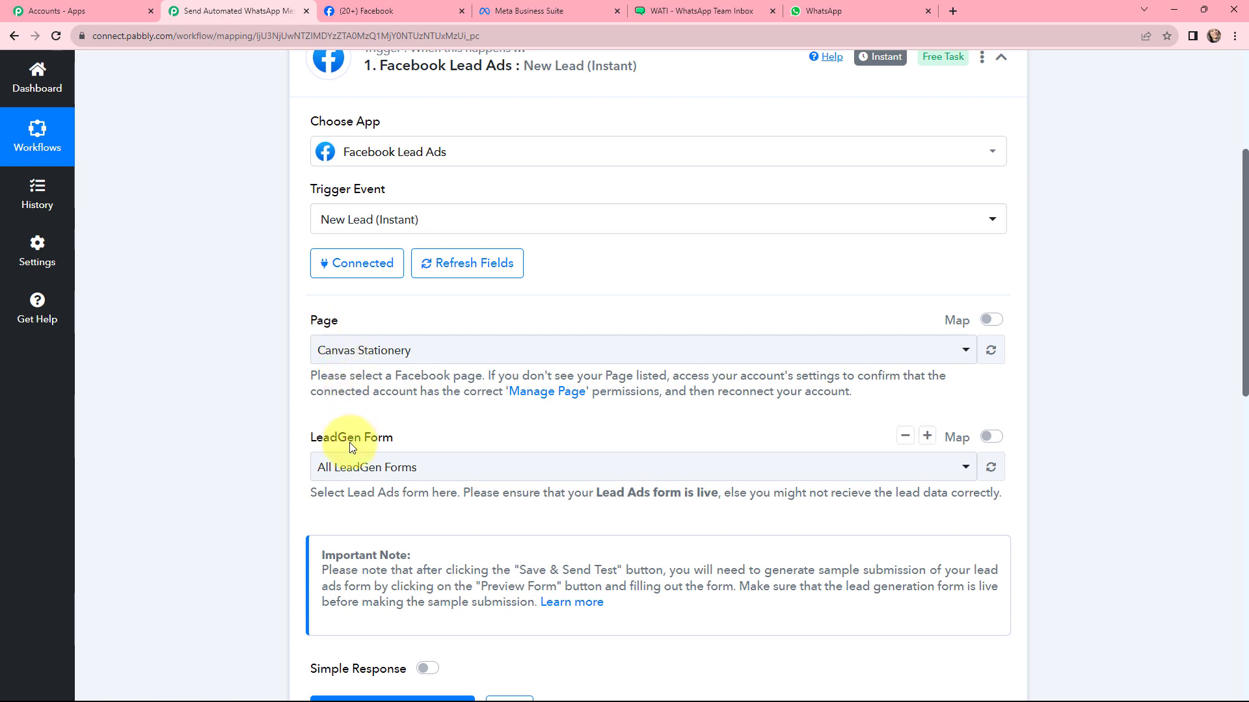
# Step: Review the Stationery Leads Form preview in Meta Business Suite and choose that form as the trigger's LeadGen form
pyautogui.click(520, 10)
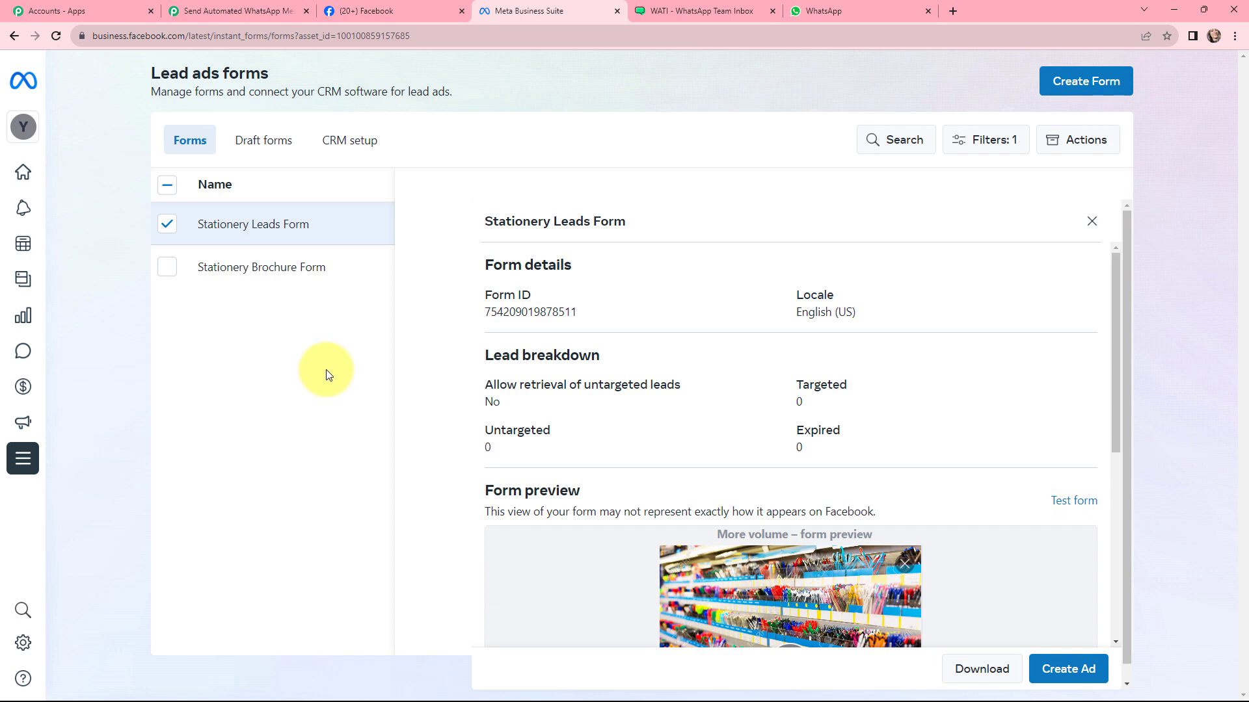
pyautogui.moveTo(635, 227); pyautogui.dragTo(484, 222)
pyautogui.scroll(-5, 748, 396)
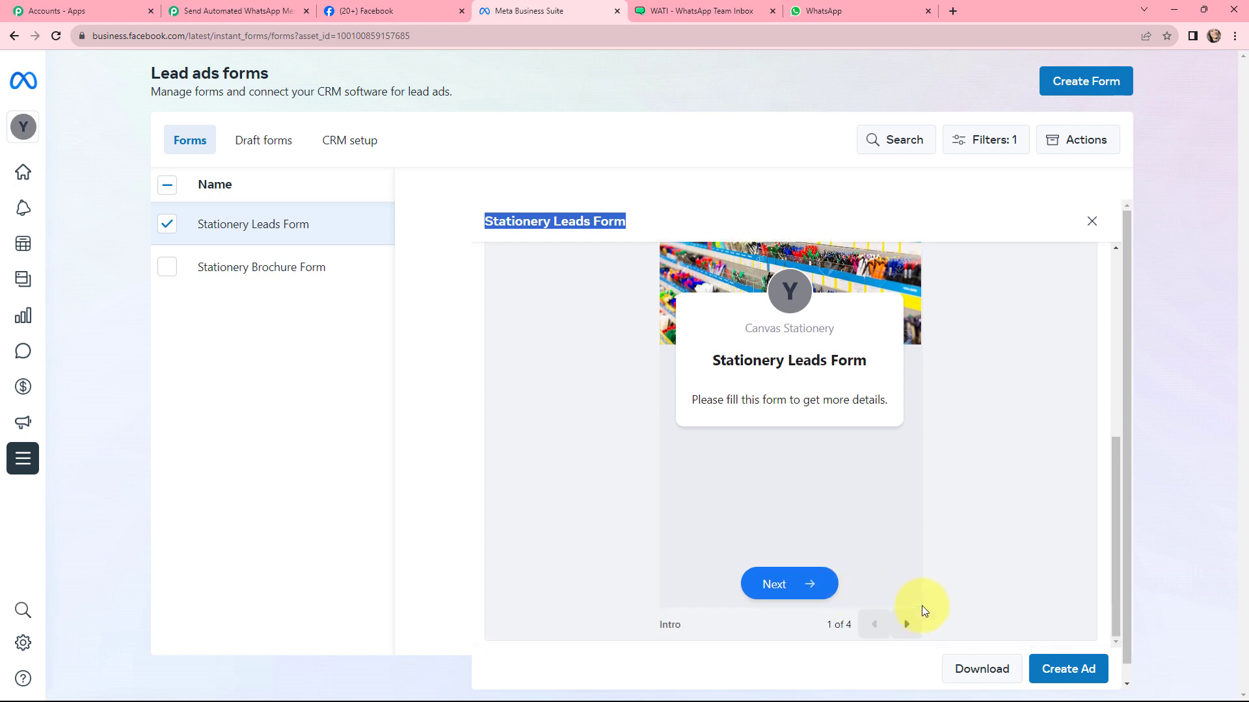
pyautogui.click(906, 625)
pyautogui.click(906, 624)
pyautogui.click(906, 625)
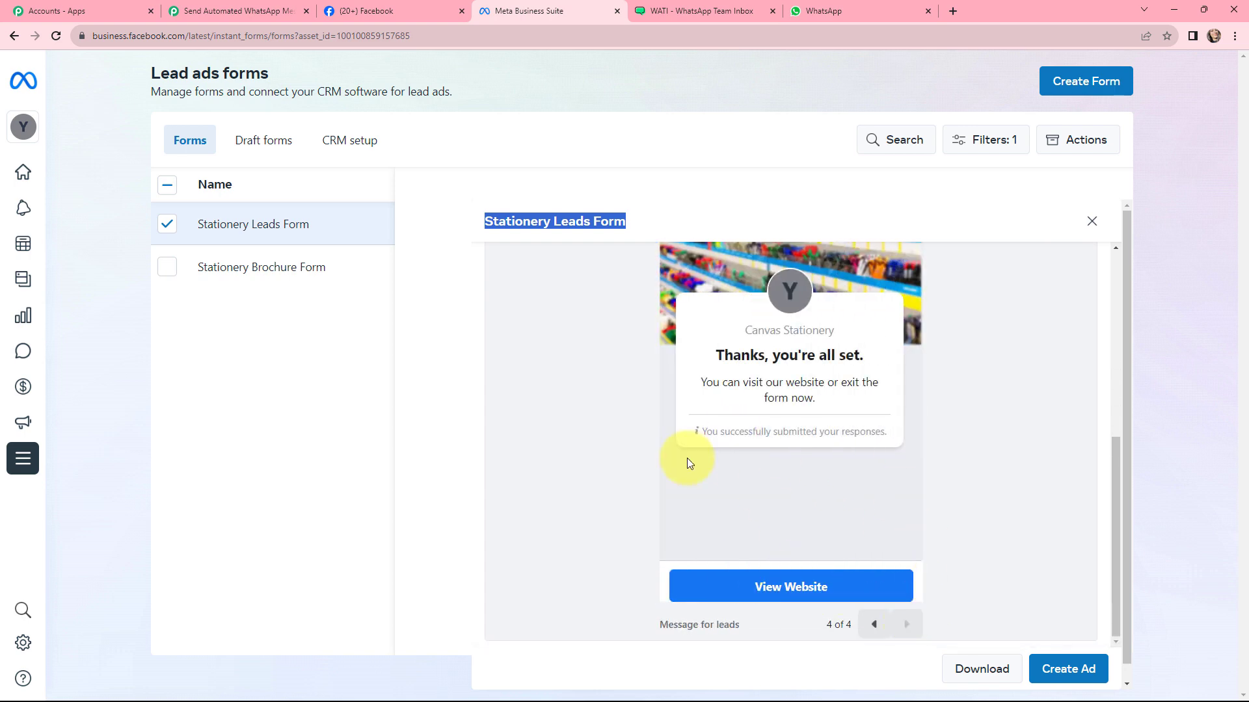
pyautogui.click(206, 9)
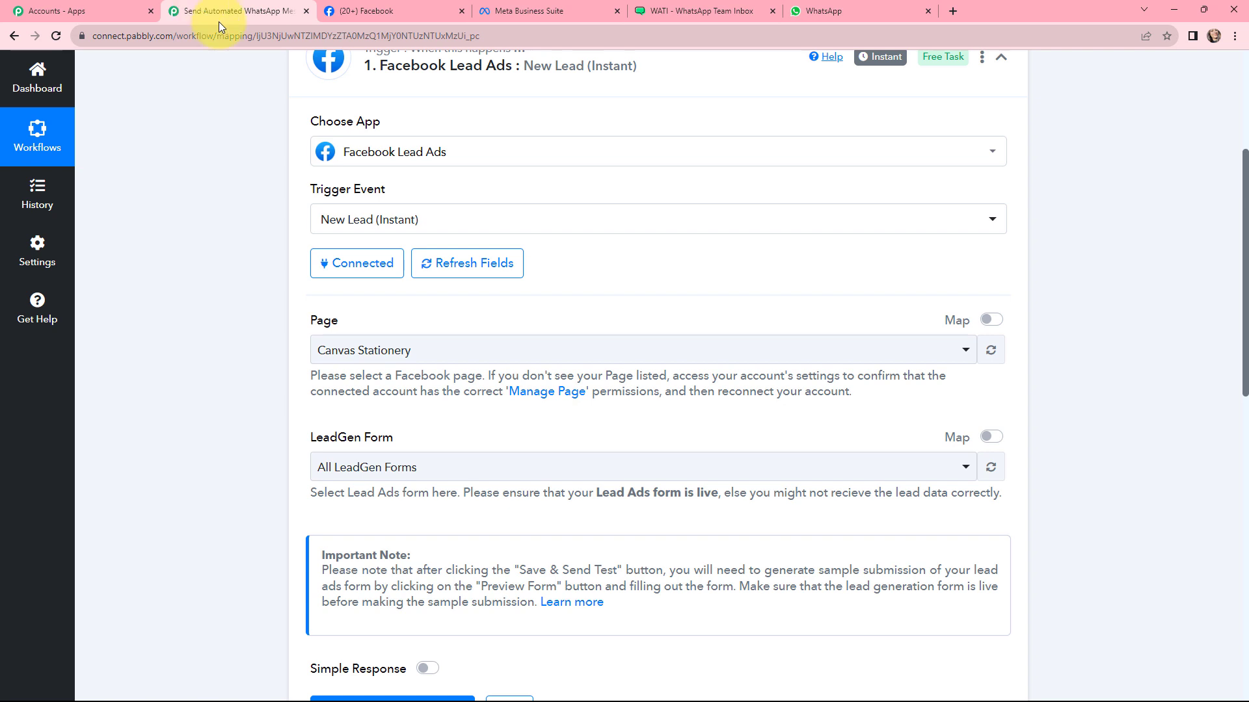
pyautogui.click(419, 474)
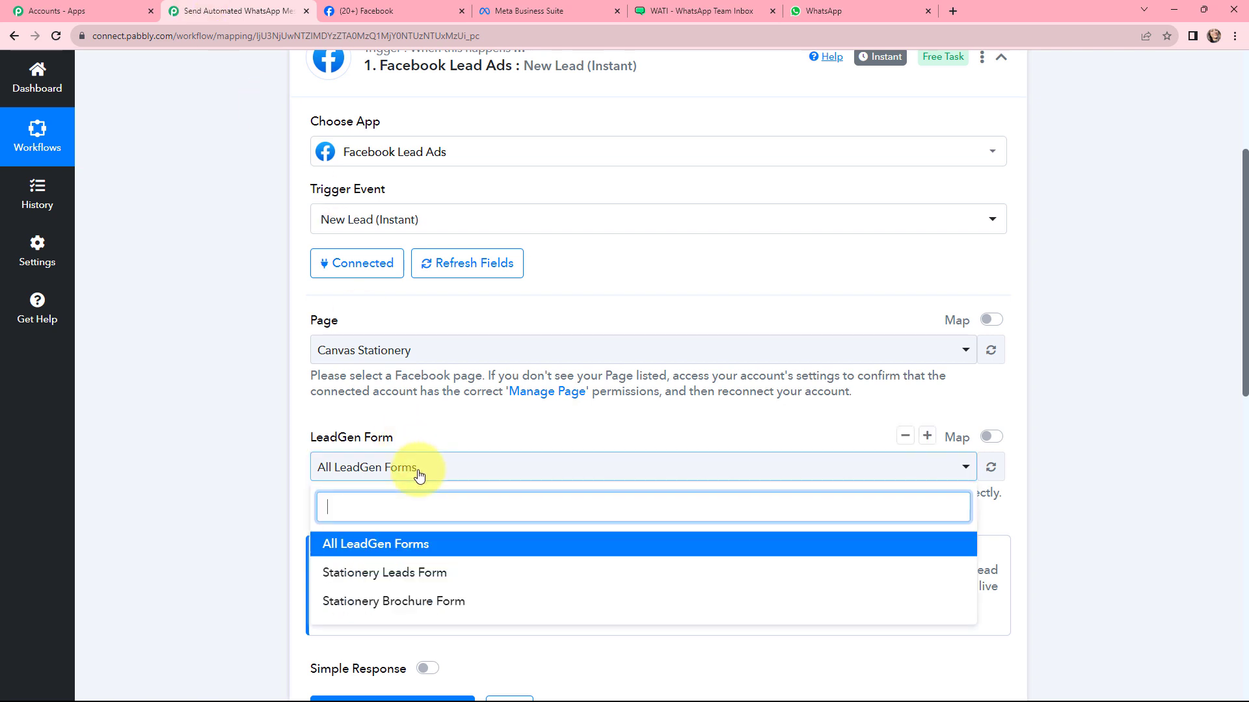
pyautogui.click(397, 574)
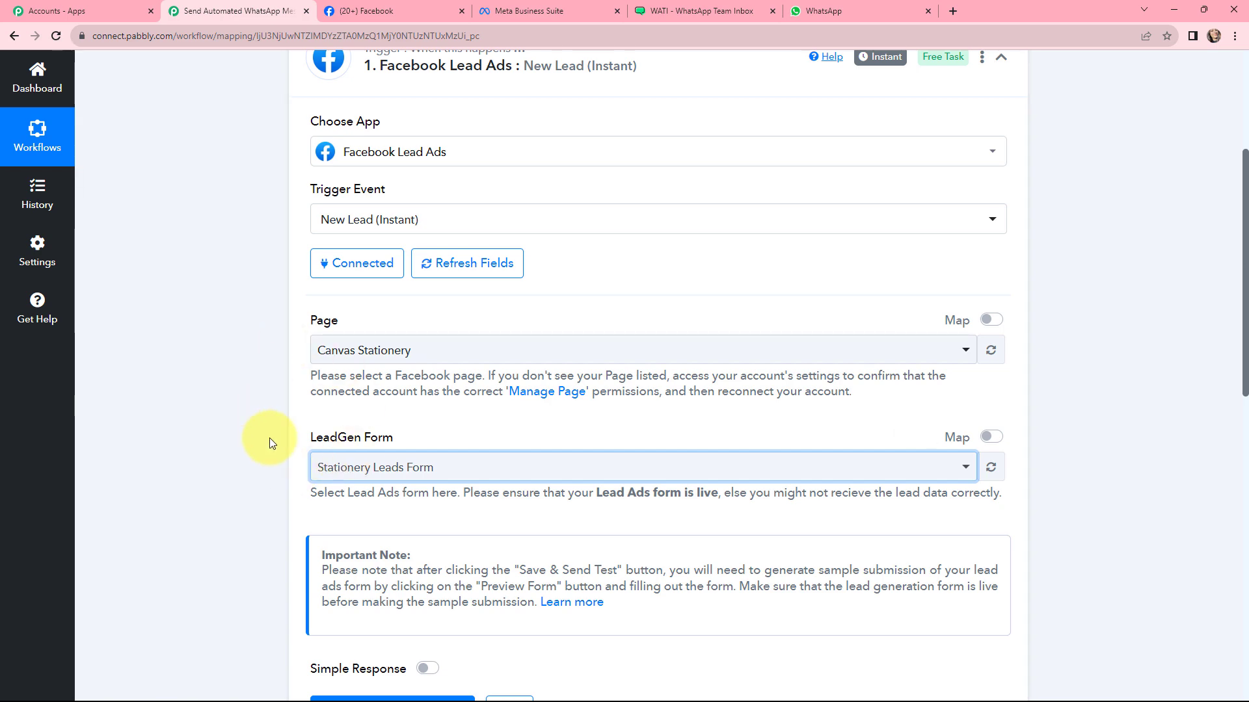
# Step: Save the Facebook Lead Ads trigger and send a test request so it waits for a webhook response
pyautogui.scroll(-4, 271, 298)
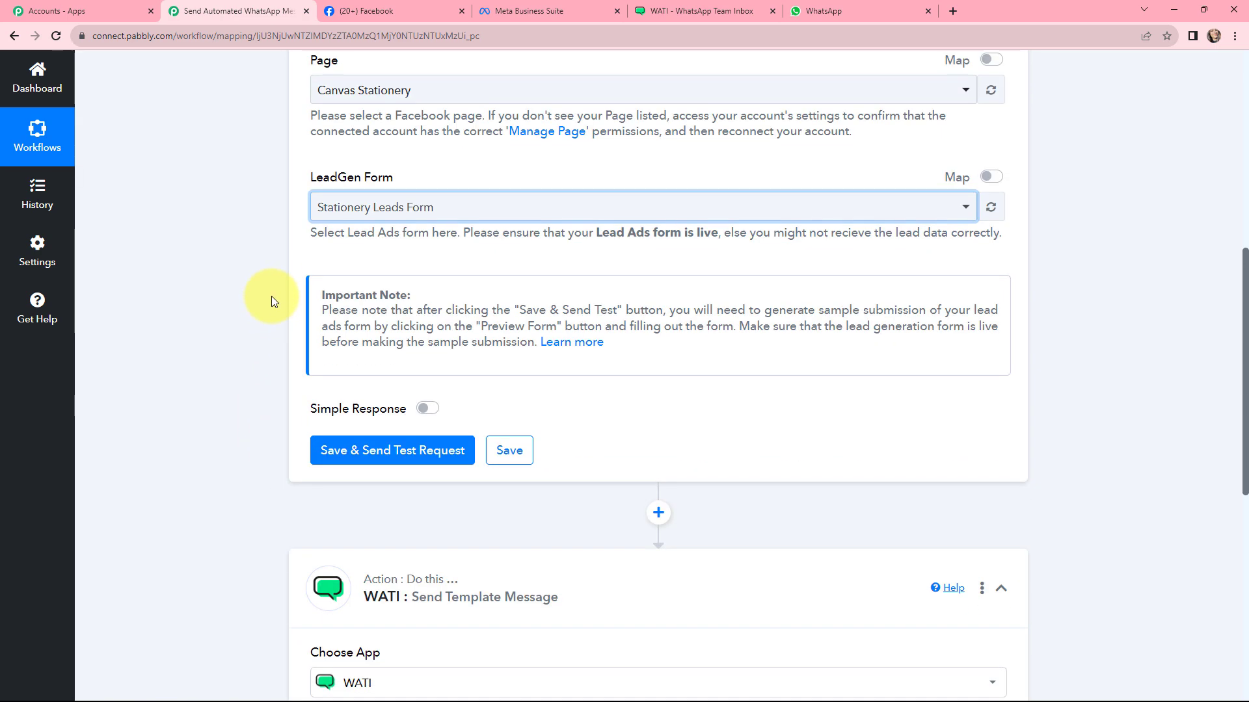
pyautogui.click(376, 457)
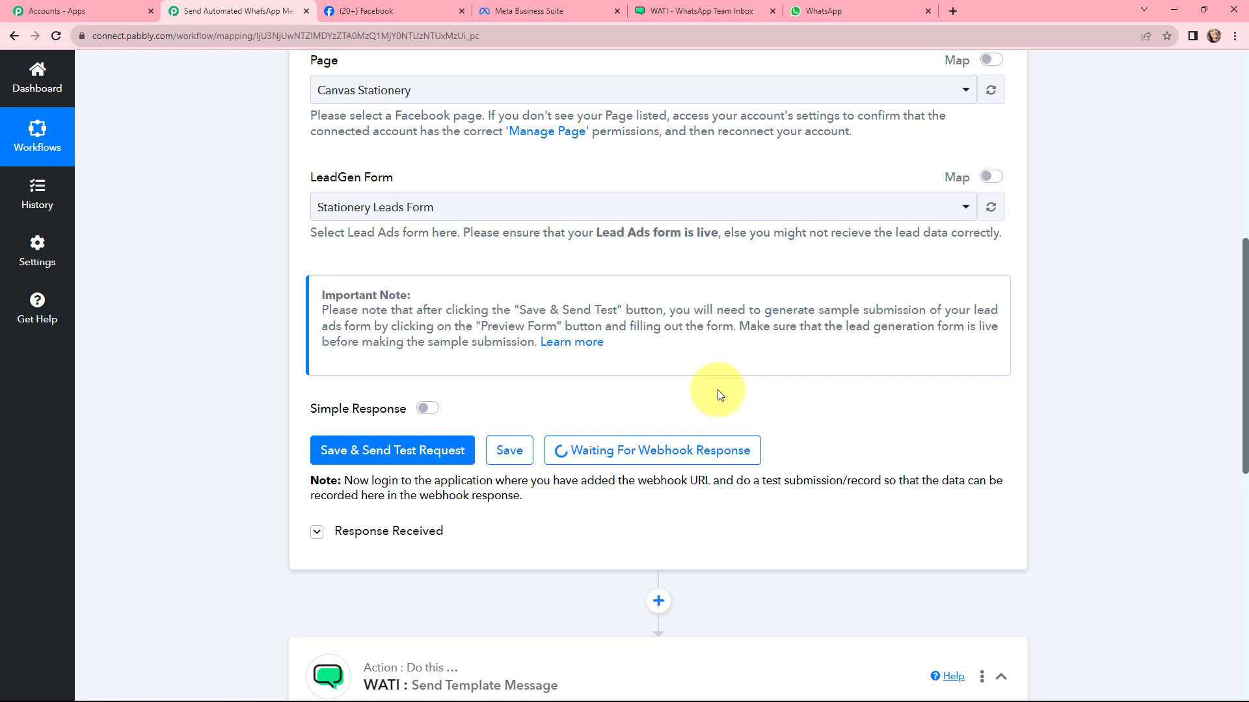
pyautogui.scroll(-1, 719, 394)
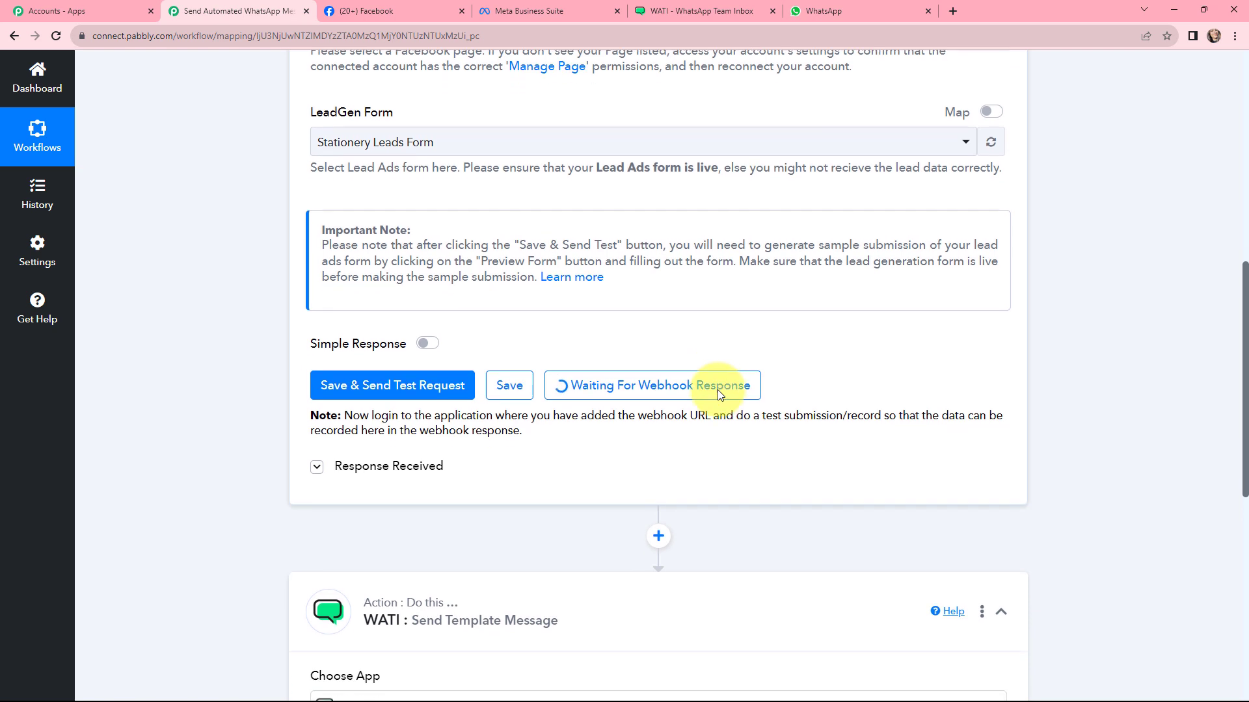
# Step: Search Google for meta for developers in a new browser tab and open that site's Lead Ads RTU Debug Tool
pyautogui.click(950, 13)
pyautogui.write('meta for developers')
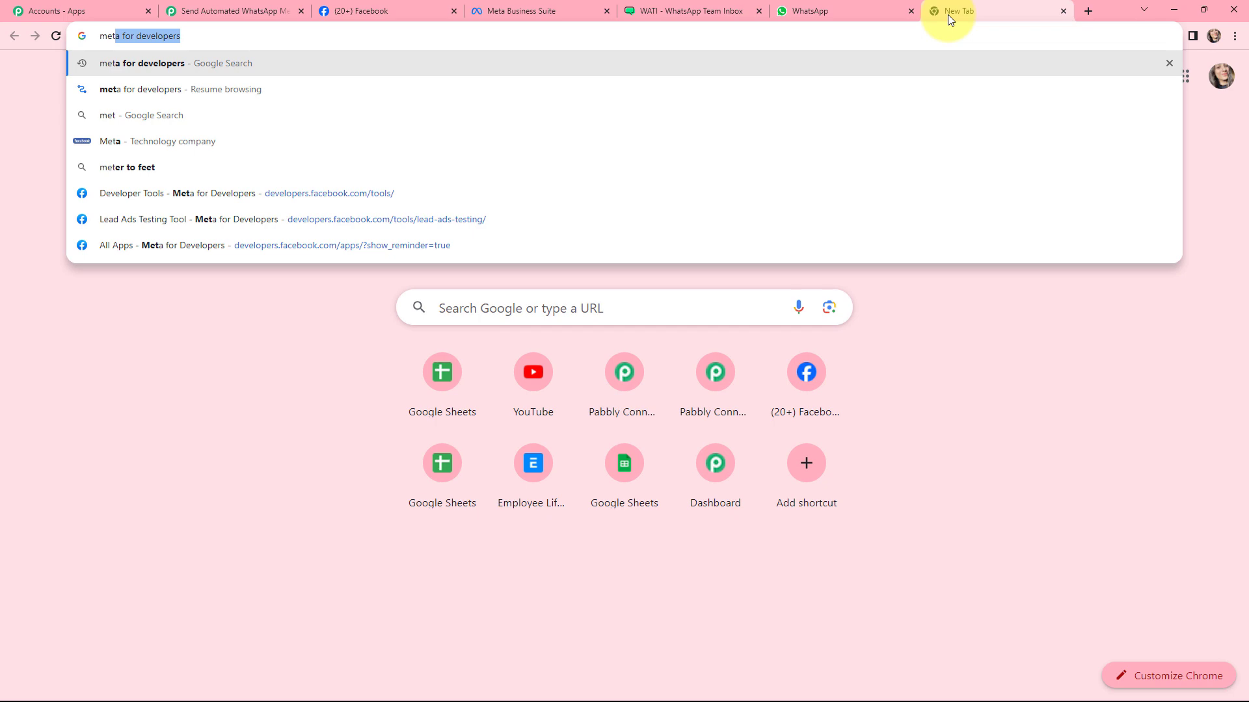
pyautogui.press('Return')
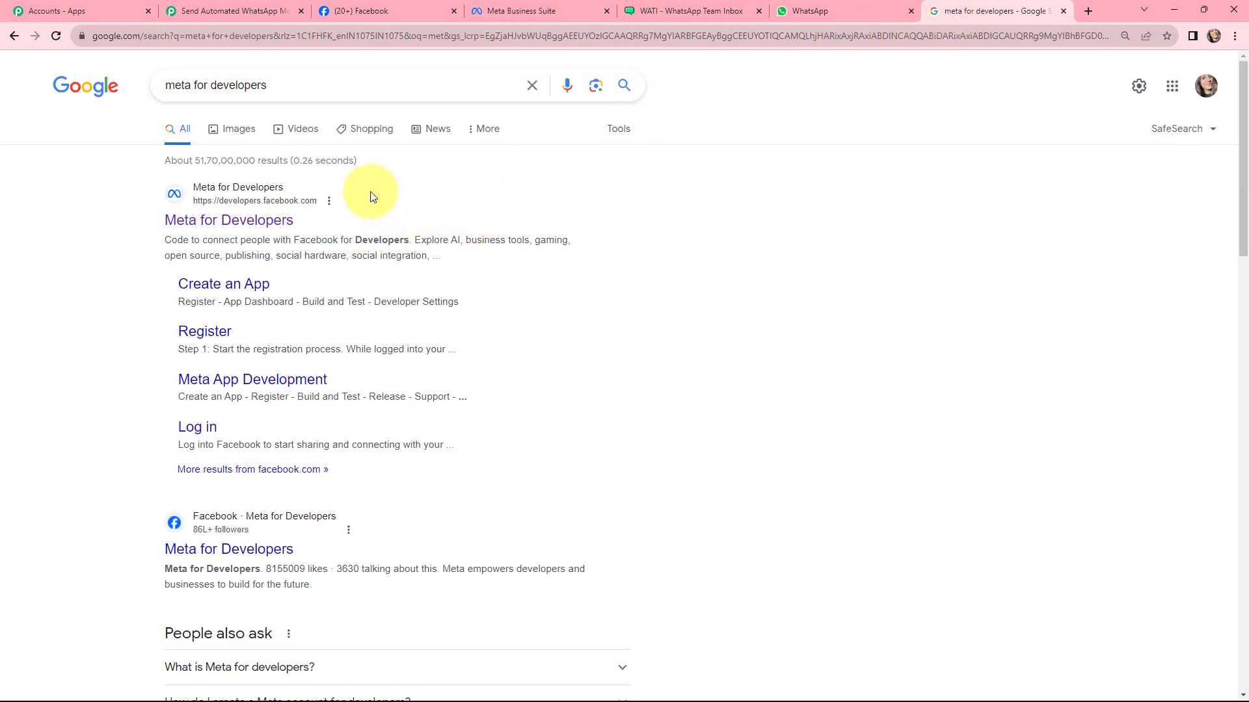
pyautogui.click(280, 221)
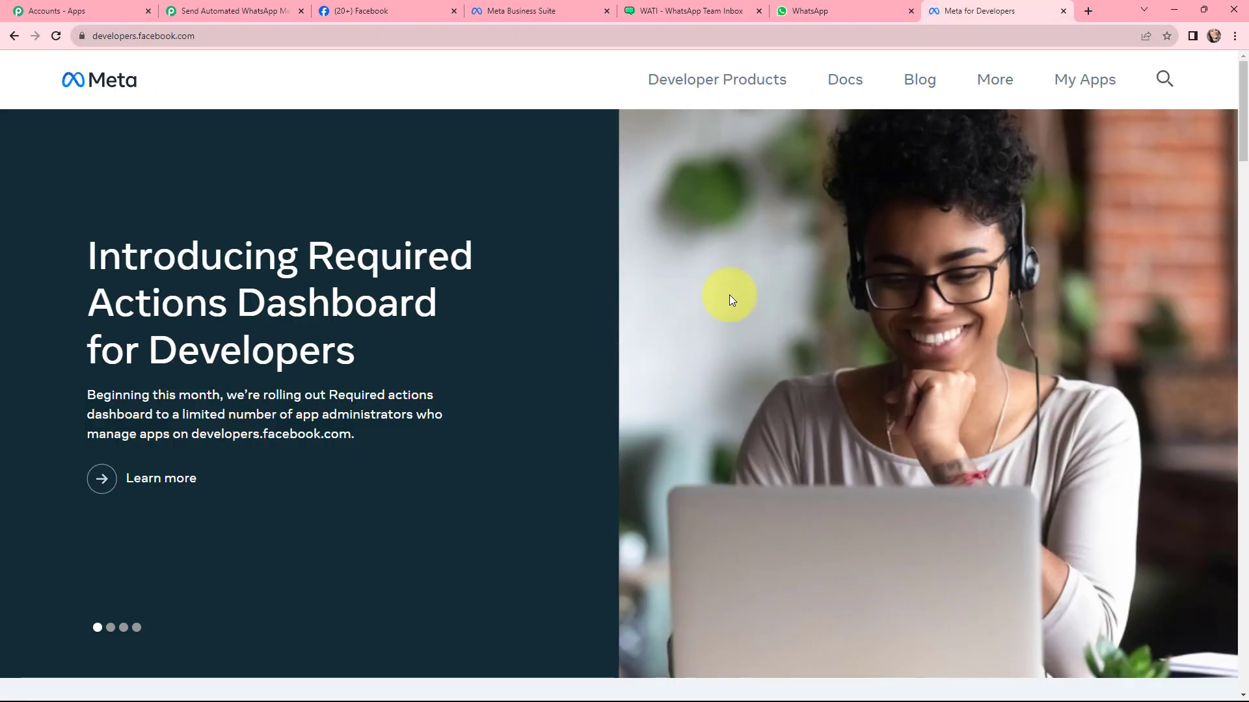
pyautogui.click(1084, 77)
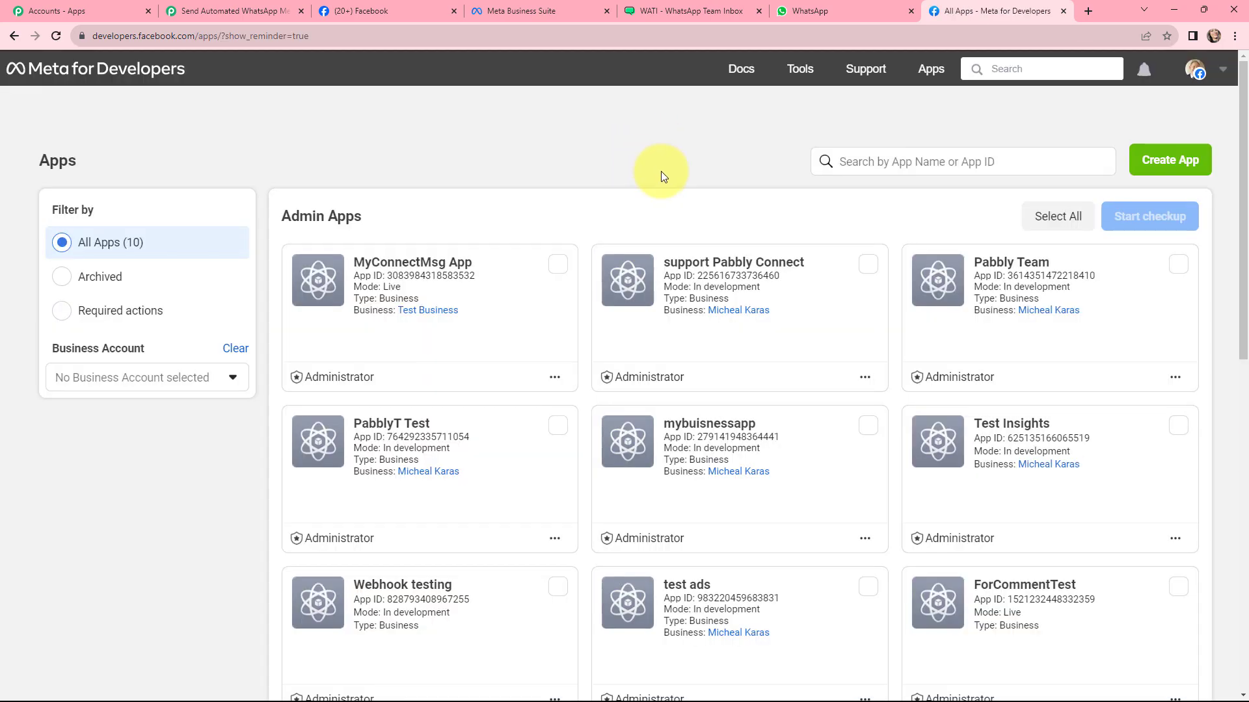
pyautogui.click(799, 68)
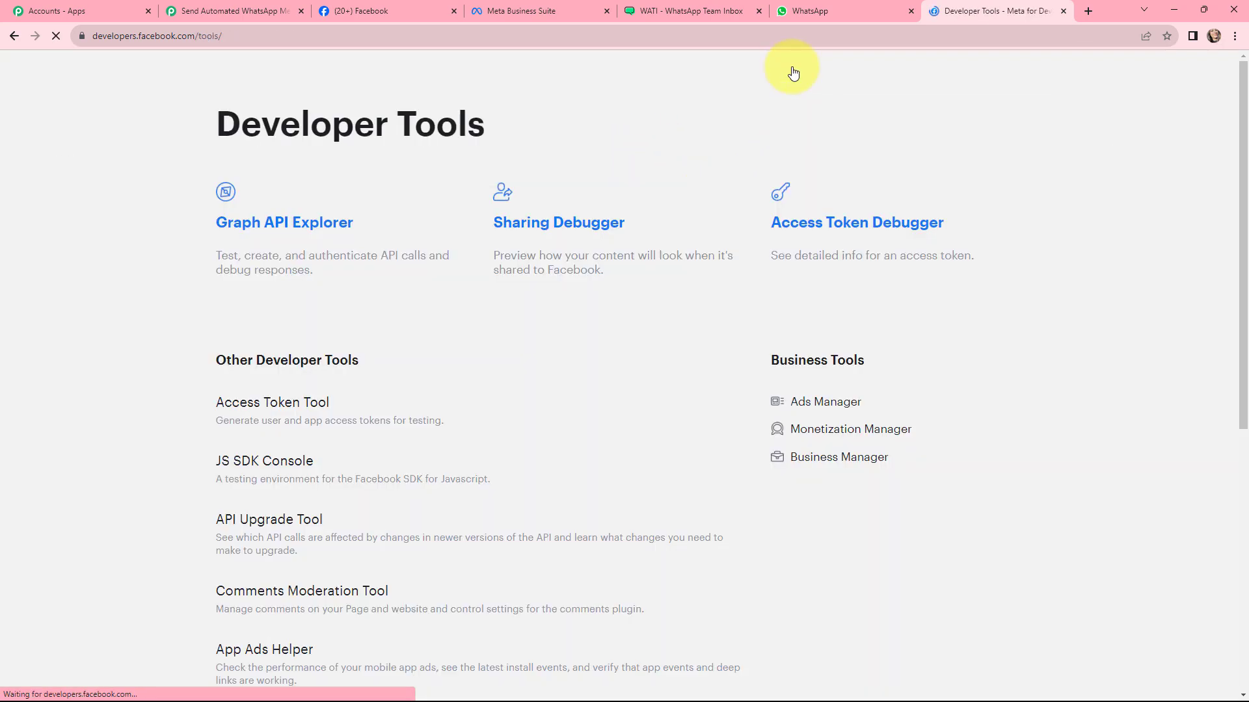
pyautogui.scroll(-4, 661, 243)
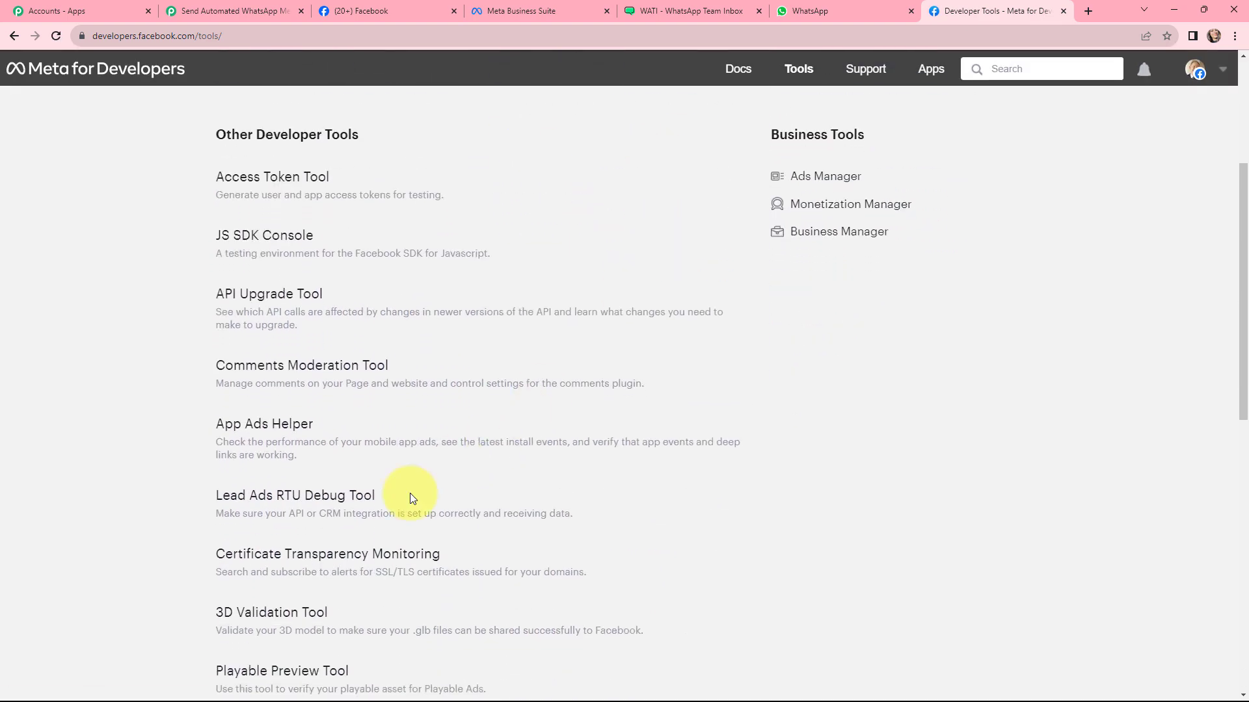
pyautogui.click(326, 499)
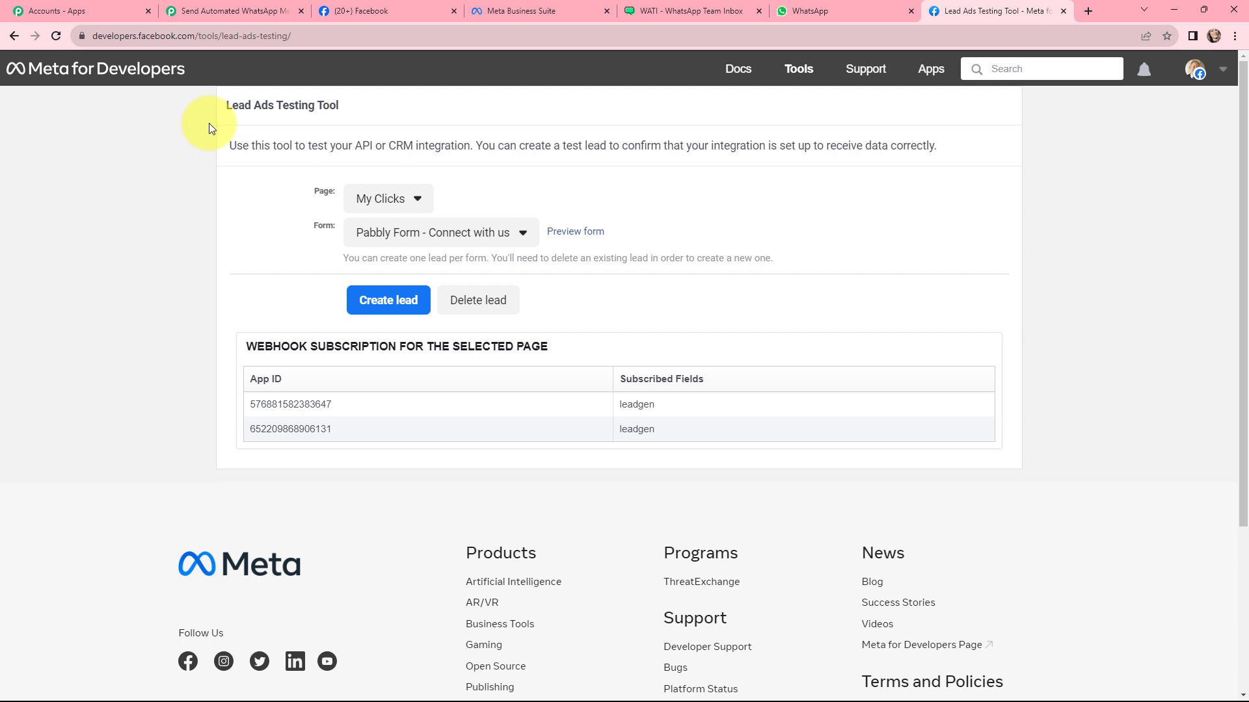
# Step: Set the testing tool's page to Canvas Stationery and its form to Stationery Leads Form
pyautogui.click(412, 199)
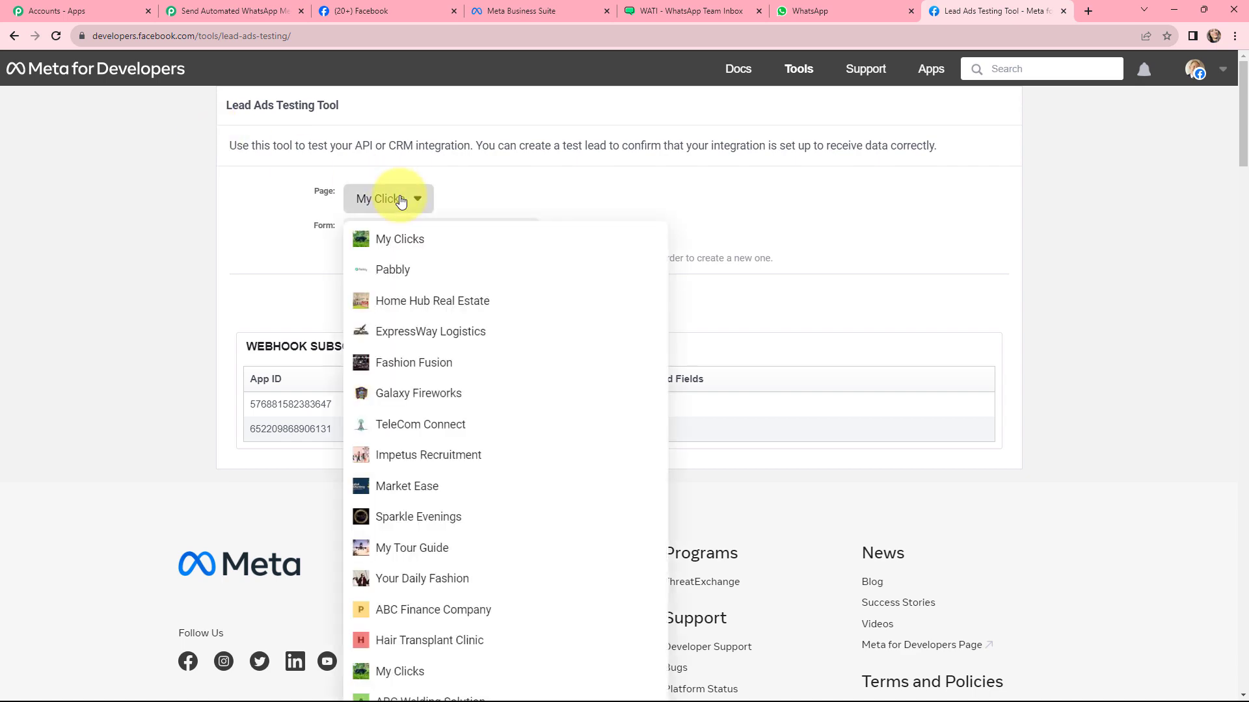
pyautogui.scroll(-20, 489, 273)
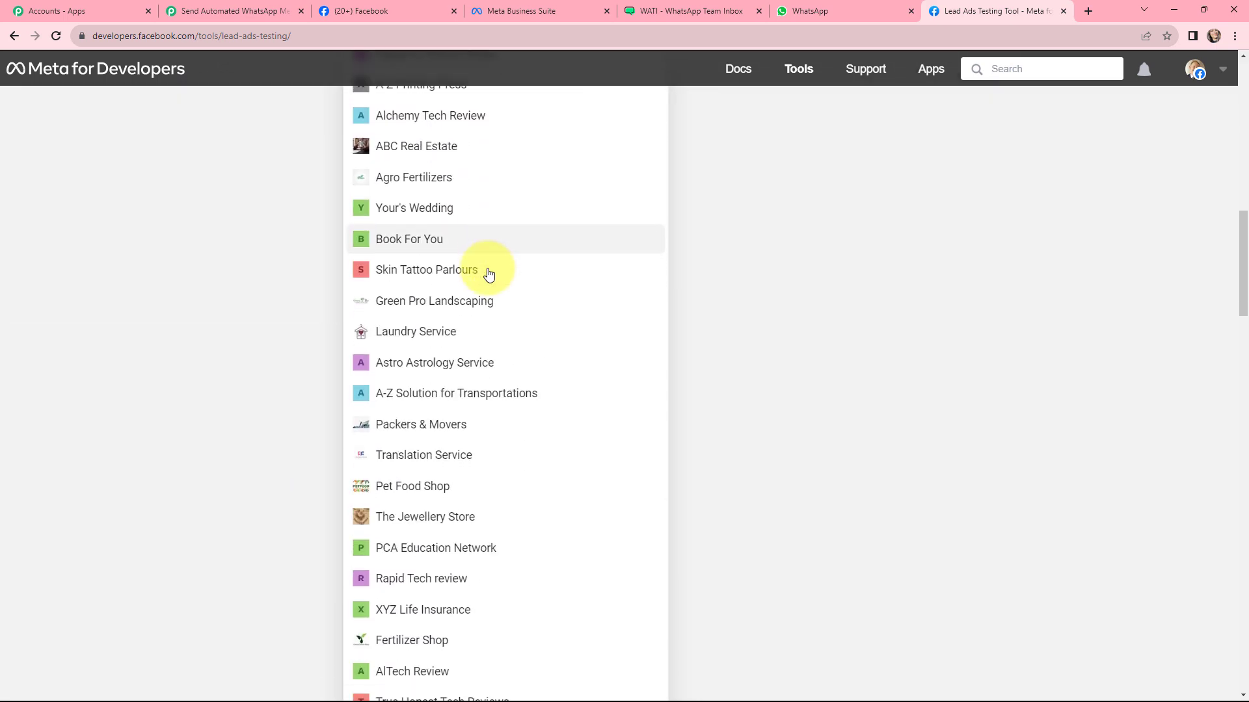
pyautogui.scroll(-20, 489, 274)
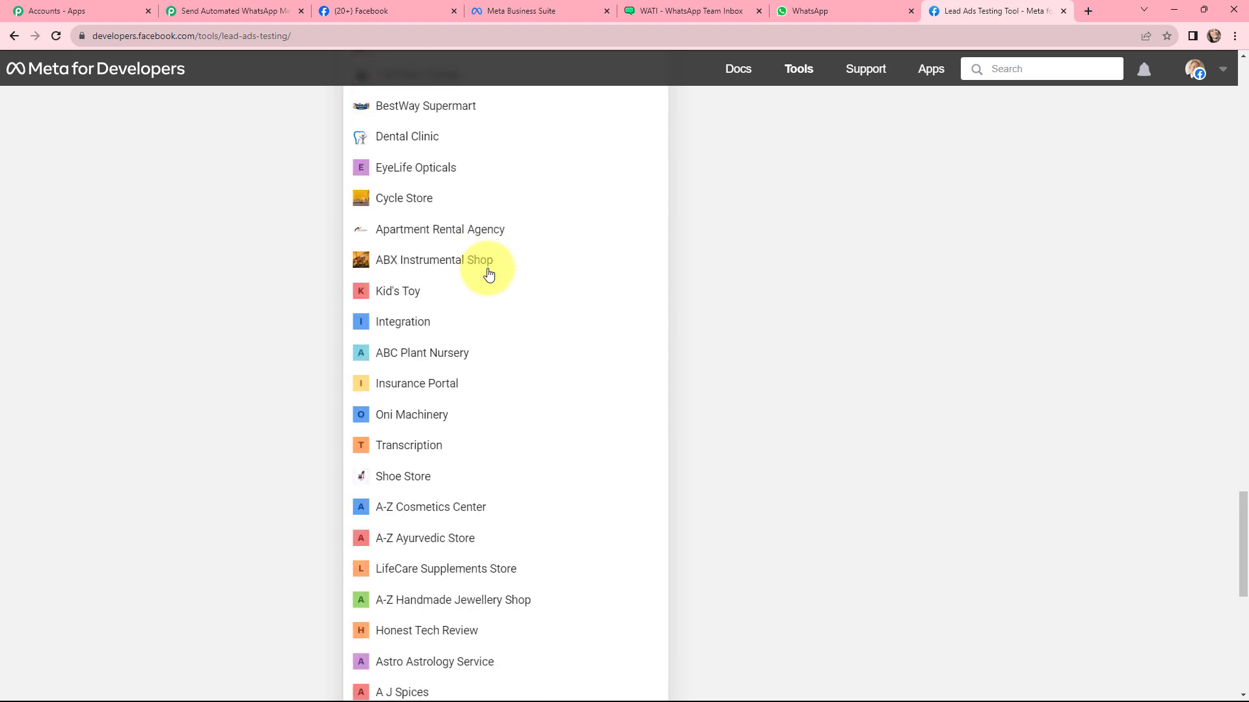
pyautogui.scroll(-8, 489, 273)
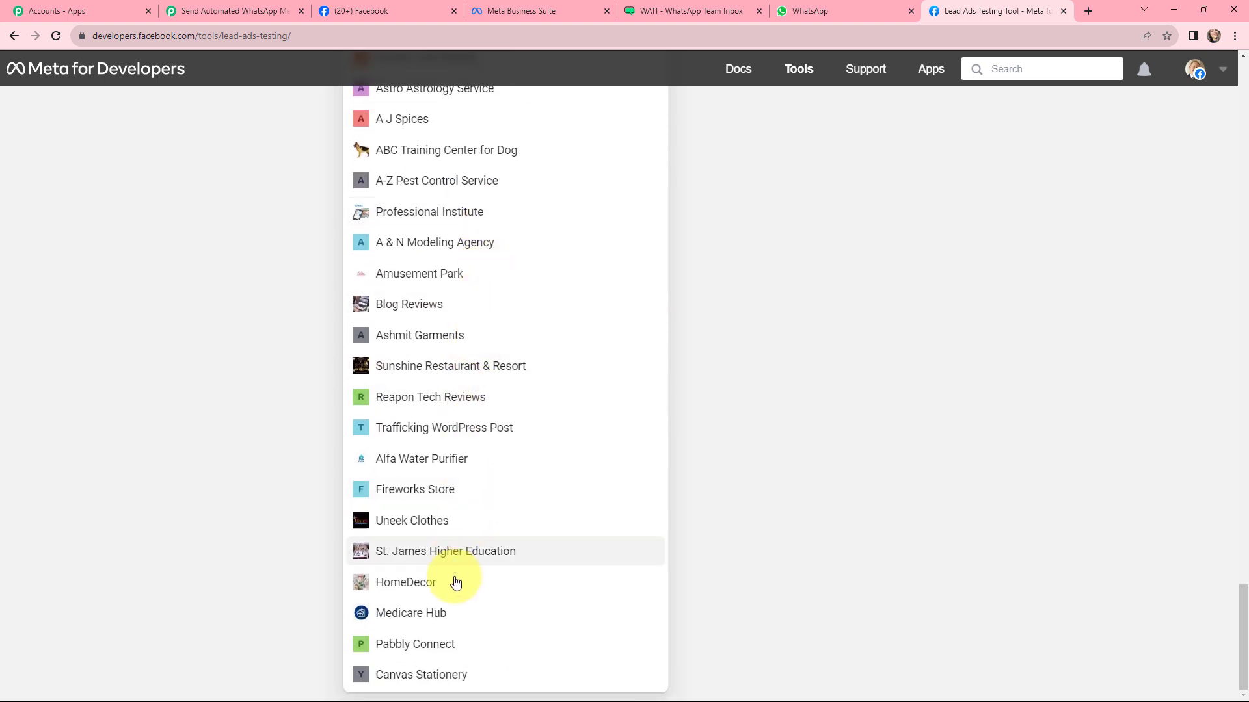
pyautogui.click(418, 676)
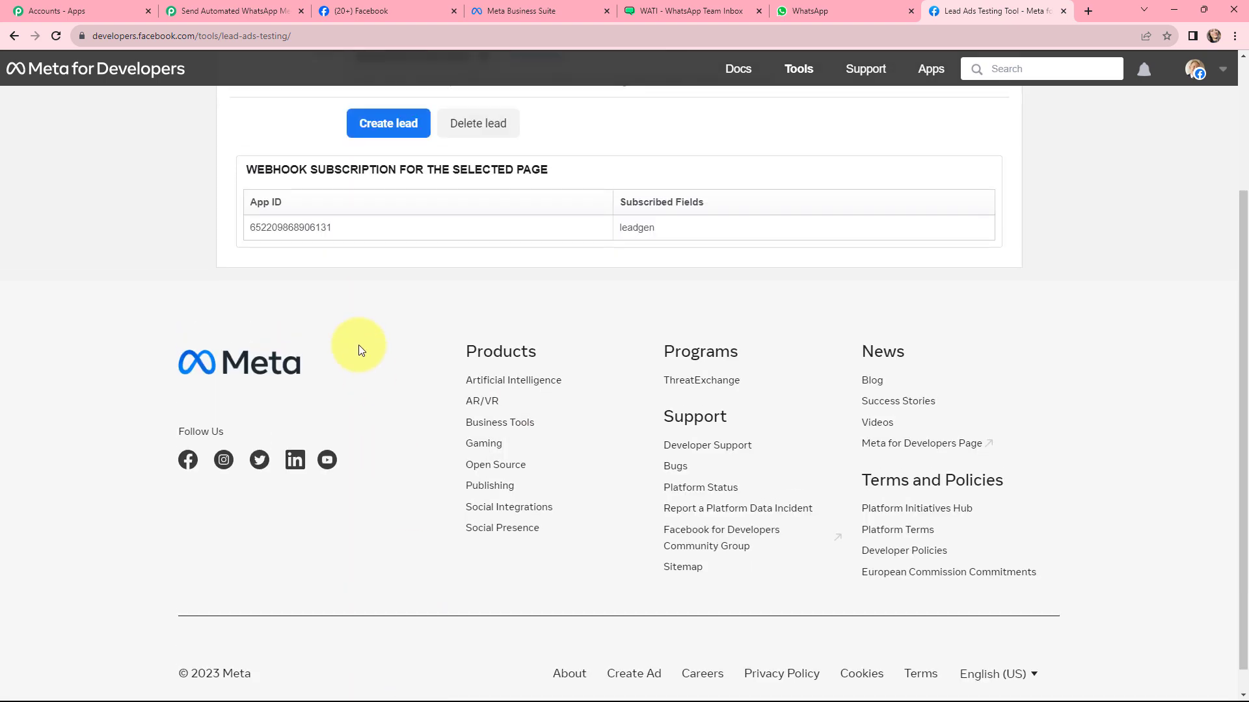
pyautogui.scroll(3, 357, 344)
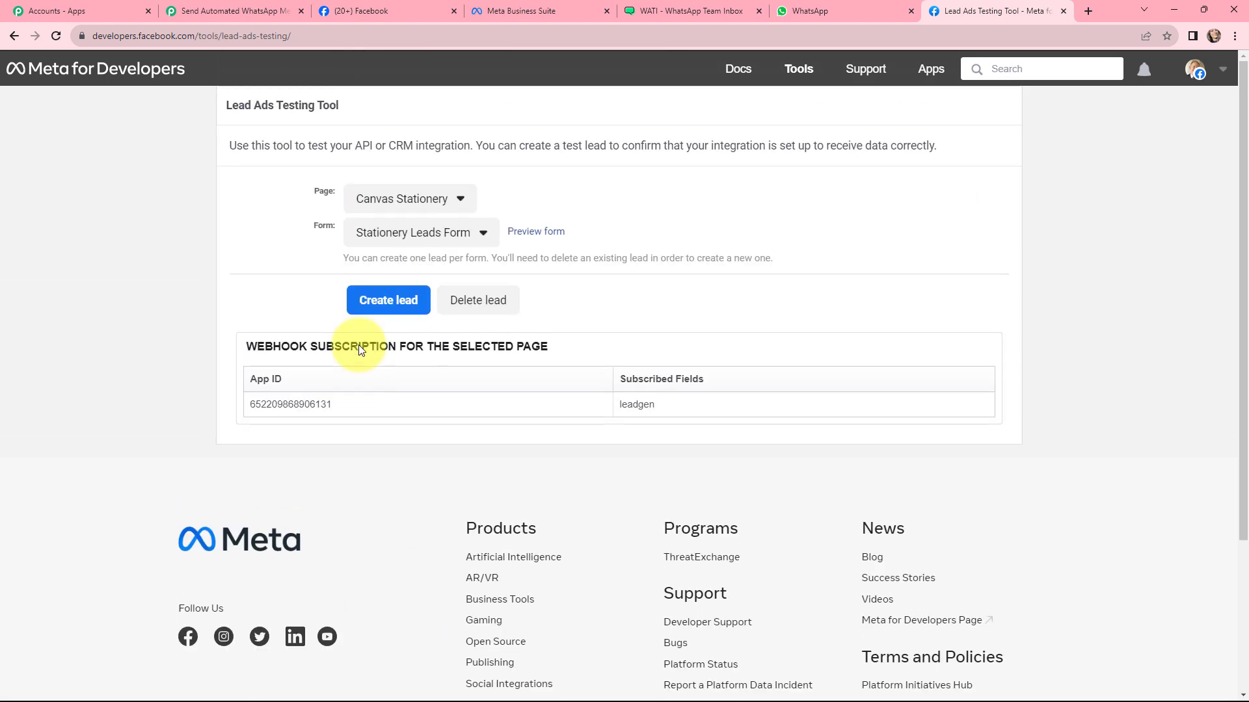
pyautogui.click(485, 233)
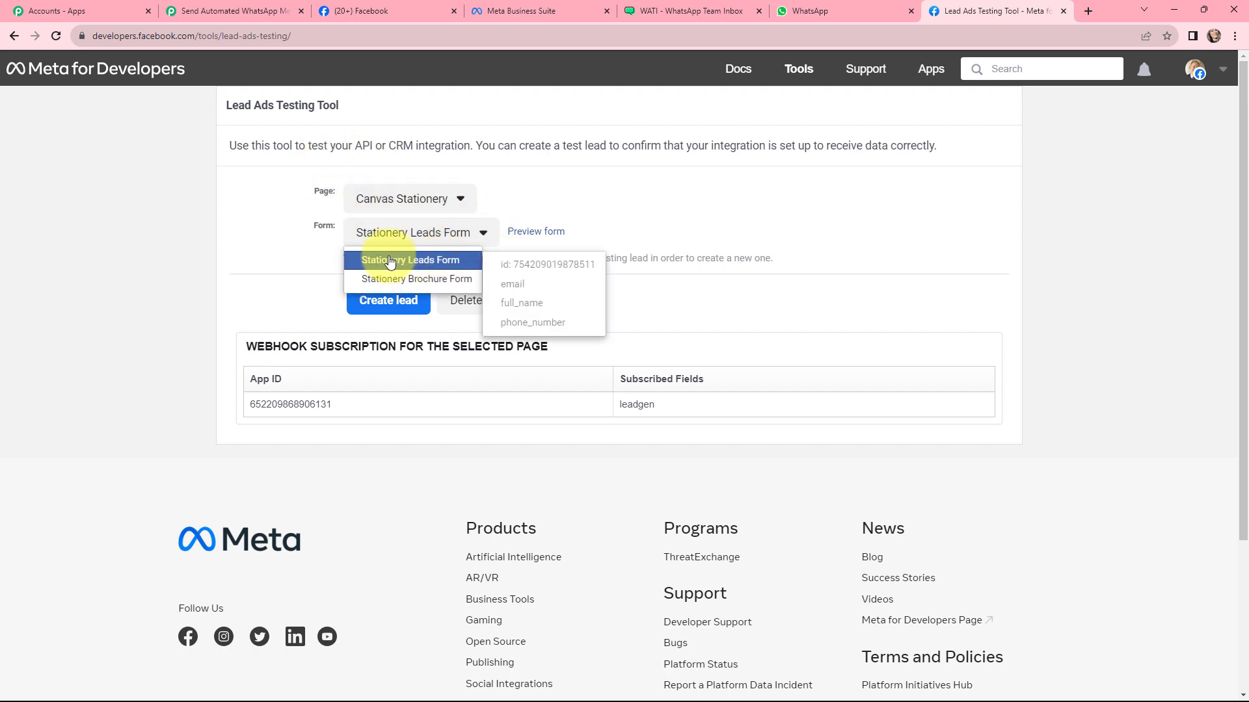
pyautogui.click(415, 261)
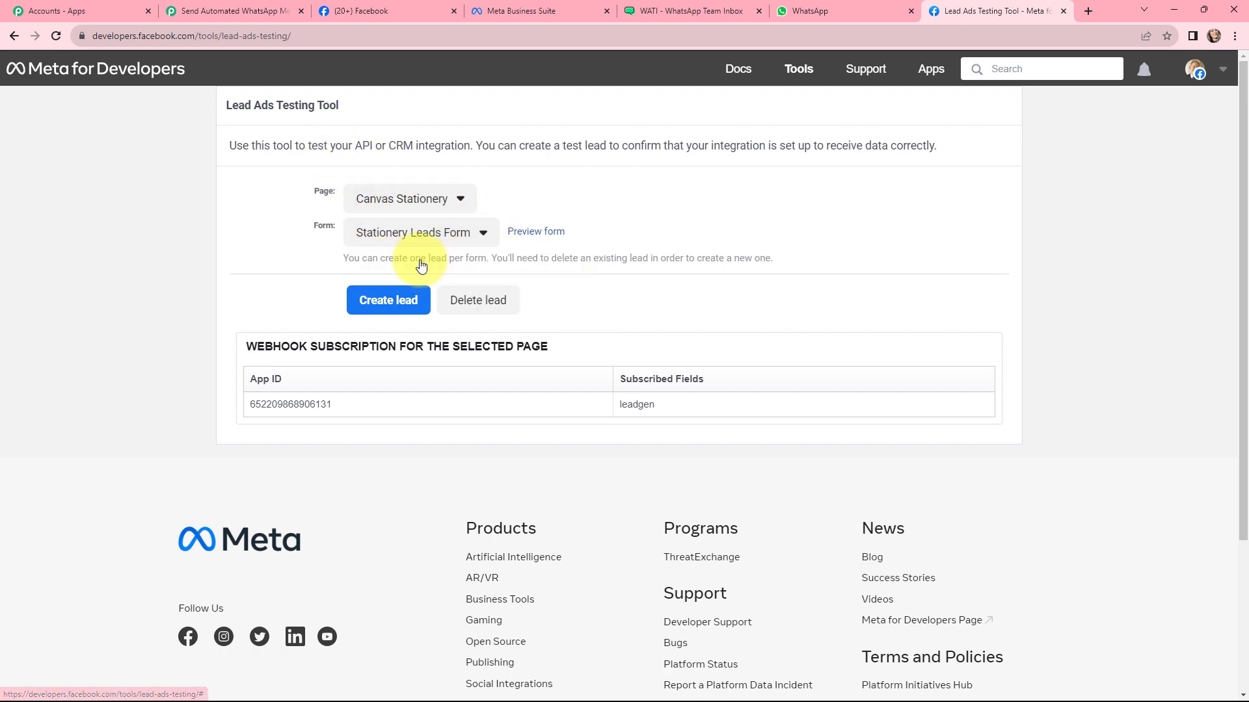
# Step: Submit a test lead through the Stationery Leads Form preview using the prefilled dummy details, and close the form
pyautogui.click(523, 236)
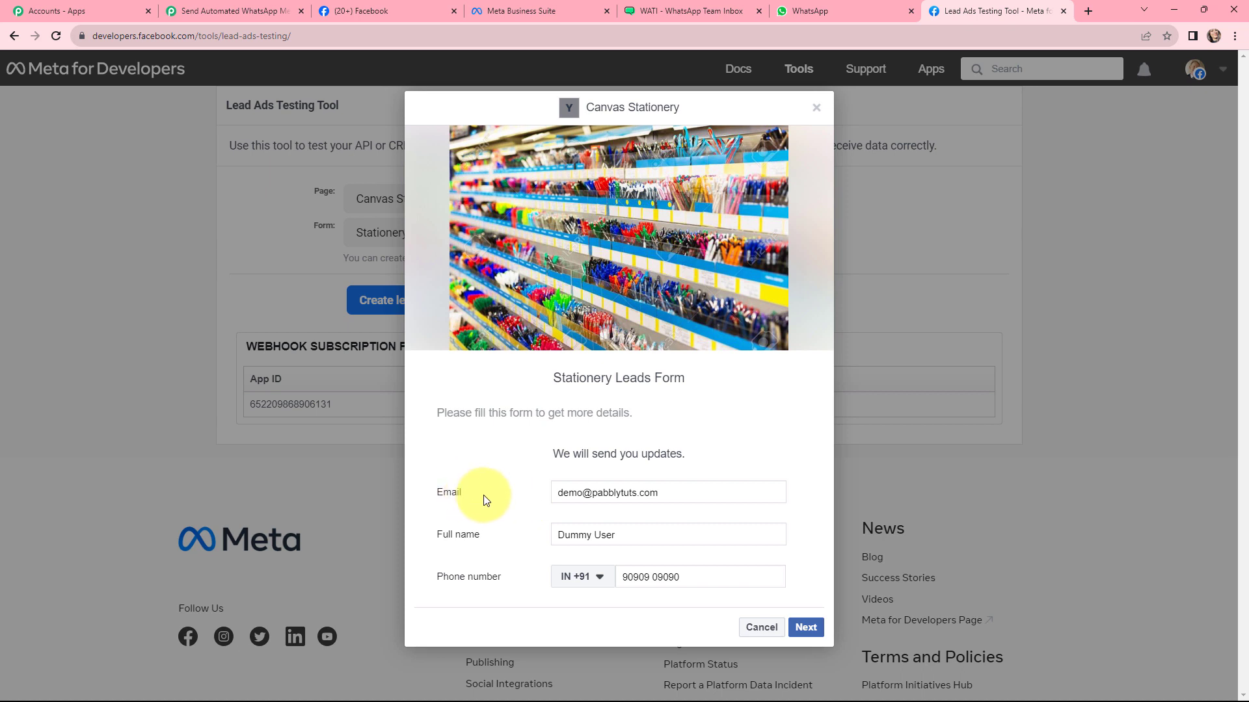
pyautogui.click(813, 626)
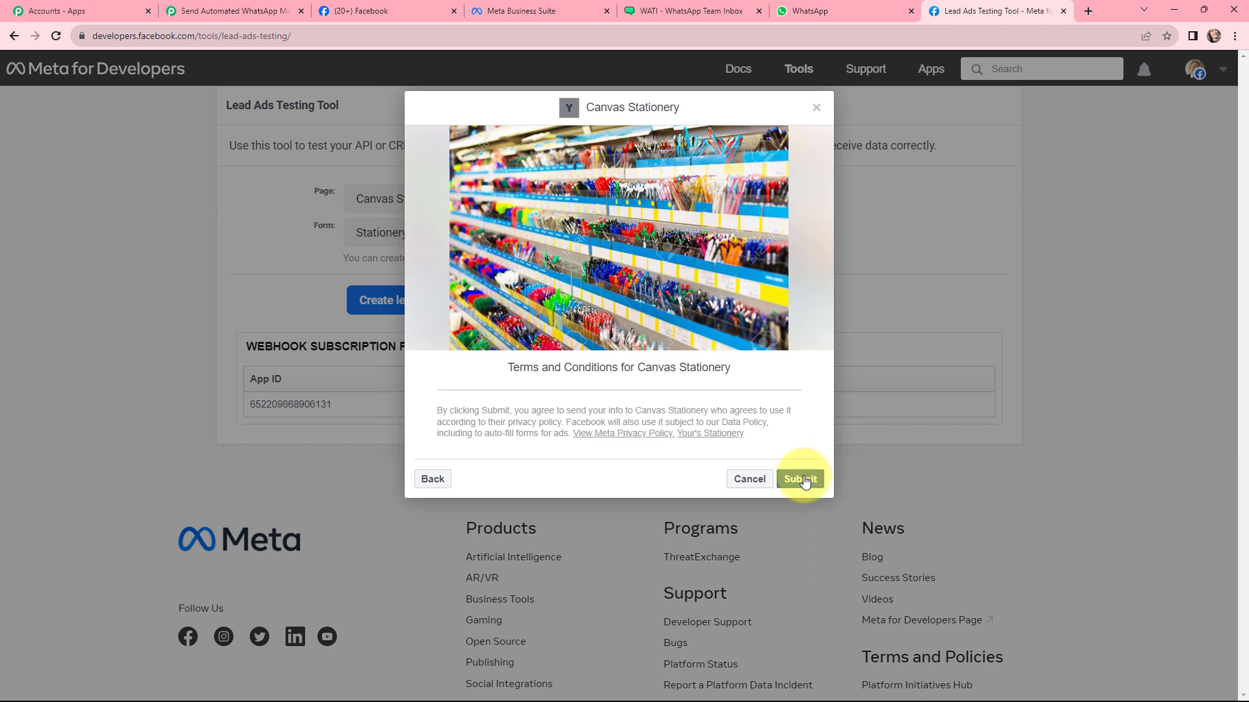
pyautogui.click(803, 480)
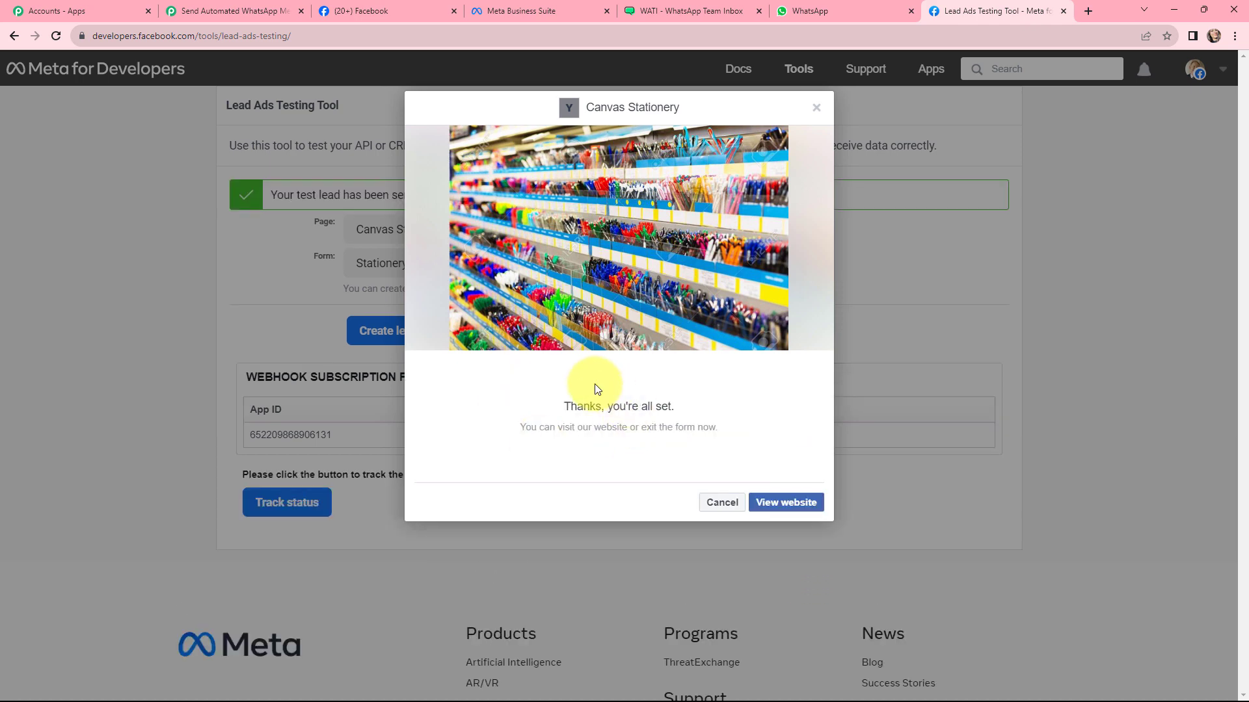
pyautogui.click(815, 108)
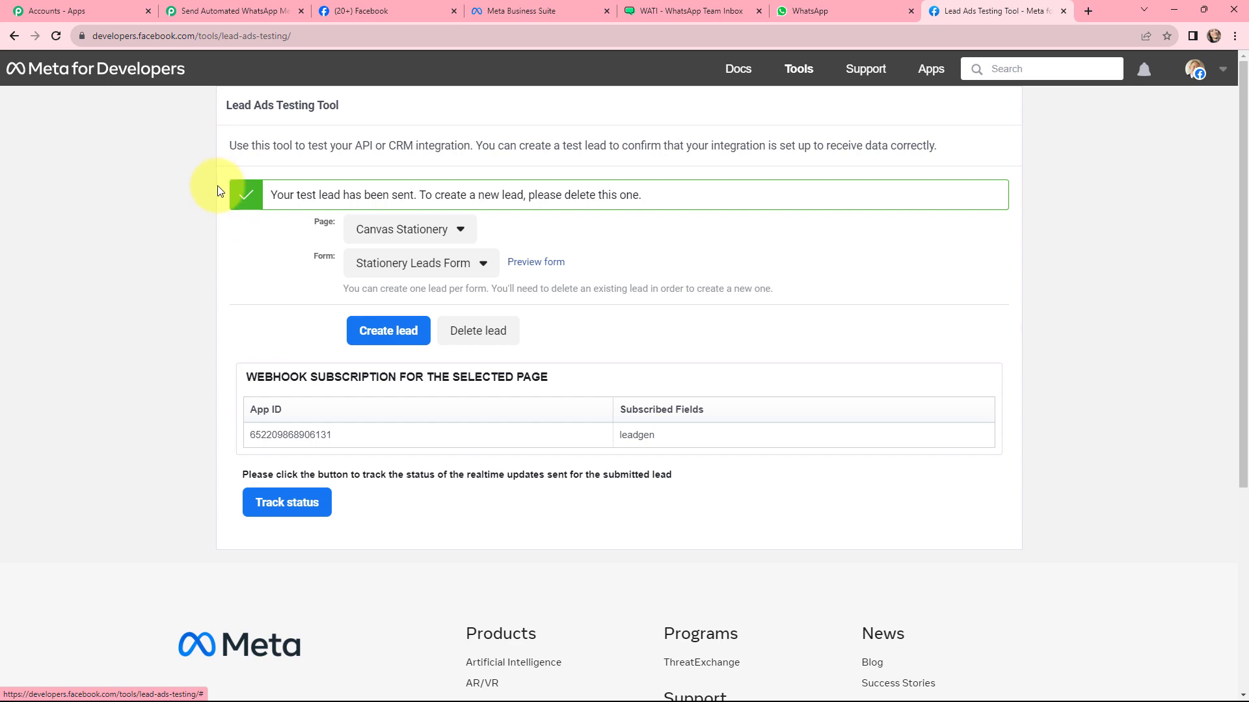
# Step: Switch back to the Pabbly Connect workflow and examine the lead's email, full name, phone number and created time in the captured response
pyautogui.click(214, 11)
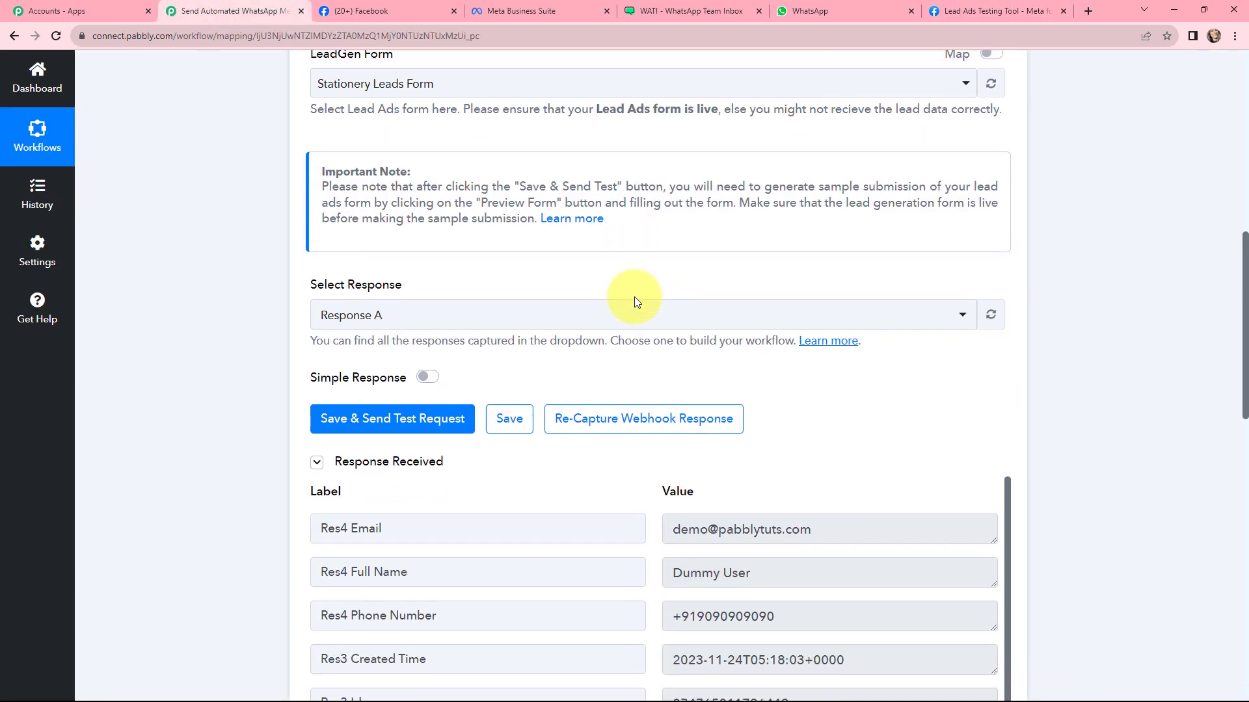
pyautogui.scroll(-3, 635, 296)
pyautogui.scroll(-2, 641, 278)
pyautogui.scroll(1, 664, 310)
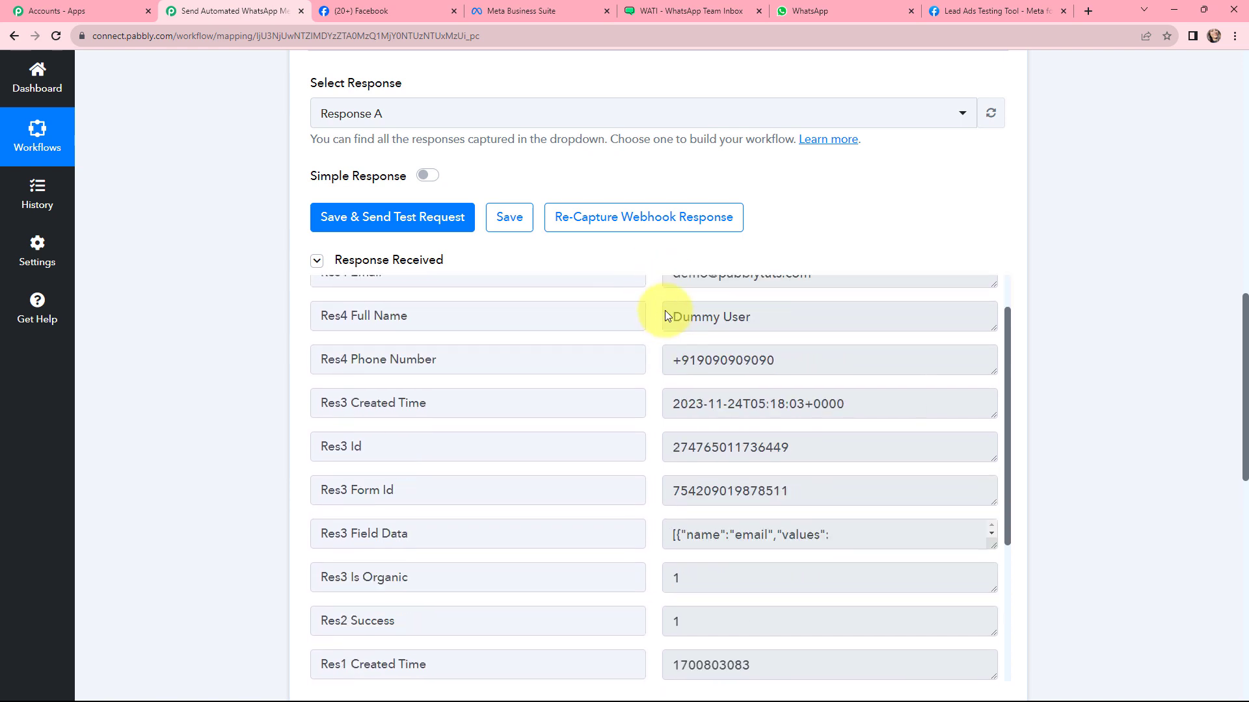
pyautogui.scroll(1, 664, 316)
pyautogui.click(697, 327)
pyautogui.click(766, 374)
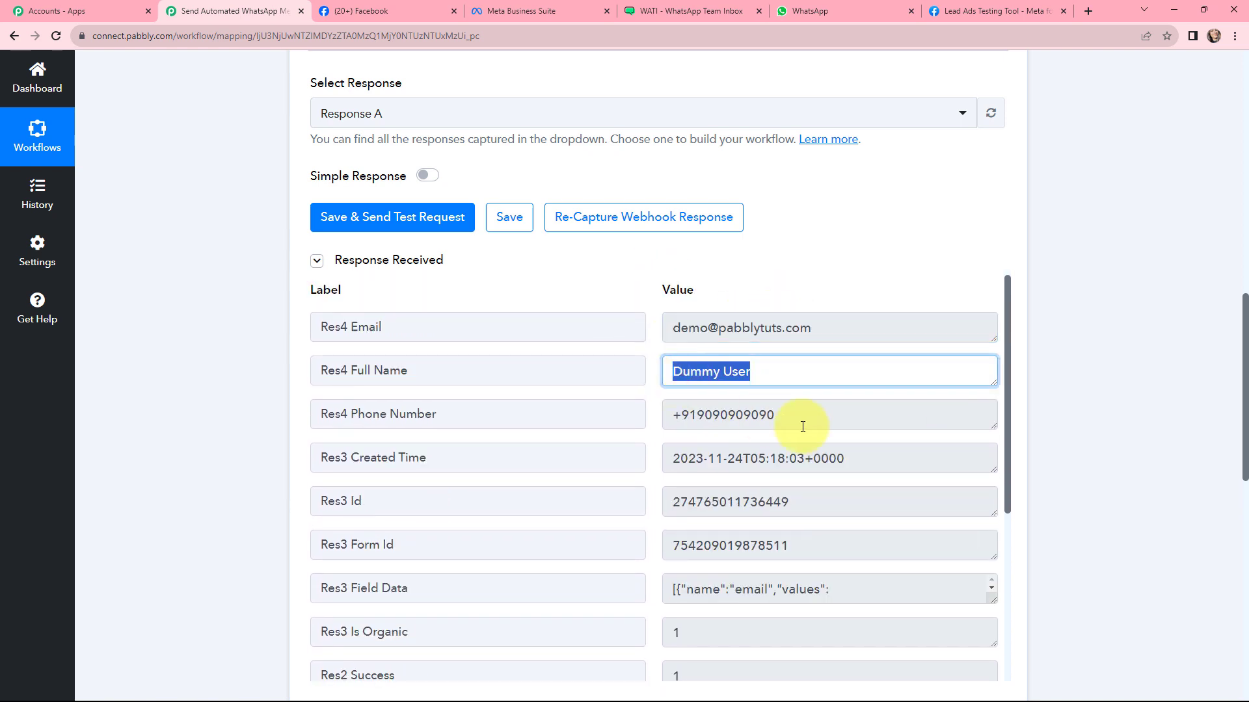
pyautogui.click(805, 424)
pyautogui.click(872, 460)
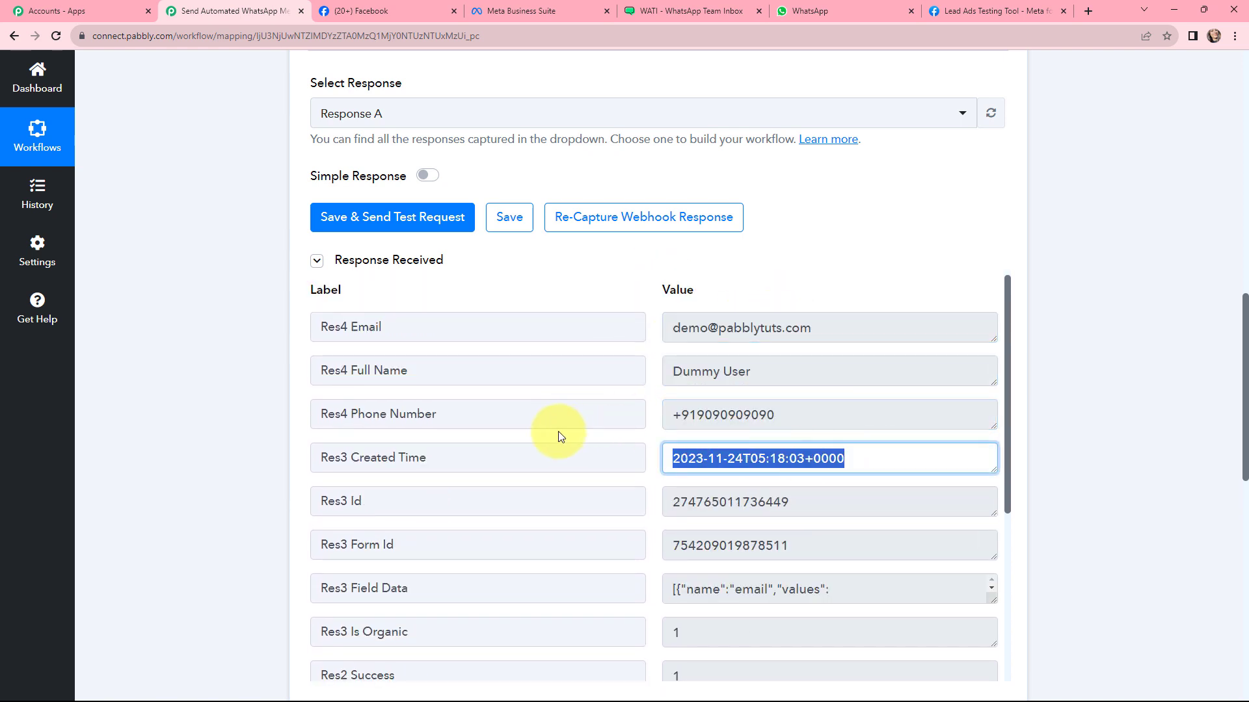
pyautogui.scroll(-4, 1003, 494)
pyautogui.scroll(4, 1015, 451)
# Step: Collapse the Facebook Lead Ads trigger step in the workflow
pyautogui.click(1086, 367)
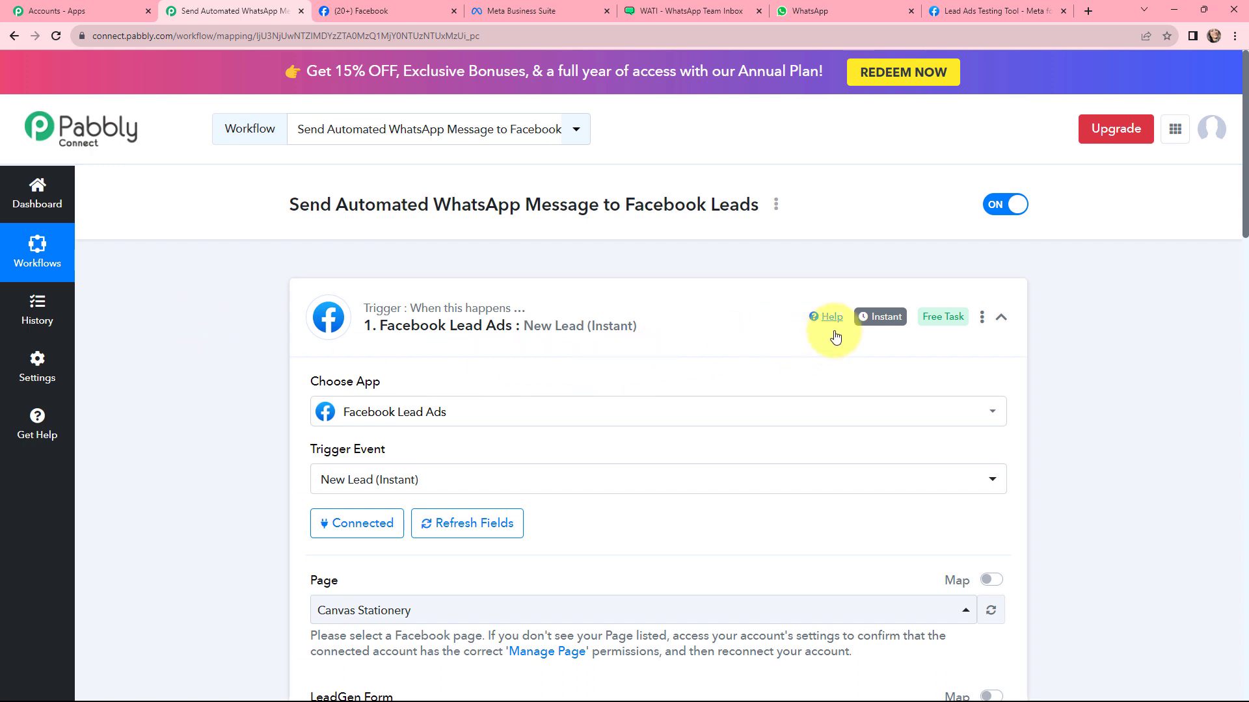
pyautogui.moveTo(863, 323)
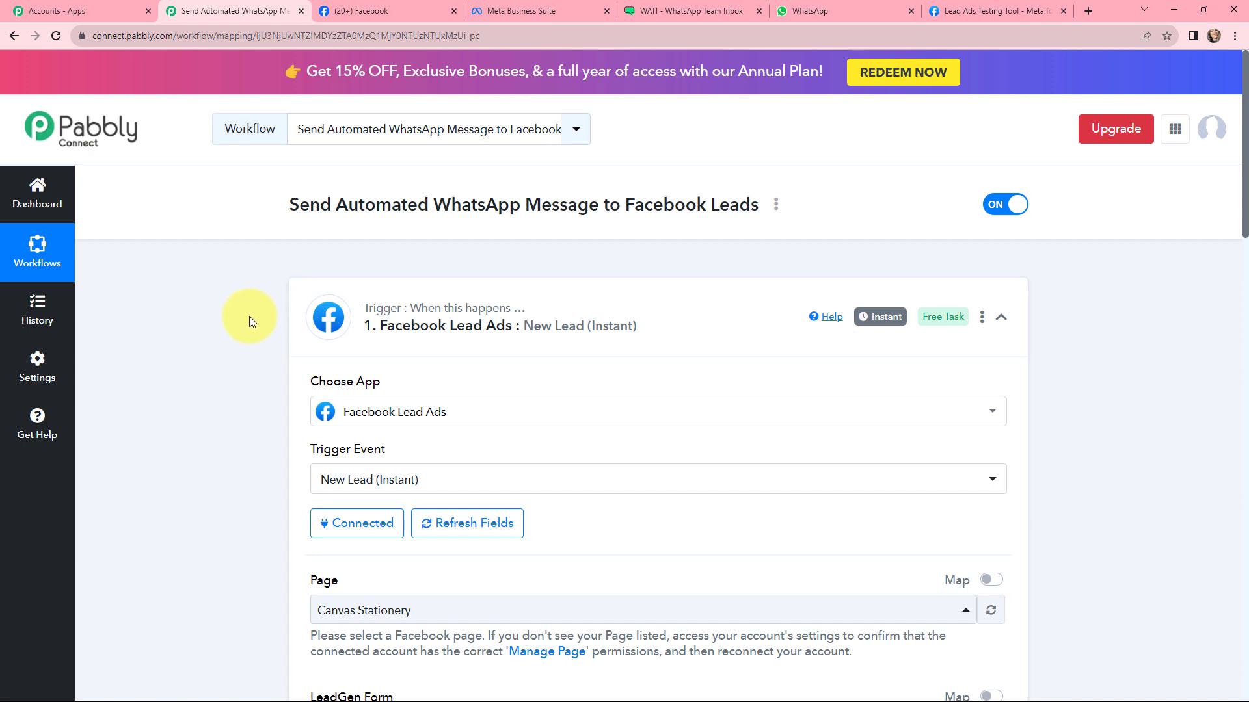
pyautogui.click(292, 289)
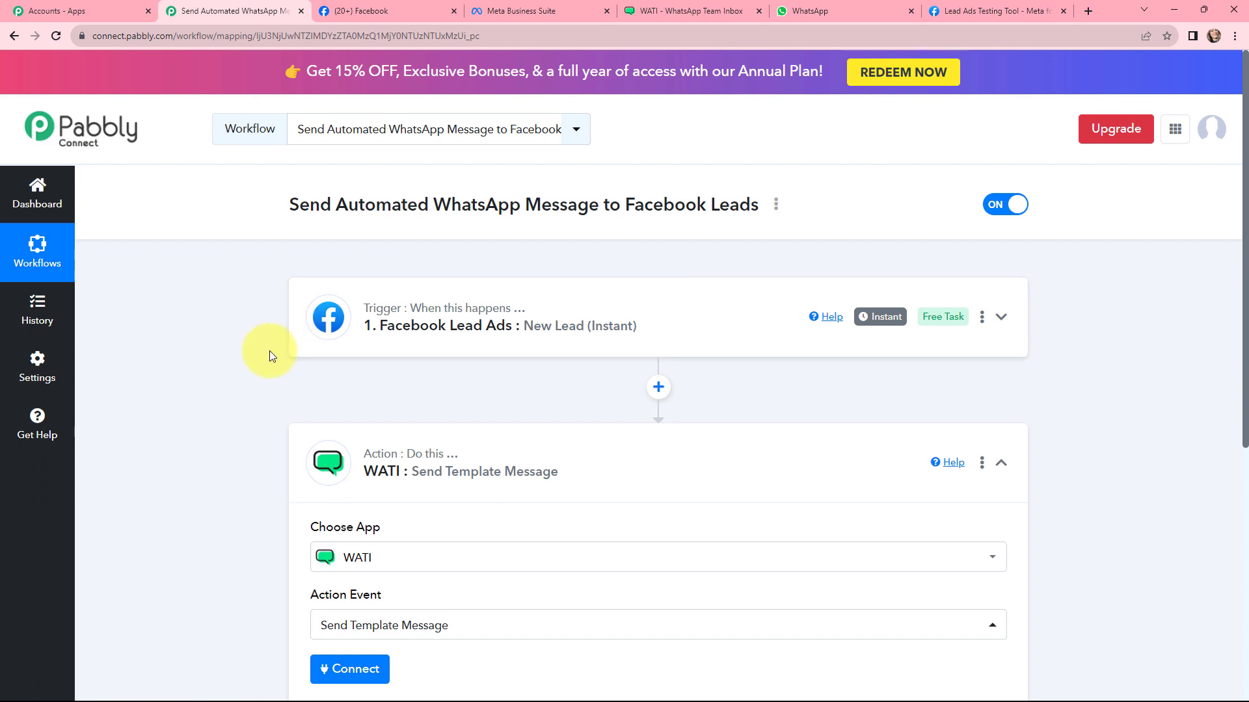
# Step: Start a new connection for the WATI action and read the instructions for its API Endpoint and Access Token fields
pyautogui.scroll(-1, 271, 354)
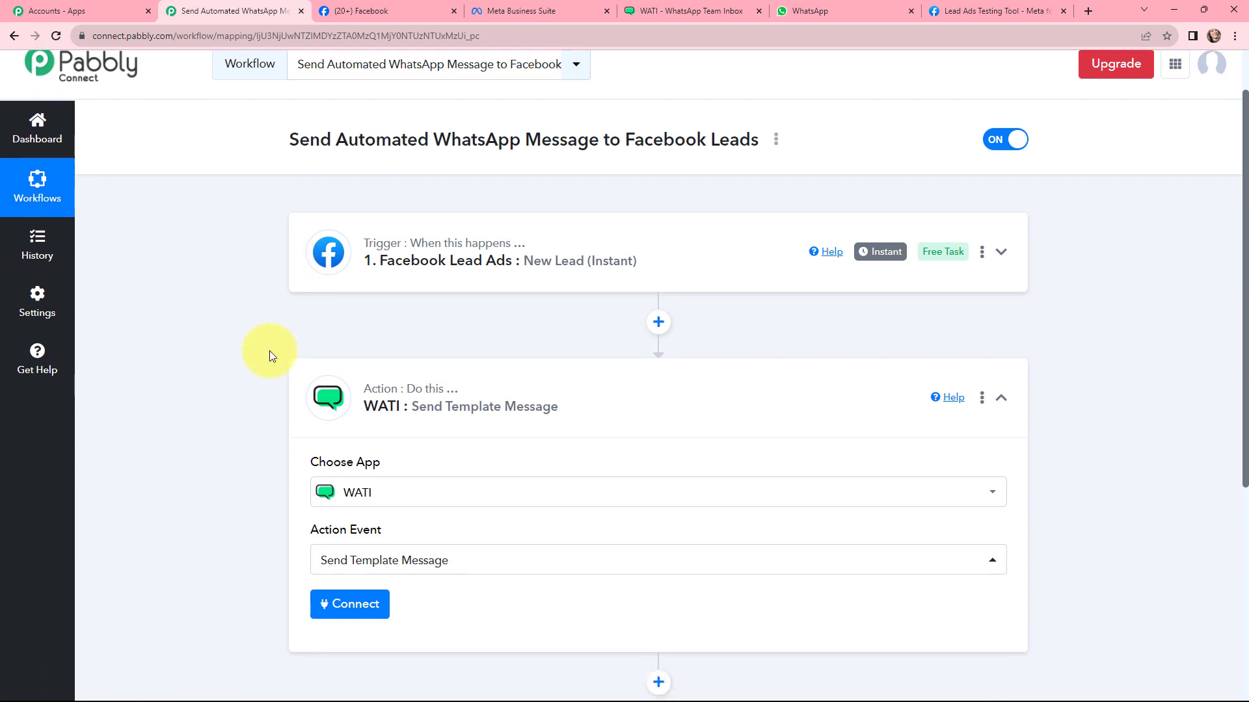
pyautogui.scroll(-1, 271, 355)
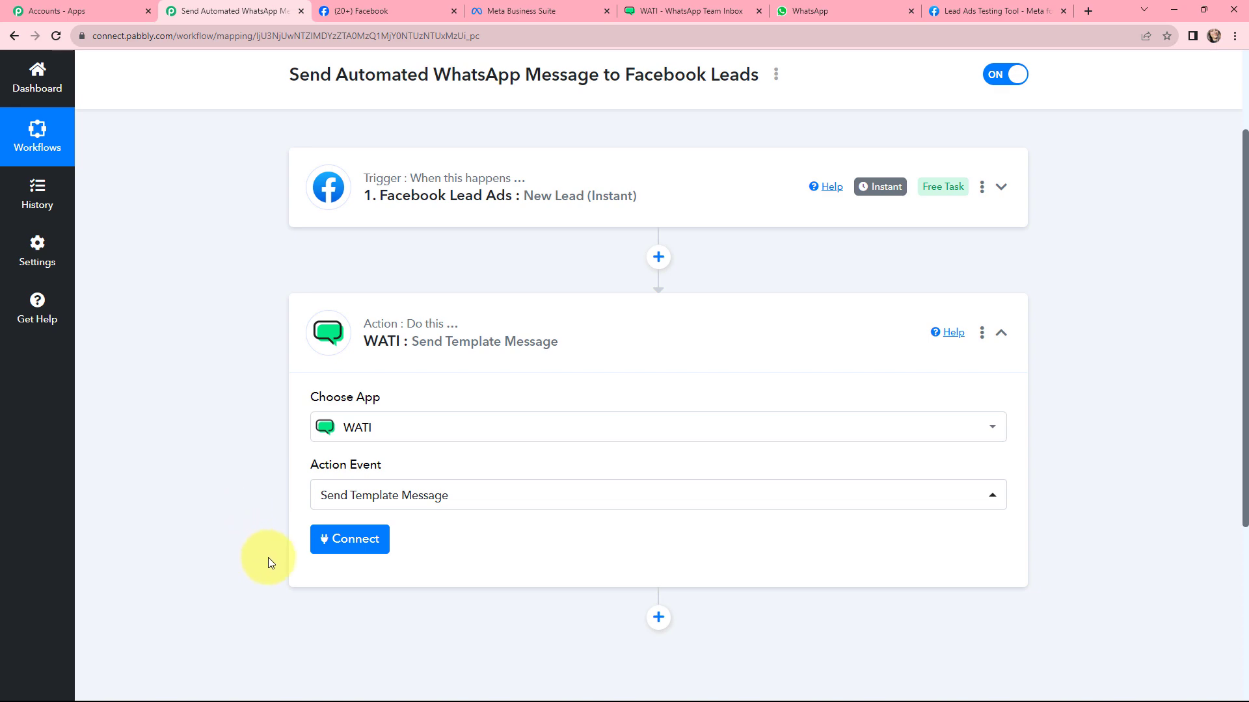
pyautogui.click(357, 541)
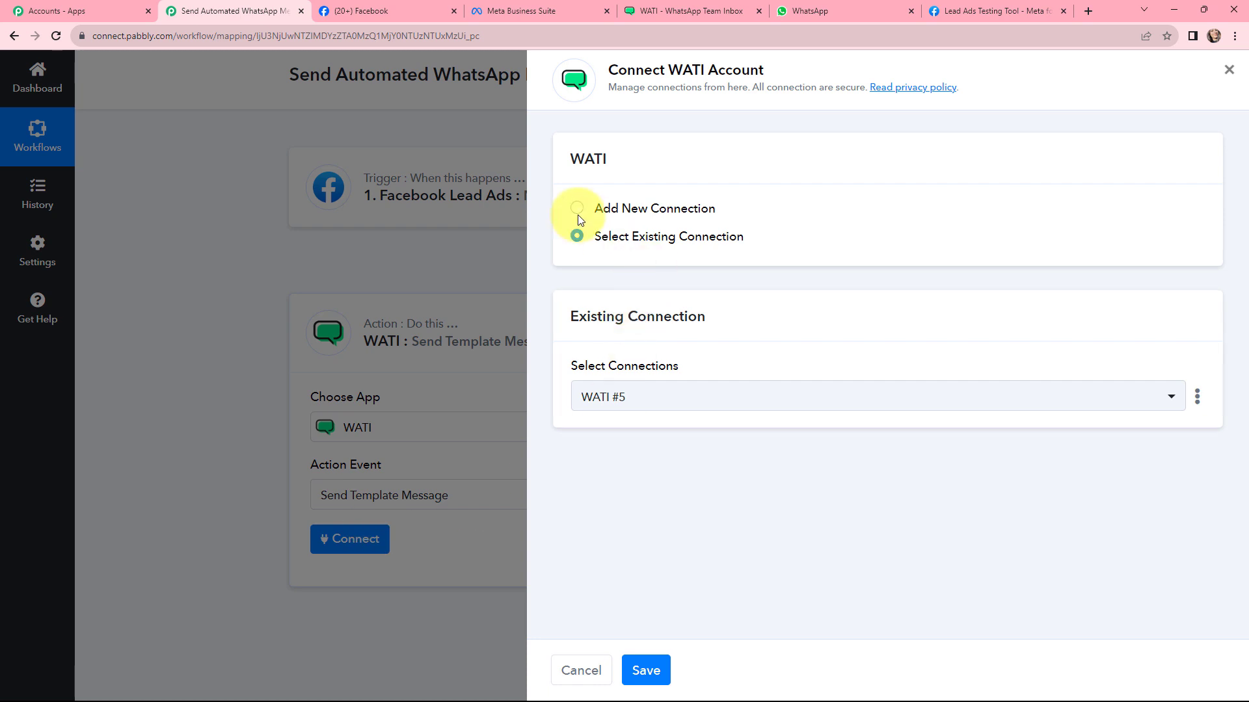
pyautogui.click(578, 213)
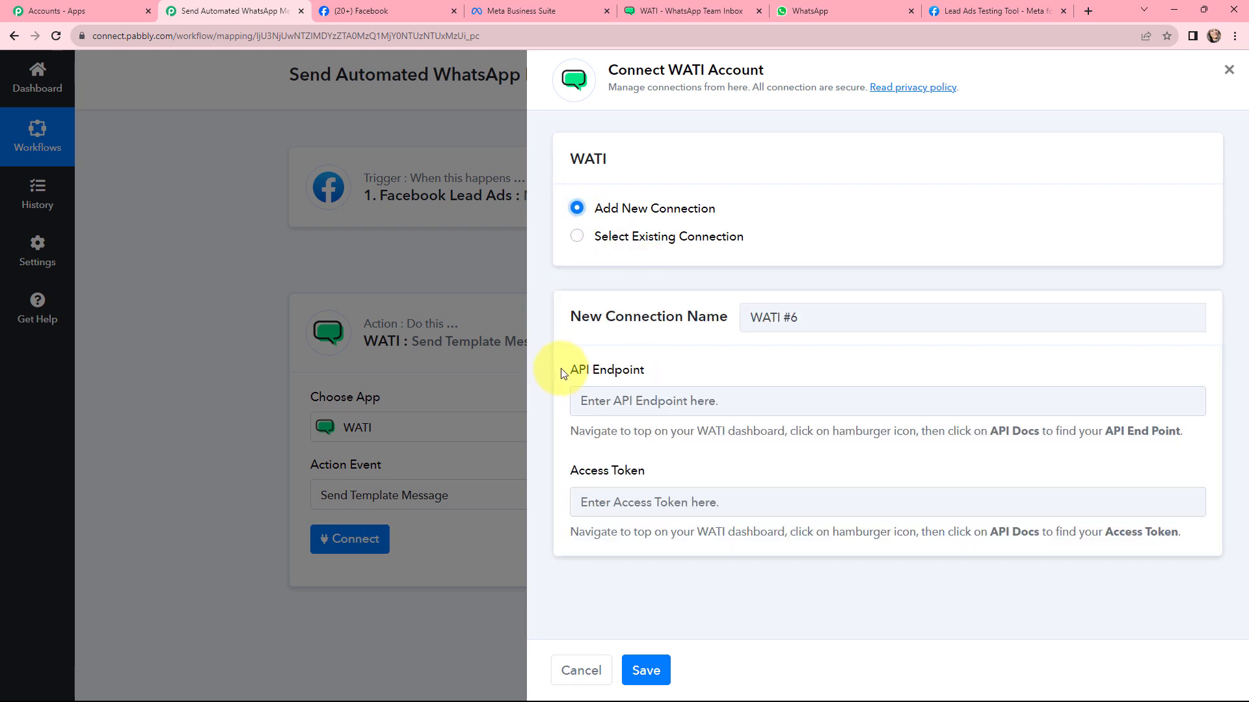
pyautogui.moveTo(563, 372); pyautogui.dragTo(636, 370)
pyautogui.moveTo(571, 470); pyautogui.dragTo(645, 473)
pyautogui.moveTo(570, 432); pyautogui.dragTo(1165, 424)
pyautogui.moveTo(569, 532); pyautogui.dragTo(1172, 541)
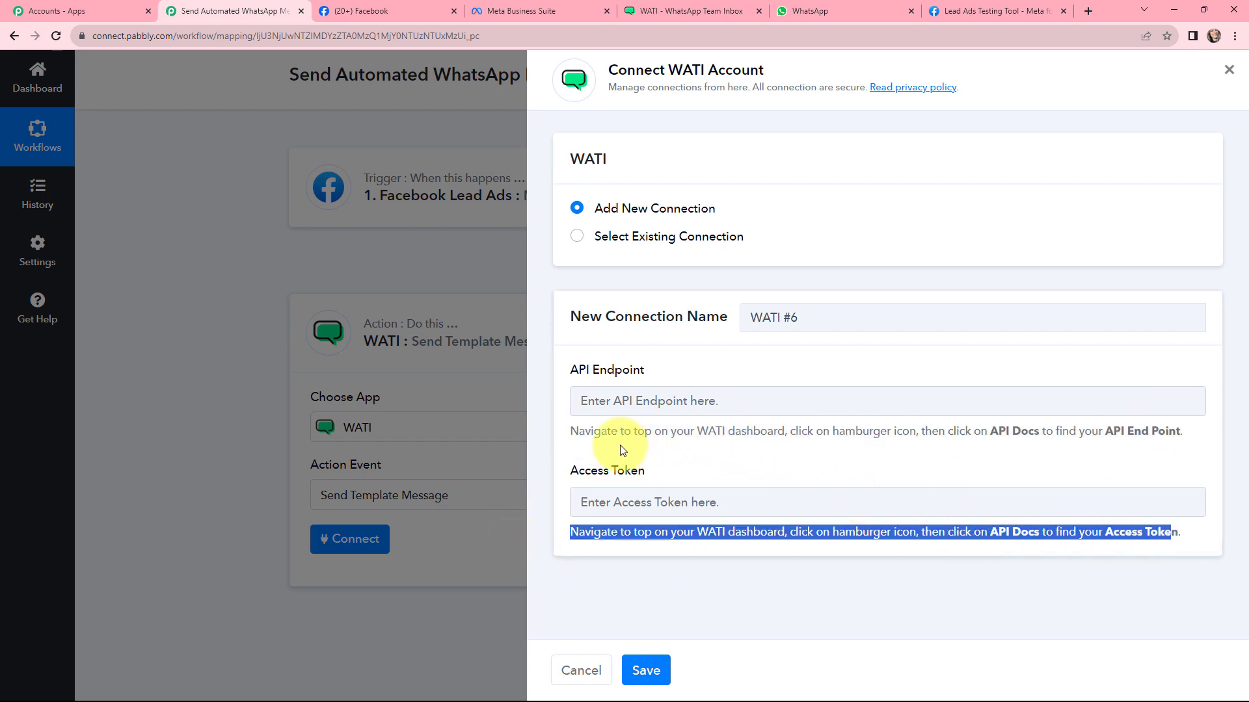
# Step: Copy the API Endpoint from WATI's API Docs and paste it into the new WATI connection in Pabbly Connect
pyautogui.click(690, 5)
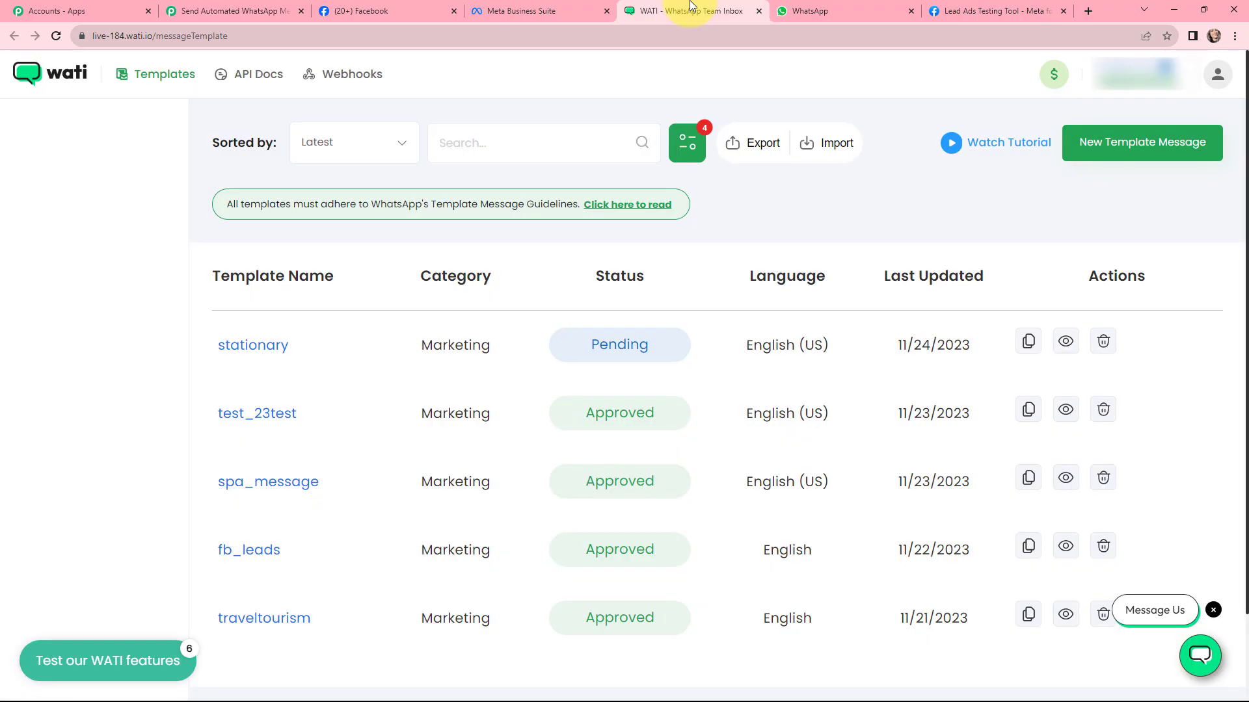
pyautogui.click(256, 82)
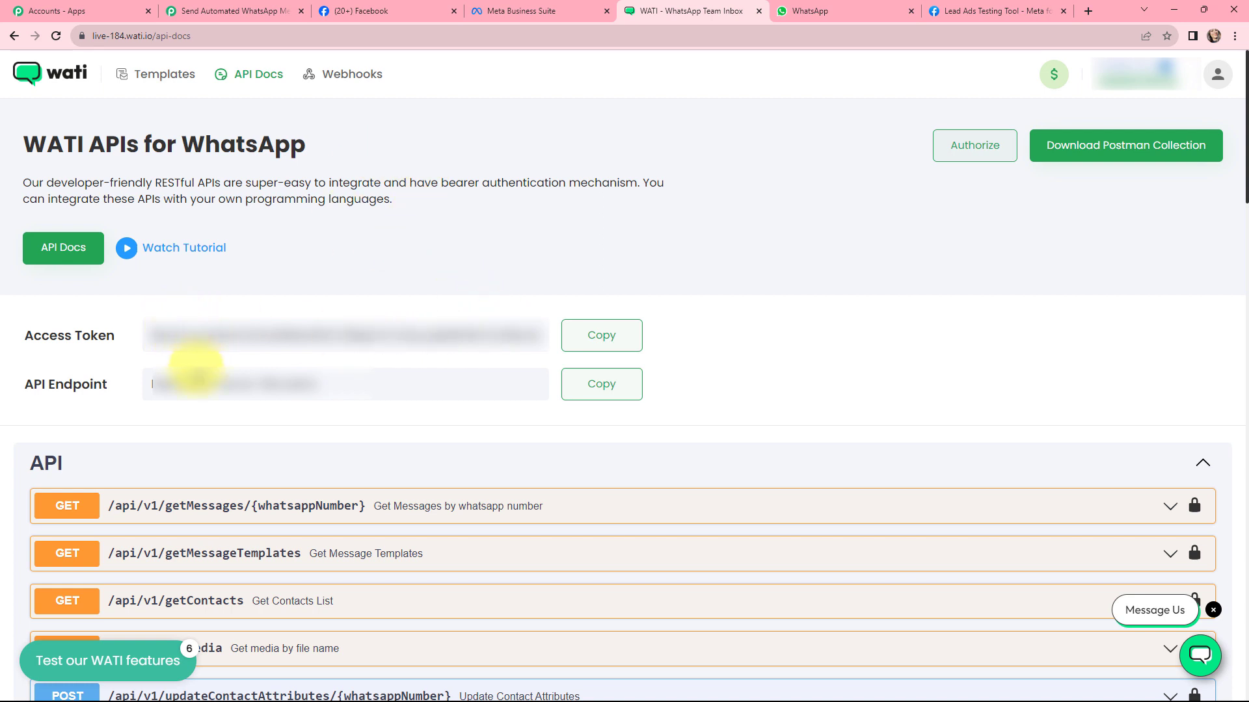
pyautogui.click(602, 392)
pyautogui.click(229, 10)
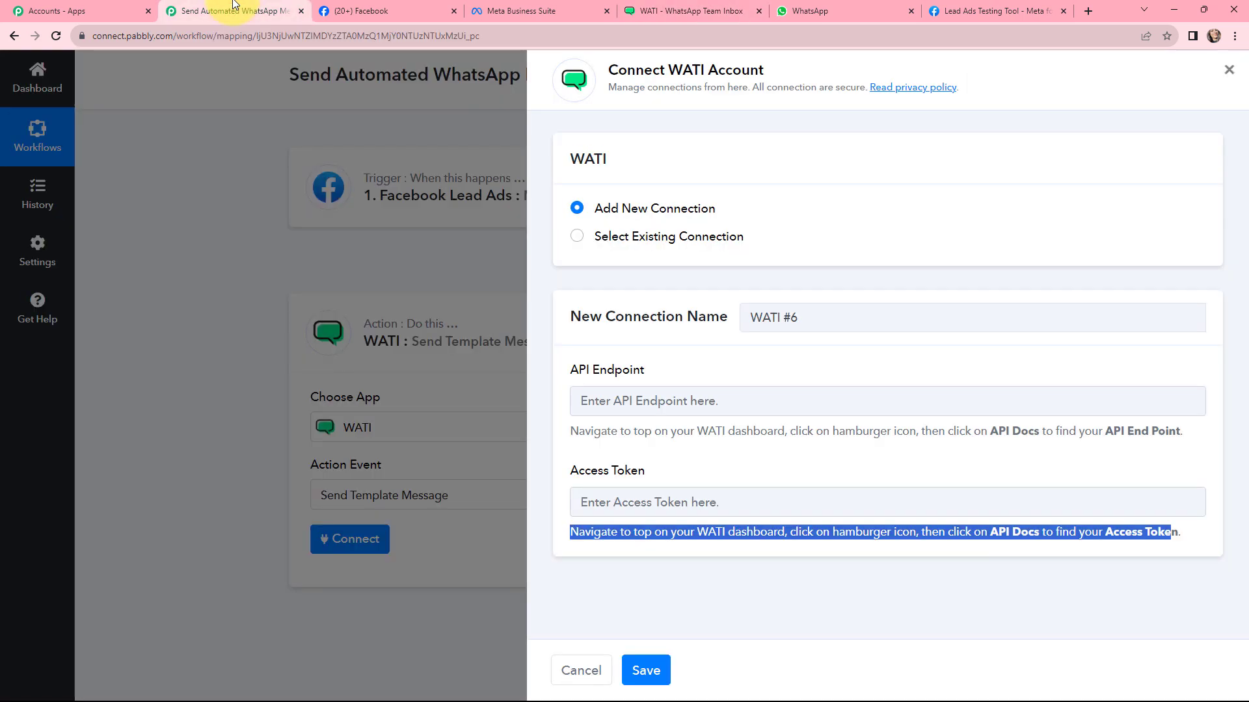
pyautogui.click(595, 406)
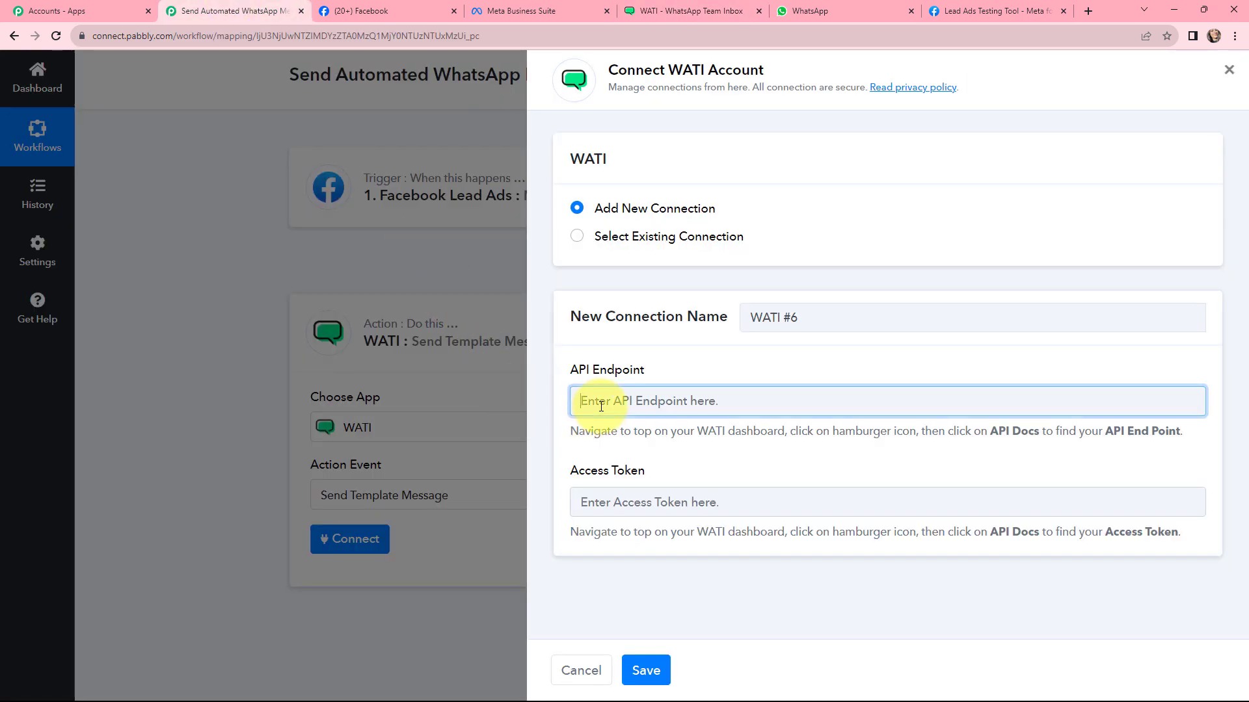
pyautogui.hotkey('ctrl', 'v')
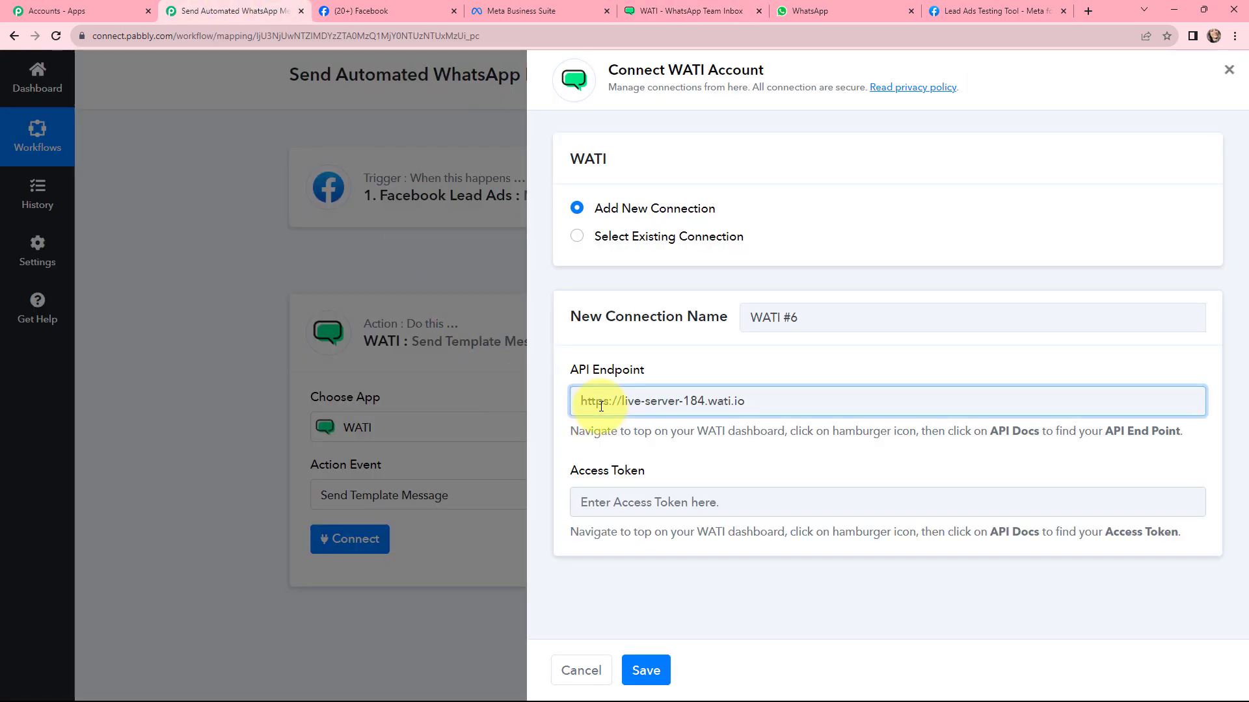
# Step: Copy the Access Token from WATI's API Docs, paste it into the new connection's Access Token field, and save the connection
pyautogui.click(650, 10)
pyautogui.click(594, 337)
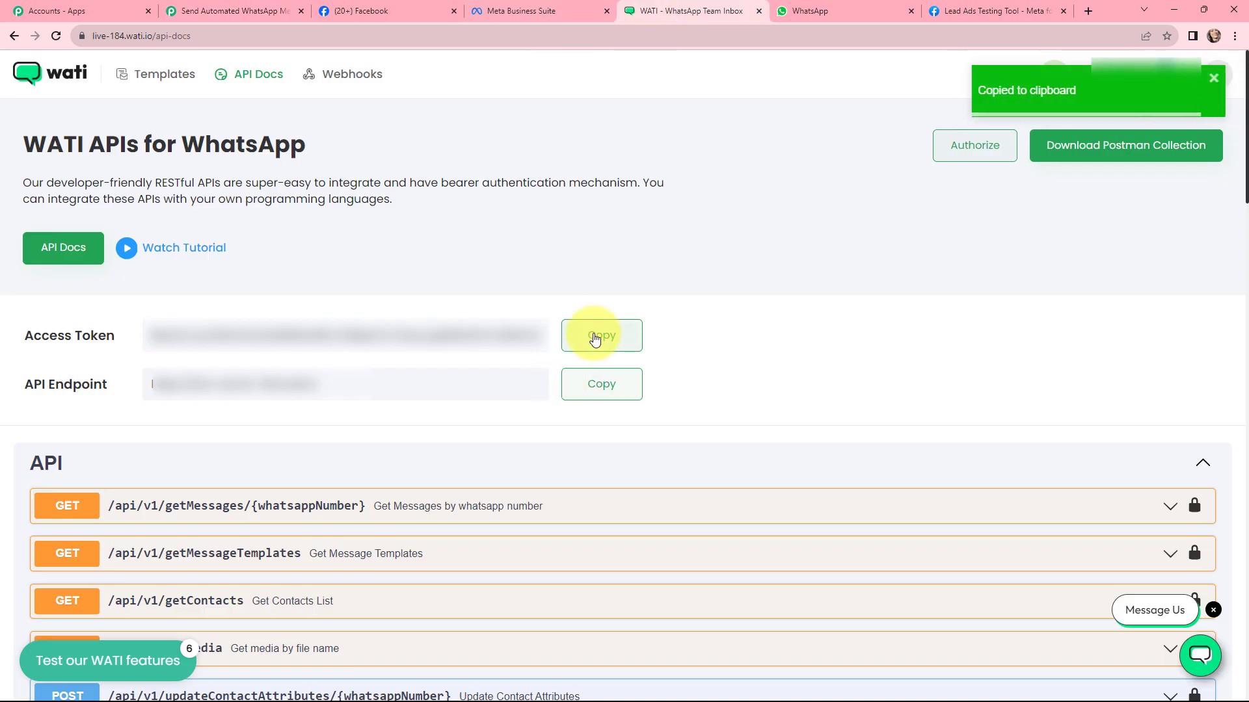
pyautogui.click(254, 10)
pyautogui.click(747, 497)
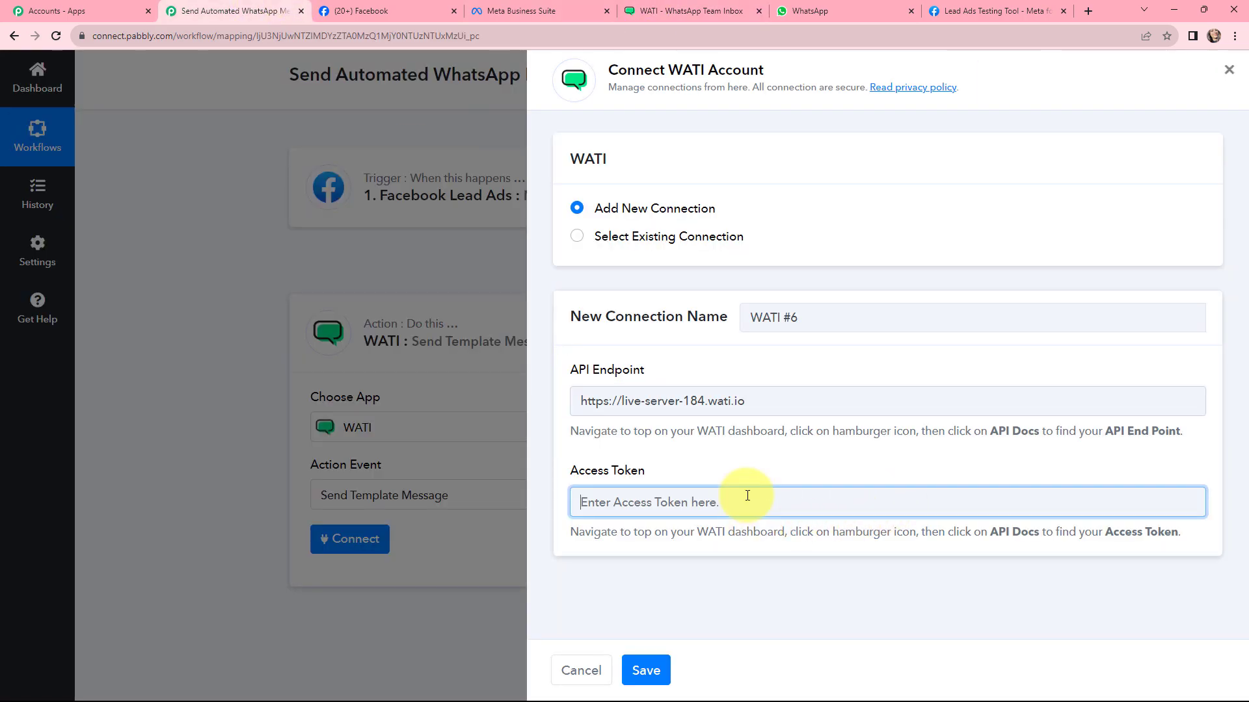
pyautogui.hotkey('ctrl', 'v')
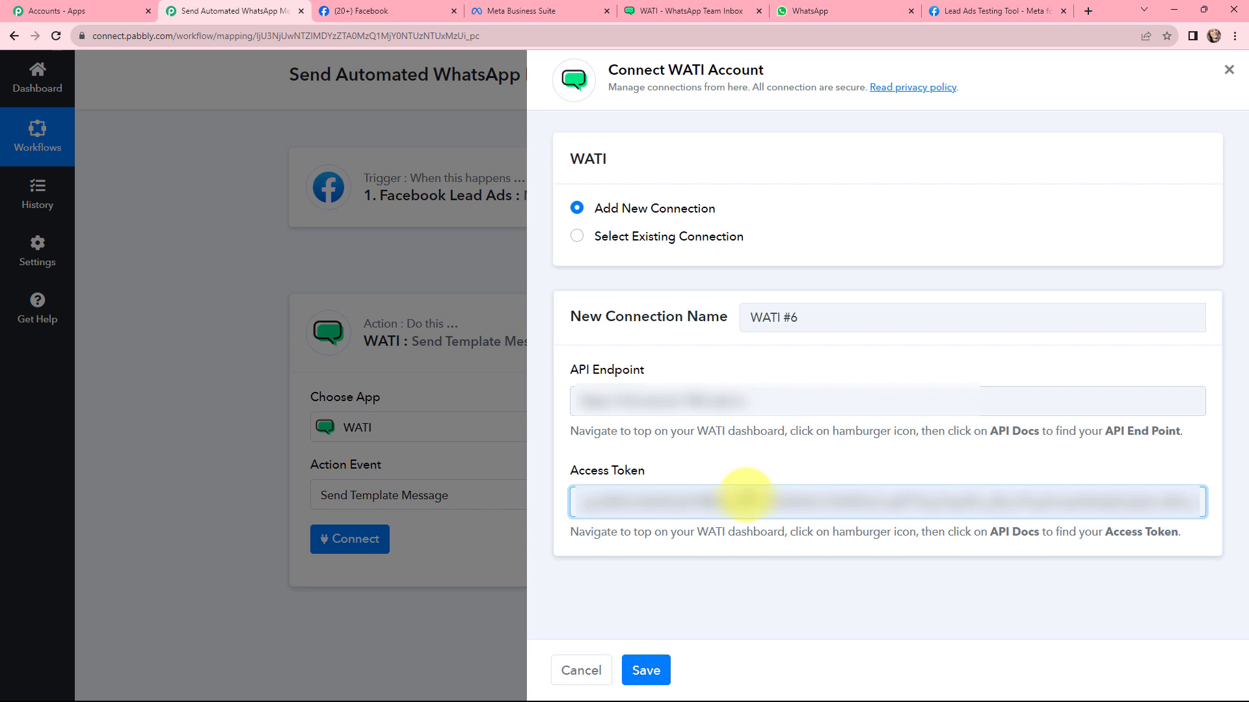
pyautogui.click(657, 668)
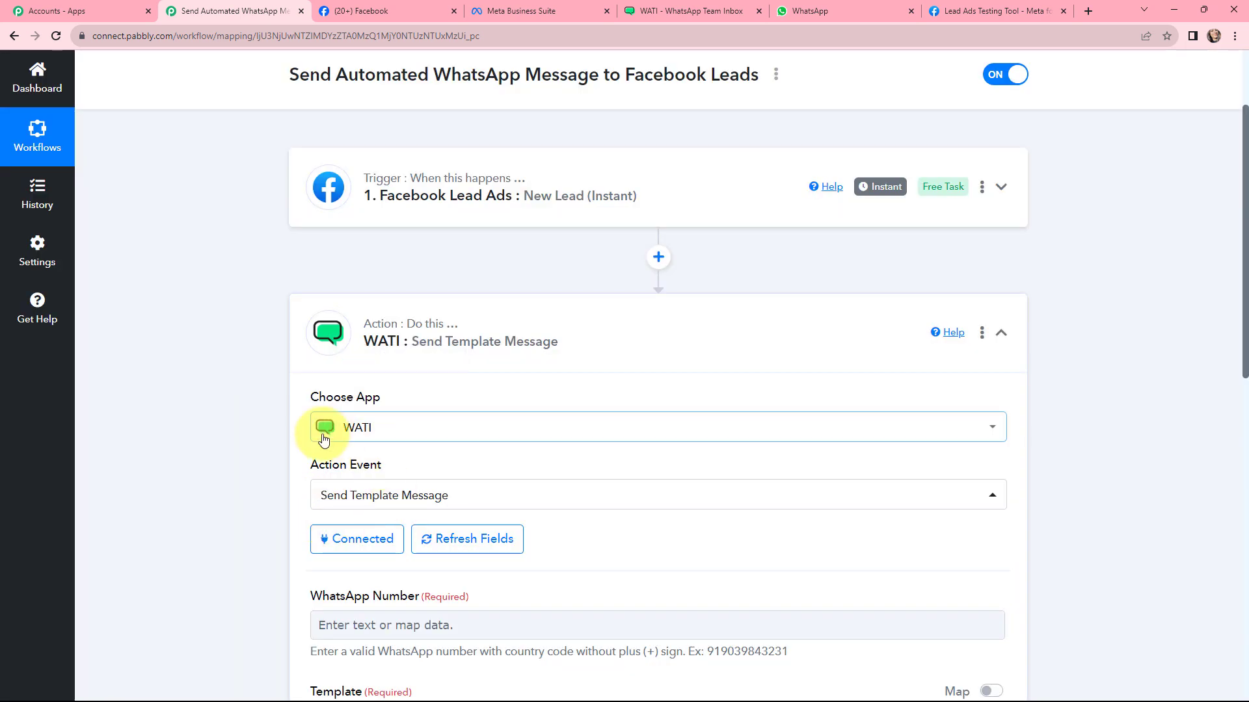
# Step: Map the WhatsApp Number of the WATI action to the lead's Res4 Phone Number from the Facebook Lead Ads step
pyautogui.scroll(-1, 323, 438)
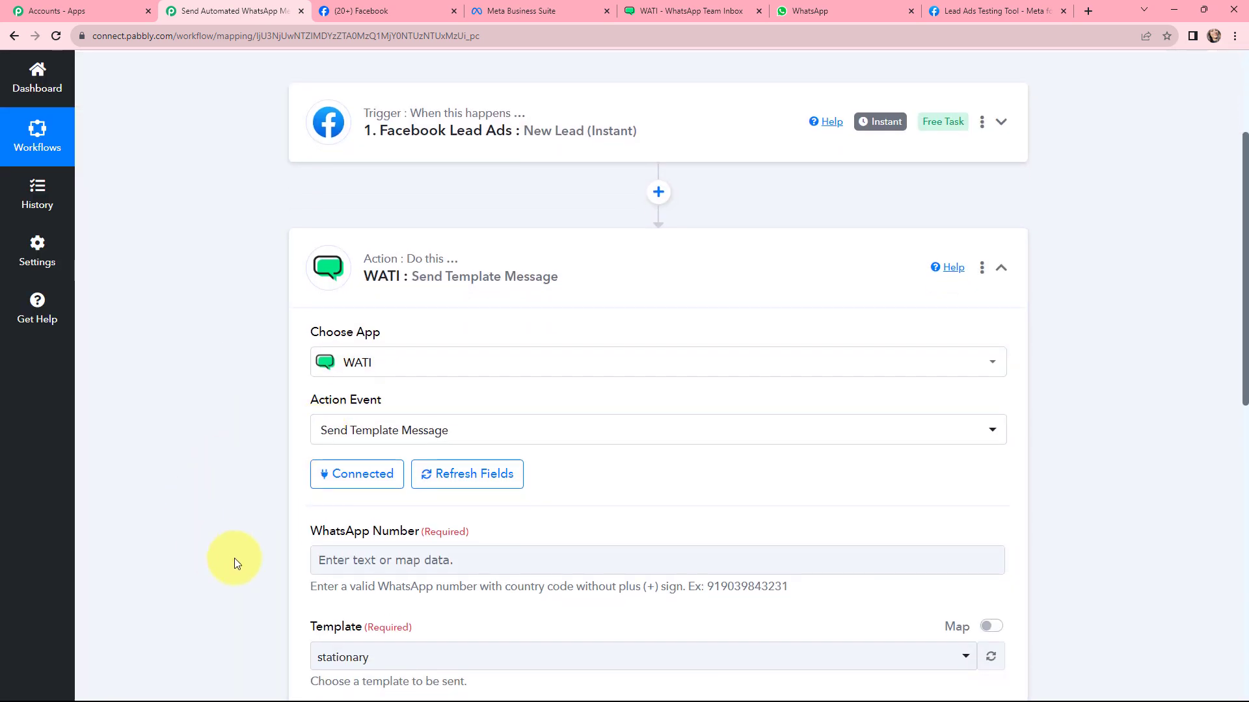
pyautogui.scroll(-4, 256, 354)
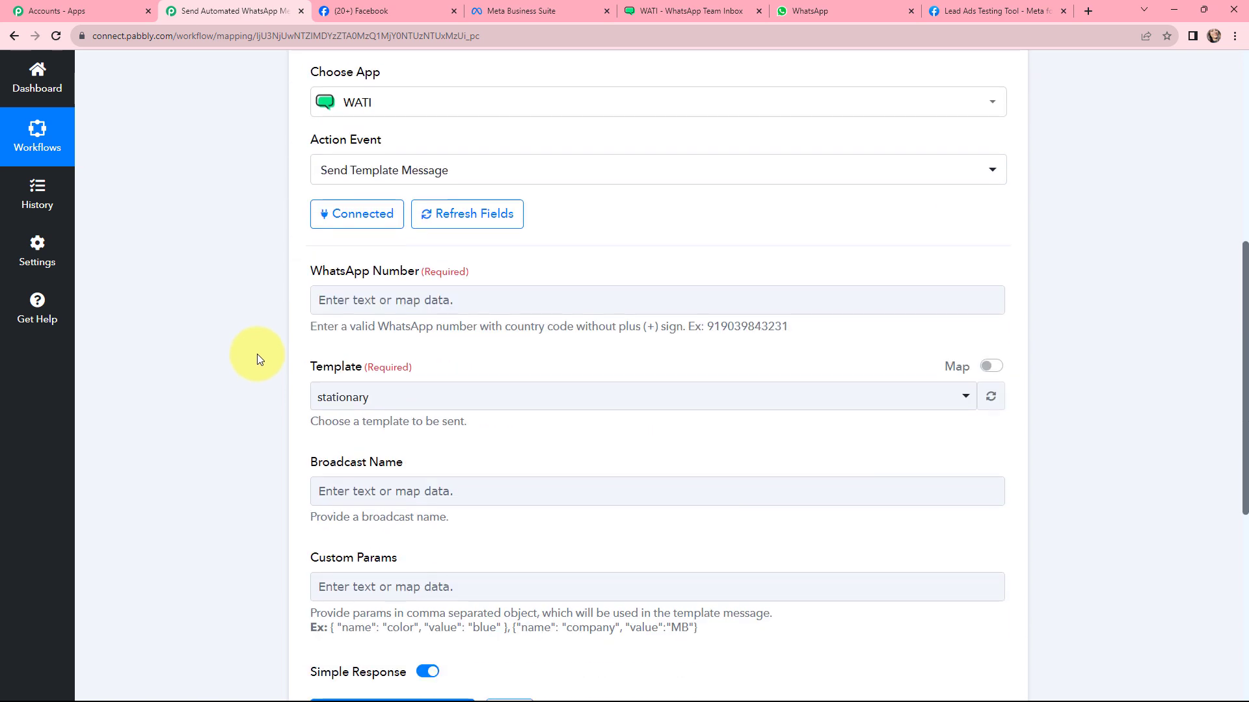
pyautogui.click(351, 293)
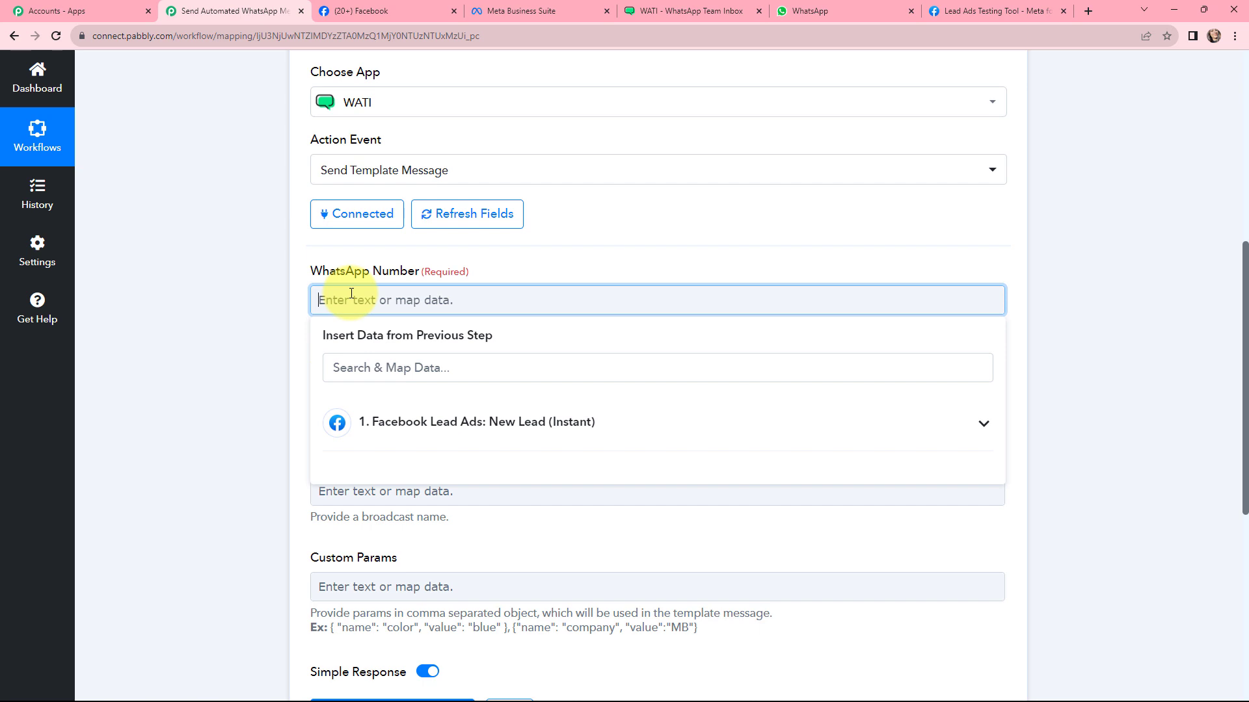
pyautogui.click(417, 421)
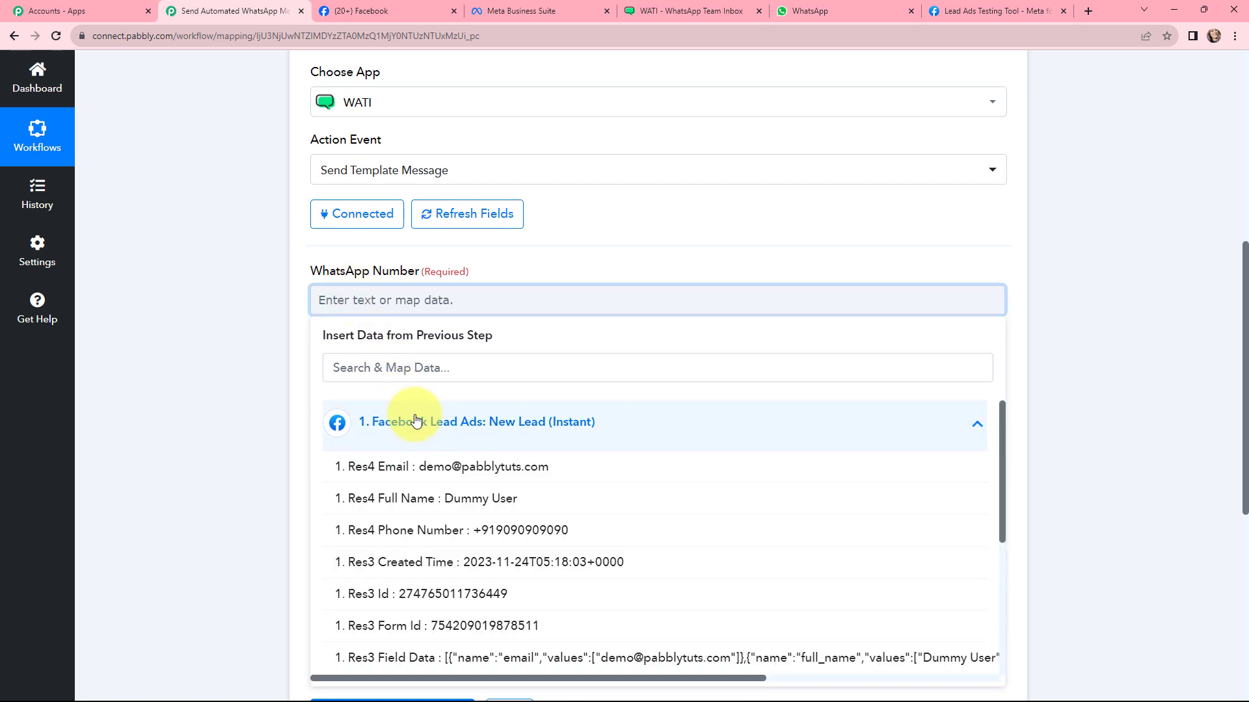
pyautogui.click(511, 536)
pyautogui.click(252, 346)
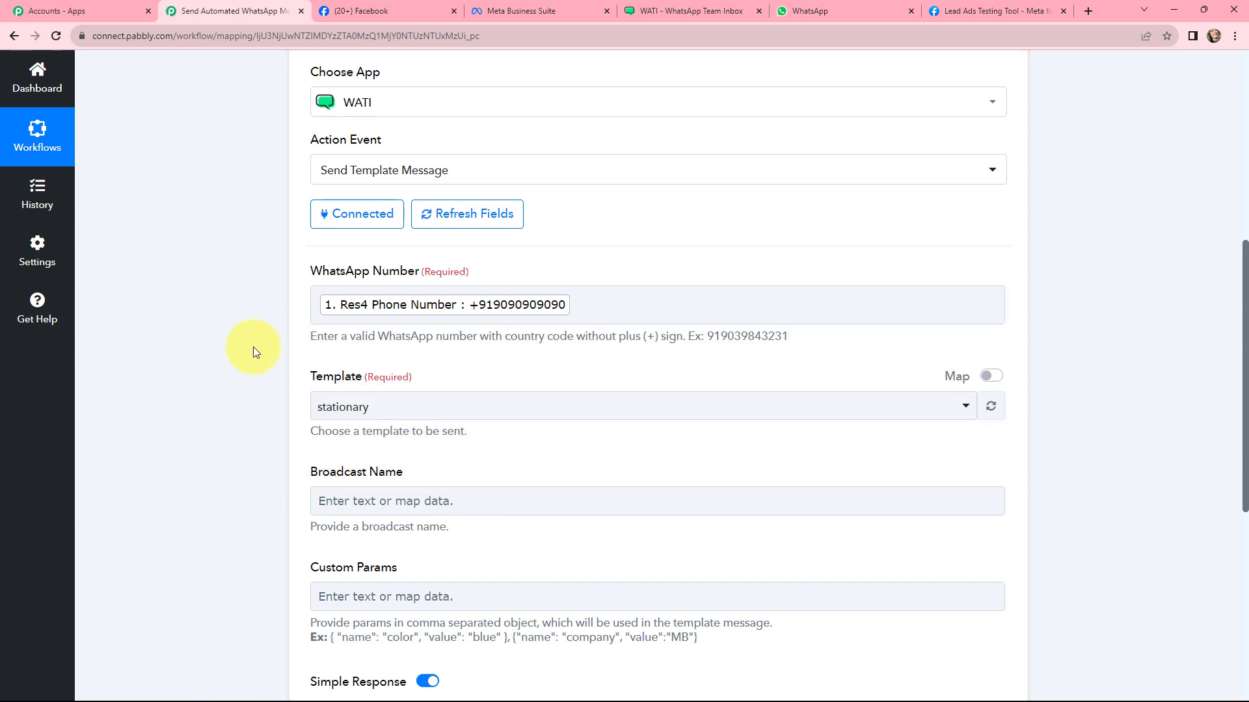
# Step: Switch to WATI, open the stationary template, and examine its broadcast title, body text and {{name}} variable
pyautogui.scroll(-1, 419, 353)
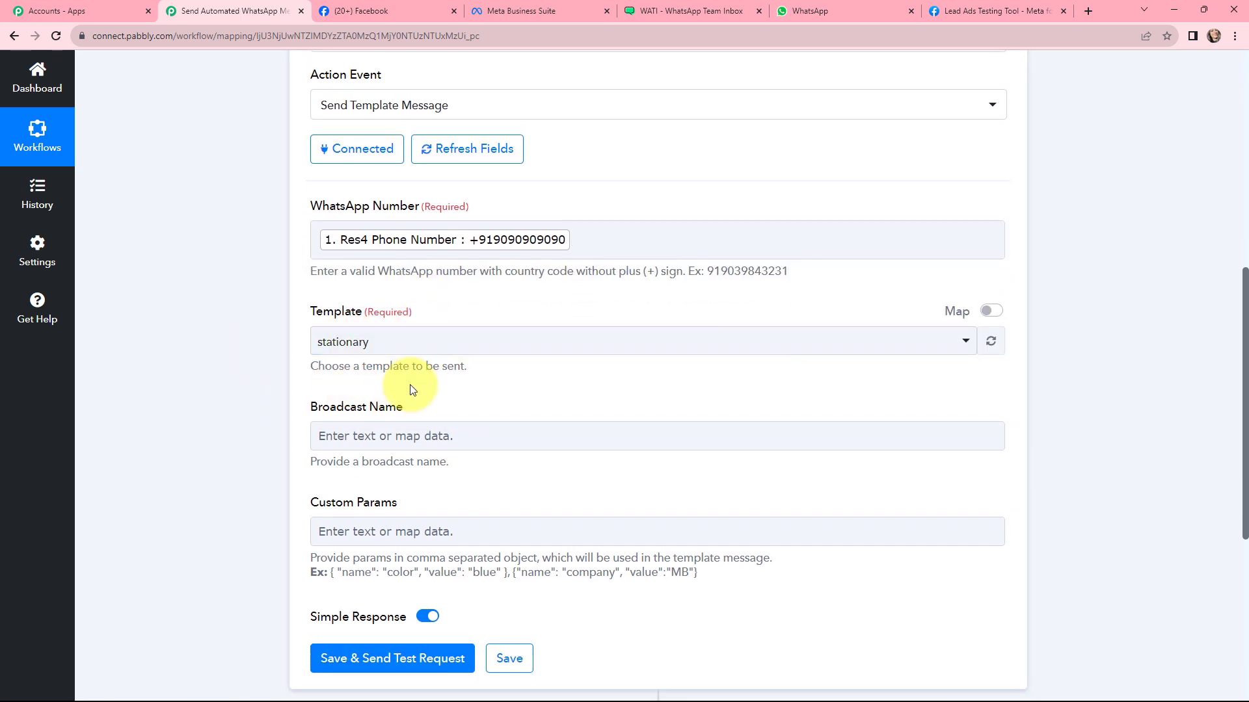
pyautogui.click(705, 10)
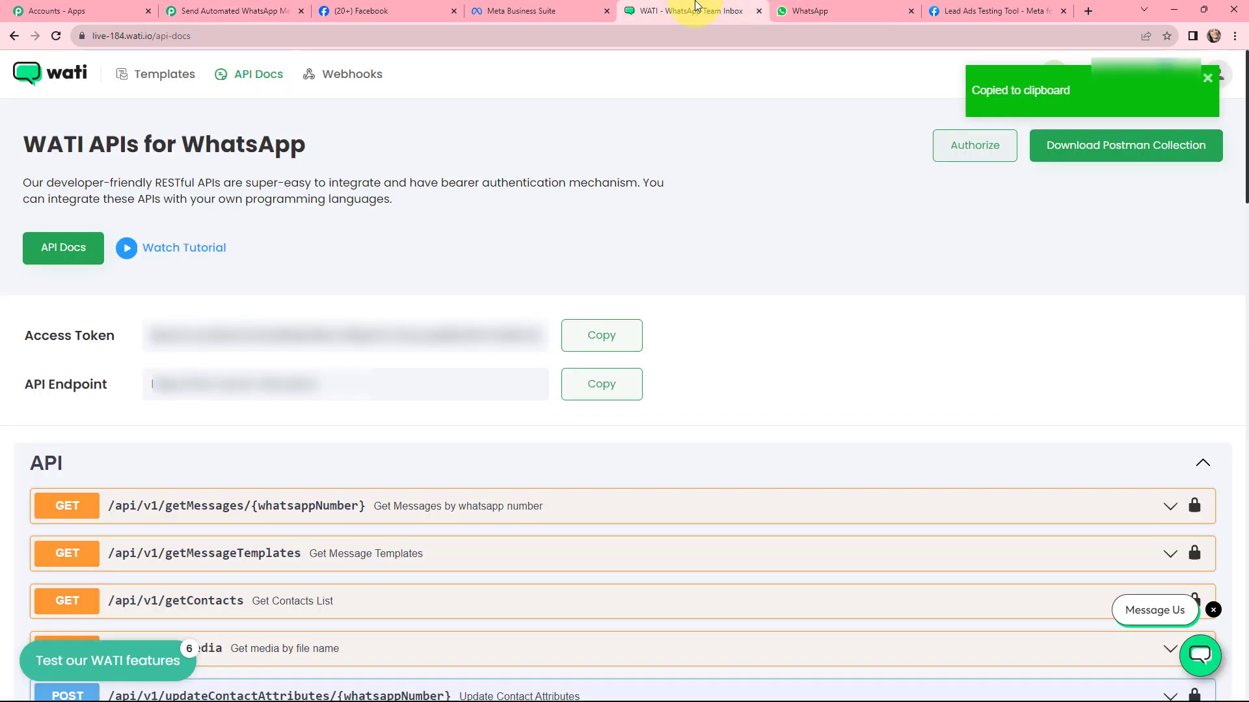
pyautogui.click(179, 85)
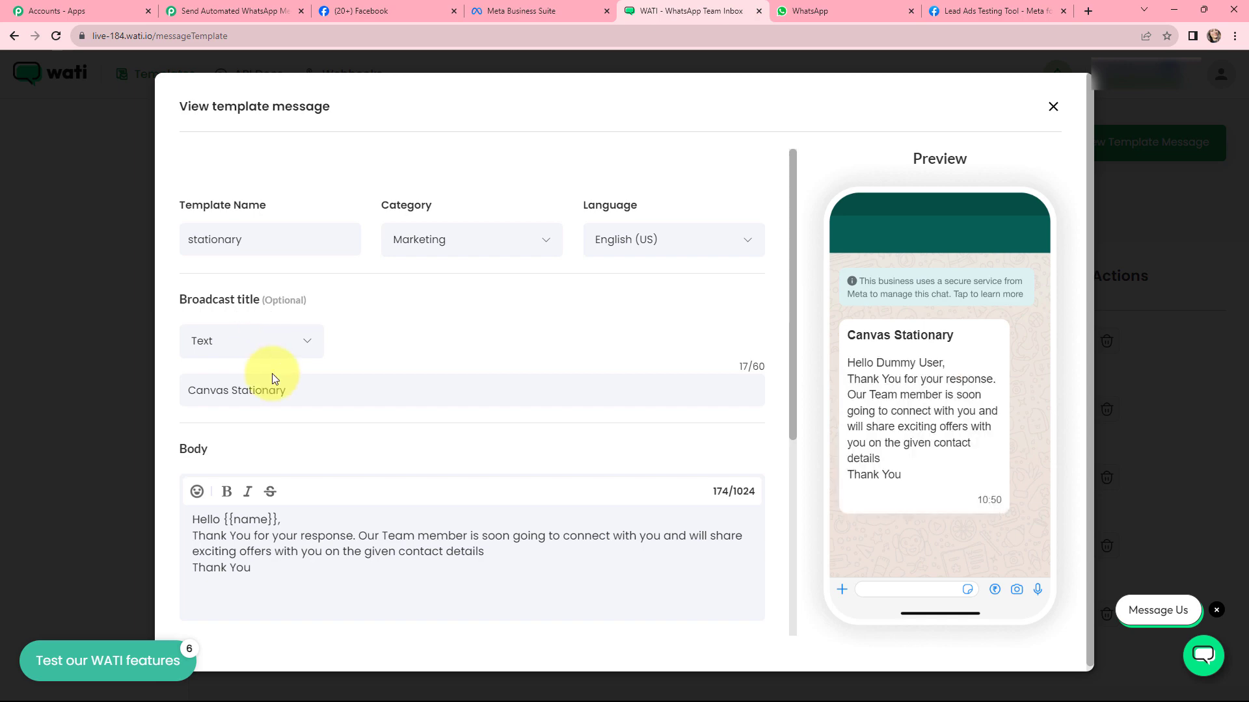
pyautogui.scroll(-2, 426, 369)
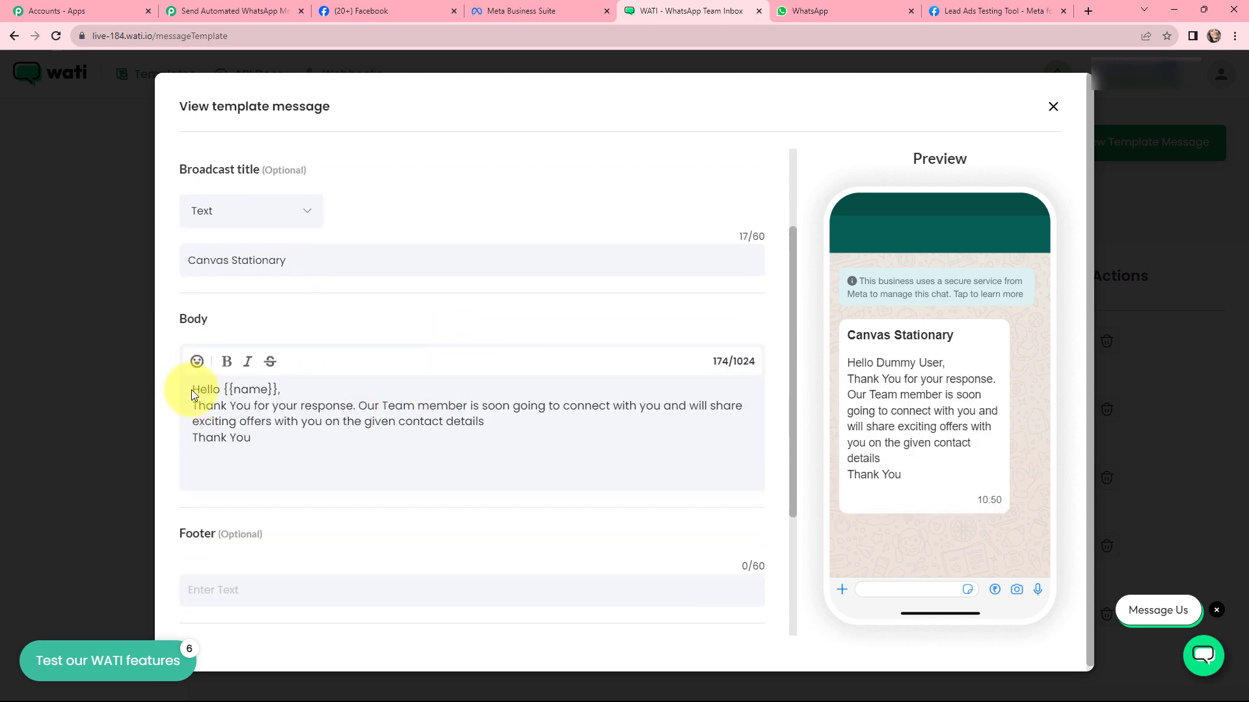
pyautogui.moveTo(192, 389); pyautogui.dragTo(388, 431)
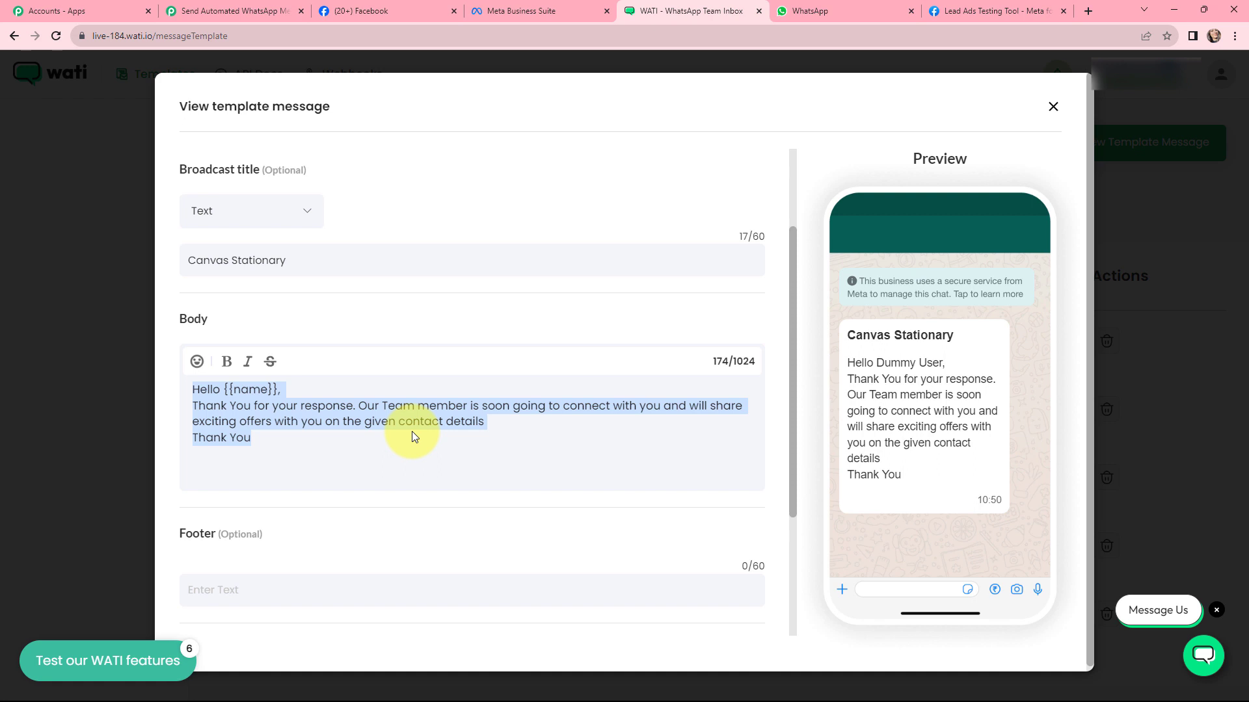
pyautogui.click(411, 431)
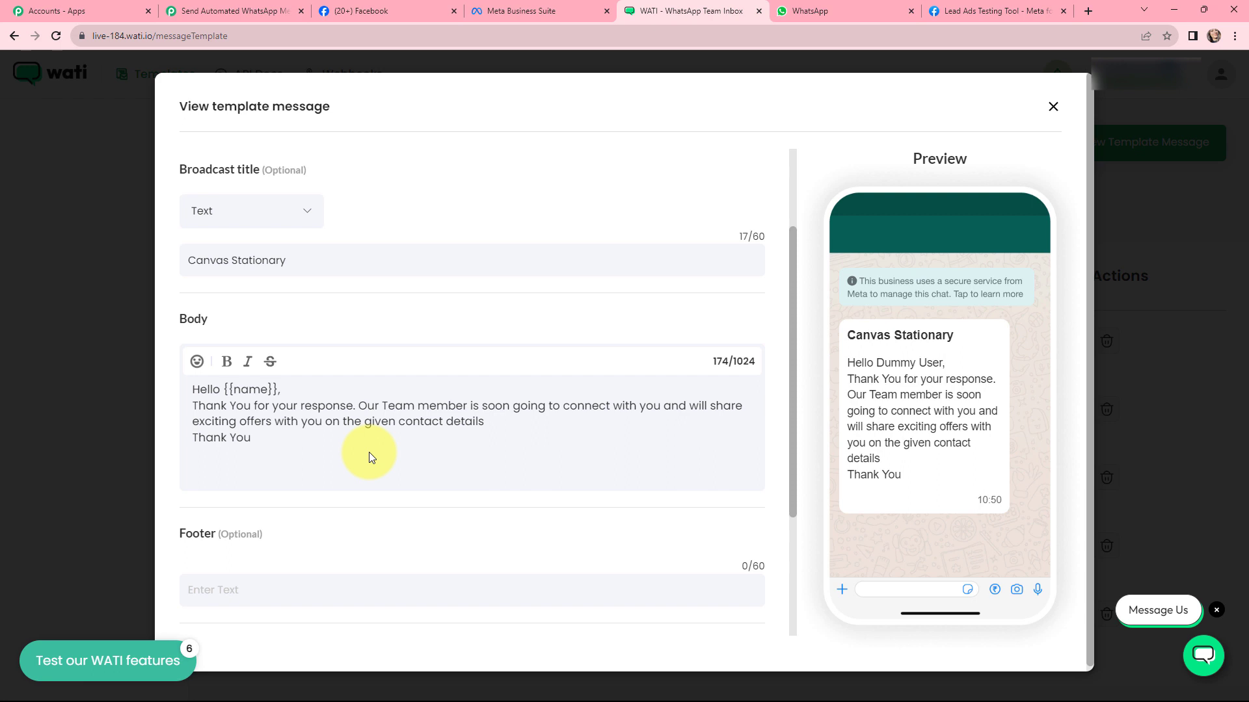
pyautogui.scroll(1, 368, 458)
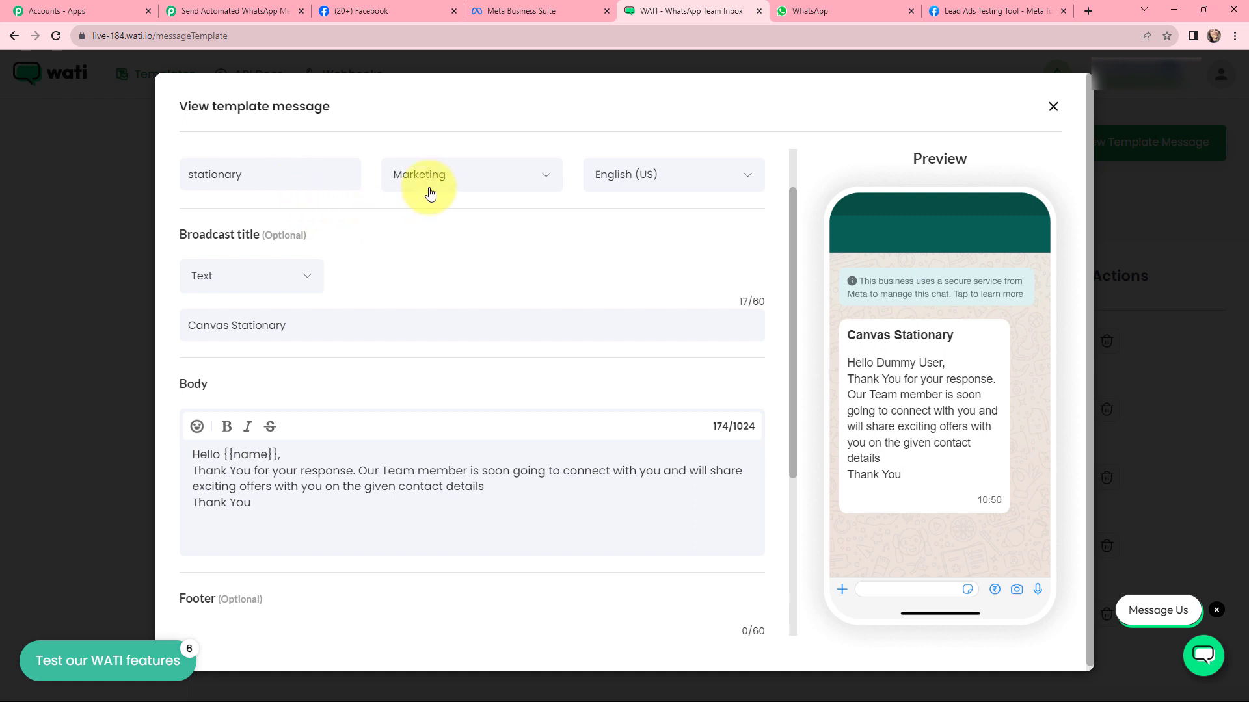
pyautogui.scroll(-2, 580, 274)
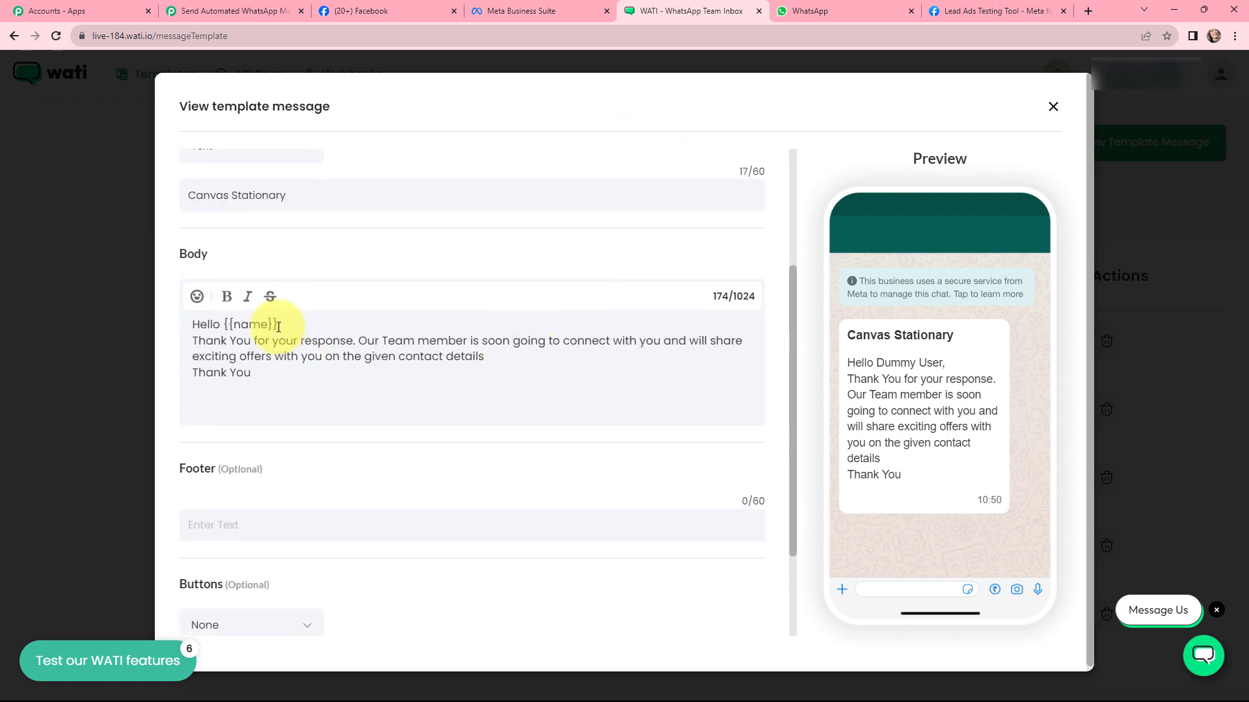
pyautogui.moveTo(279, 327); pyautogui.dragTo(223, 324)
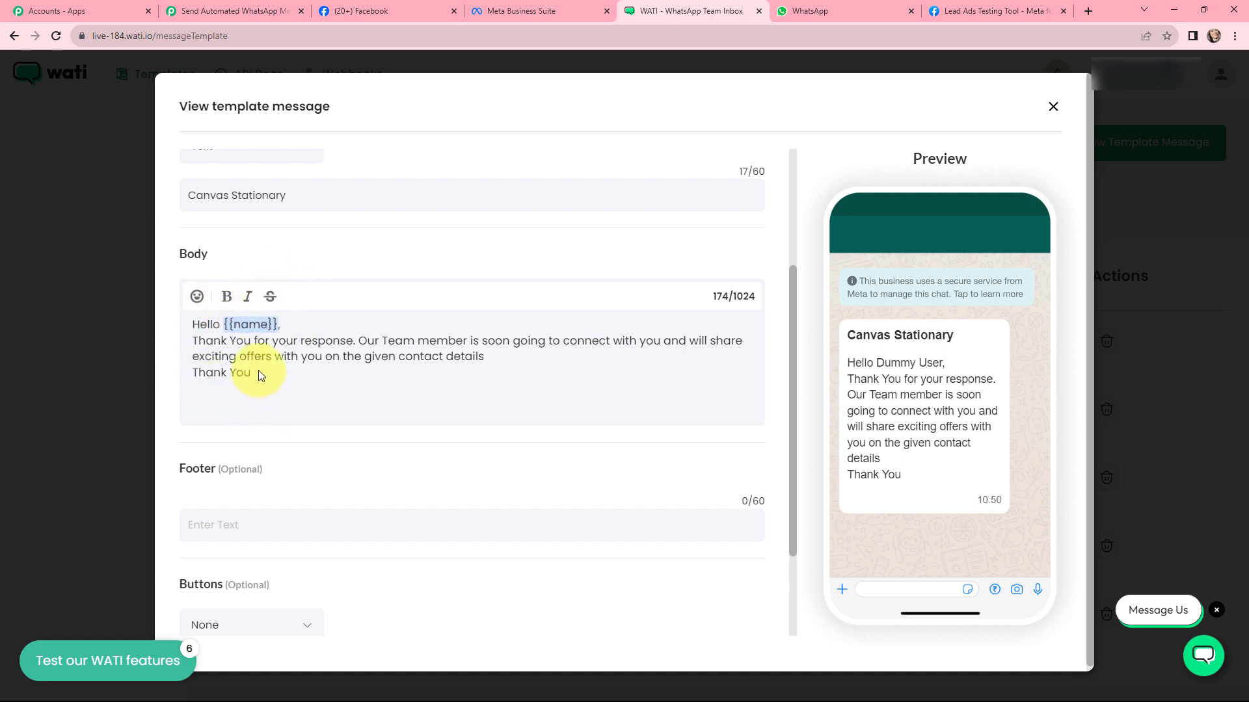
# Step: Return to the Pabbly Connect workflow and choose stationary as the template for the WATI action
pyautogui.click(227, 11)
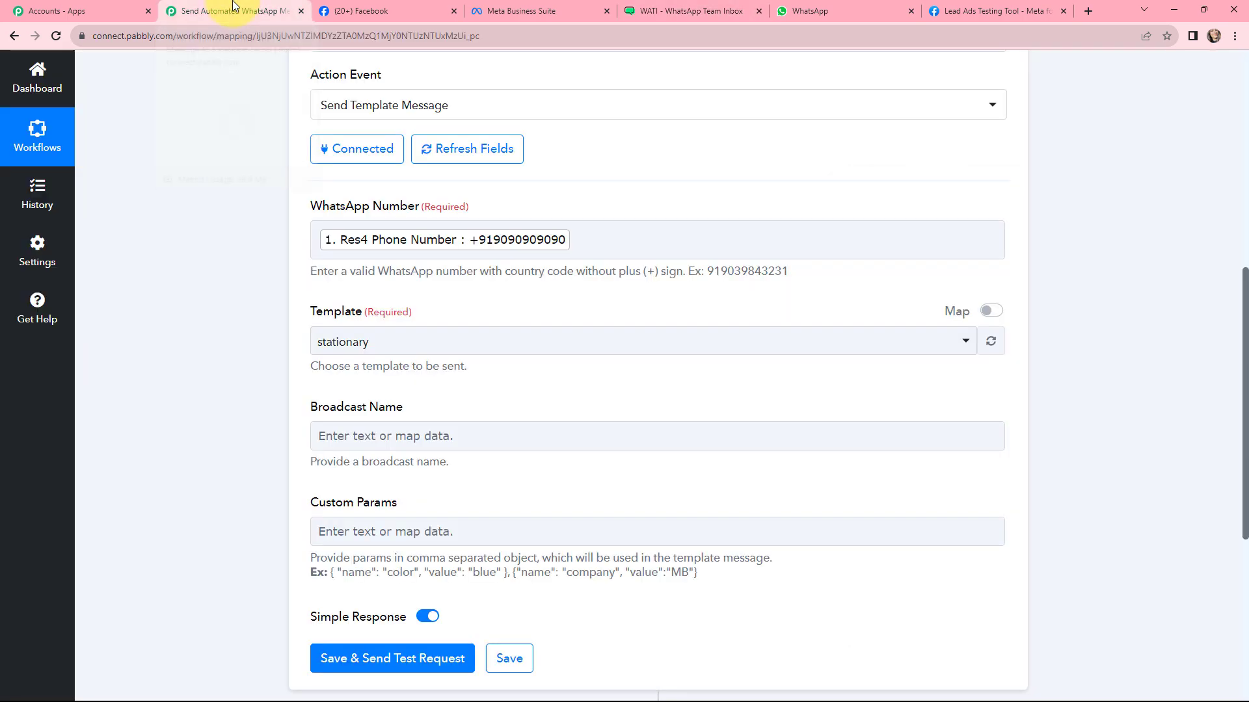
pyautogui.click(358, 345)
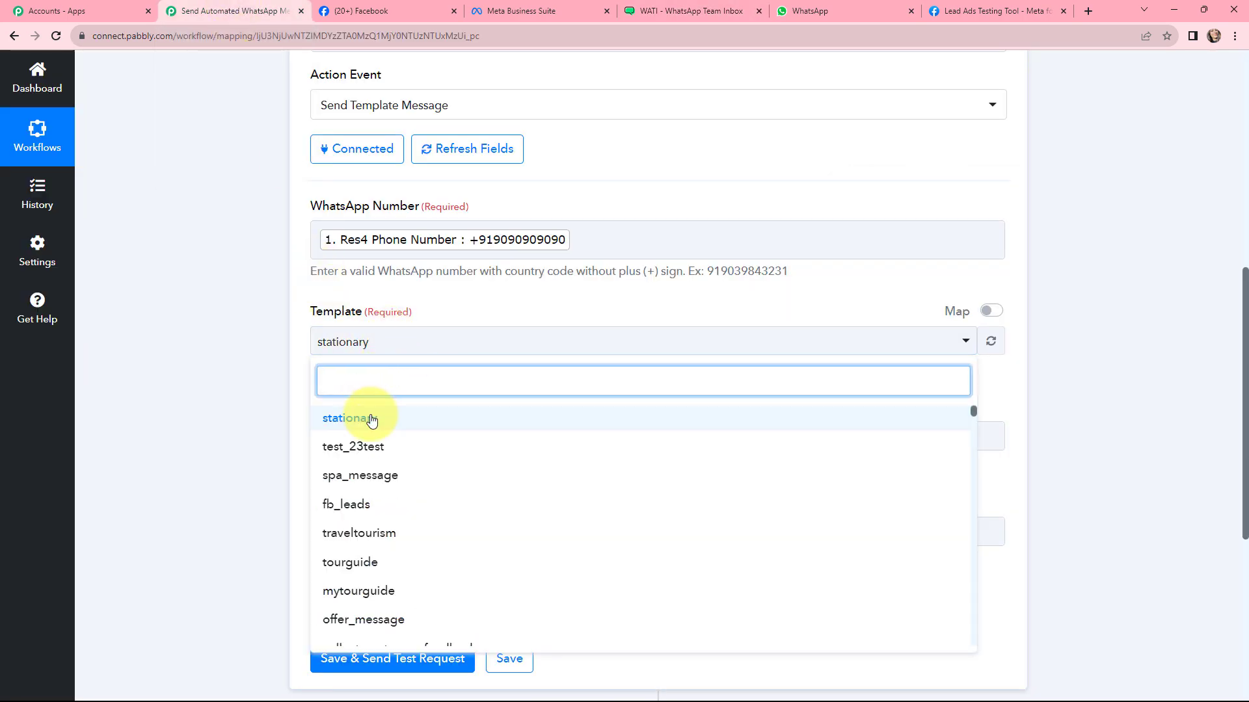
pyautogui.click(363, 420)
pyautogui.click(271, 331)
pyautogui.scroll(-1, 272, 330)
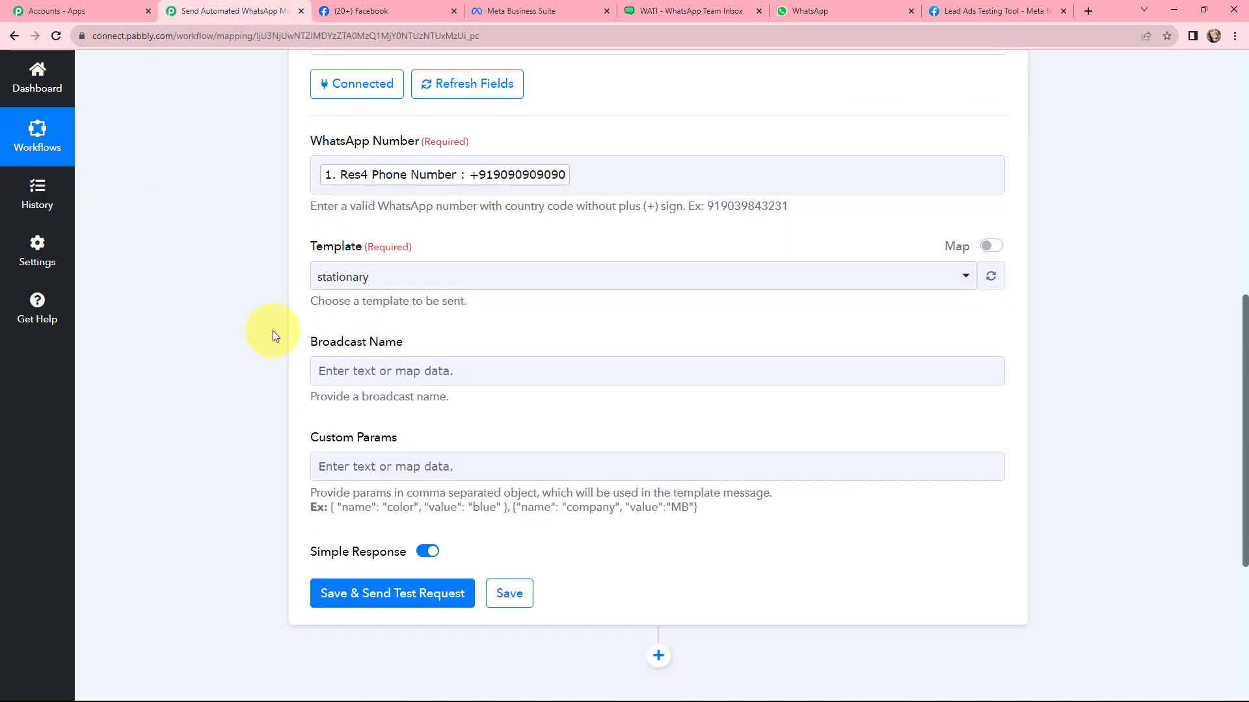
# Step: Check the broadcast title in the WATI template preview and set the action's Broadcast Name to Canvas Stationary
pyautogui.click(683, 11)
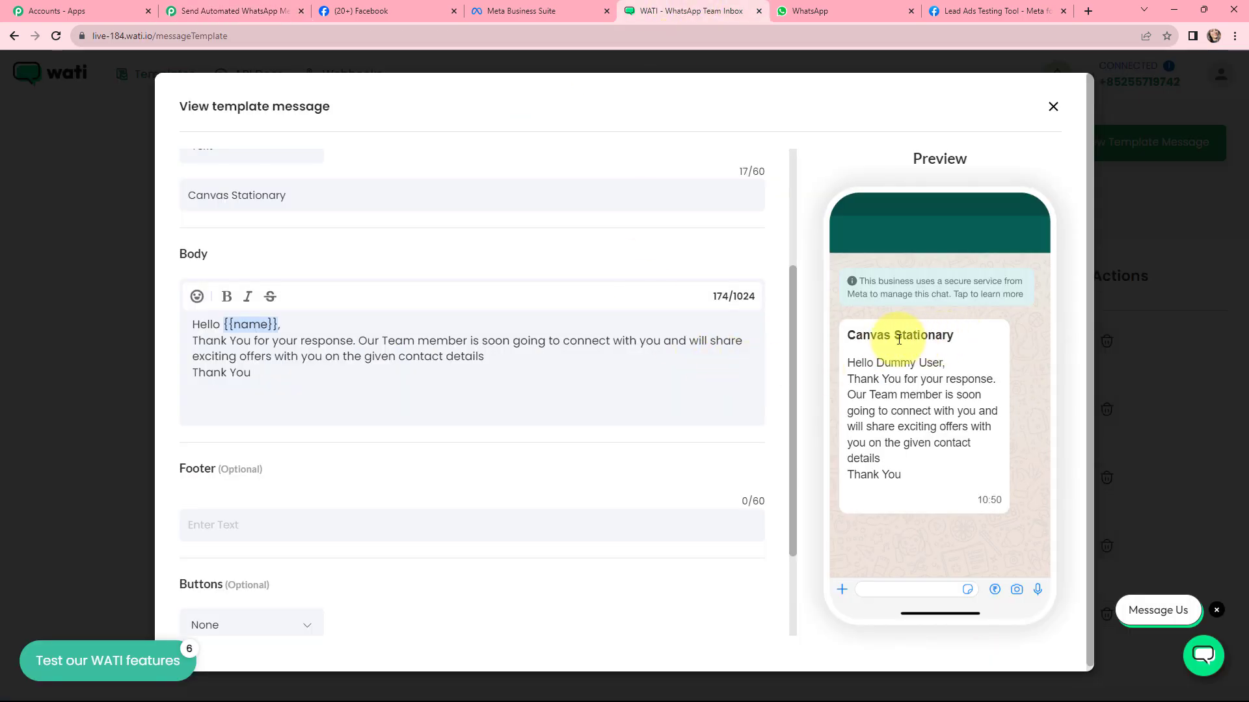
pyautogui.click(235, 10)
pyautogui.click(328, 375)
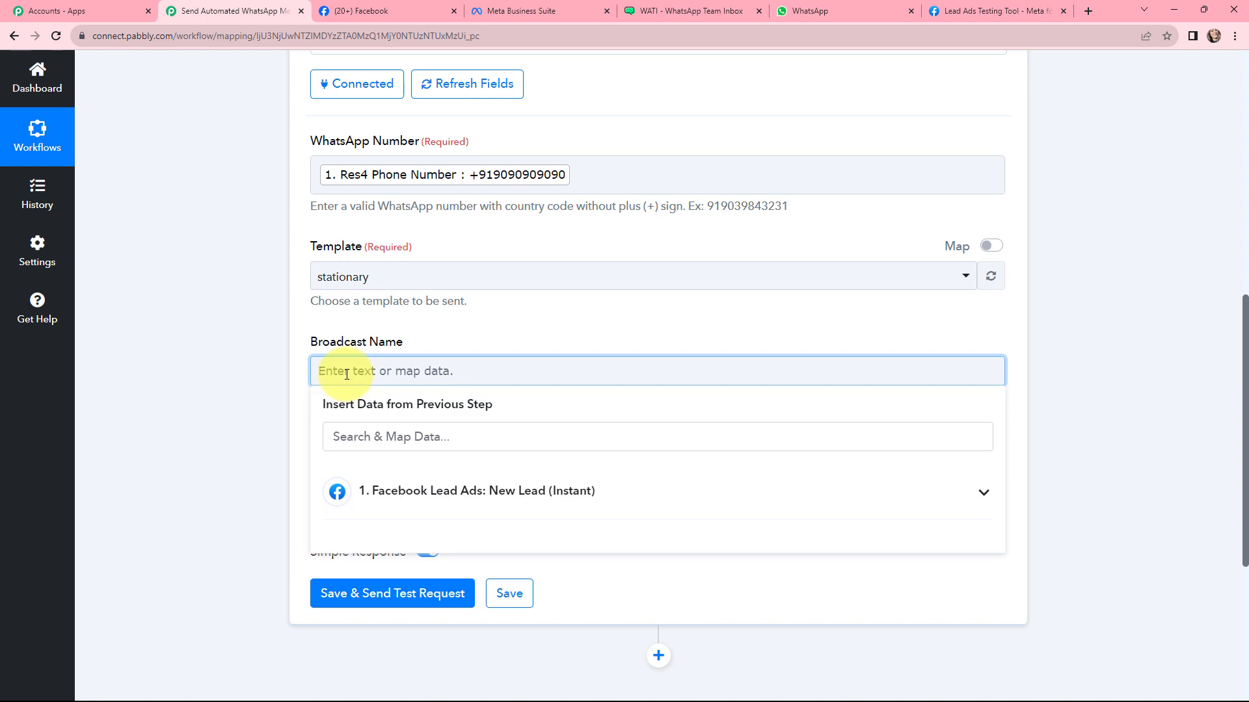
pyautogui.write('Canvas Stationary')
pyautogui.click(282, 430)
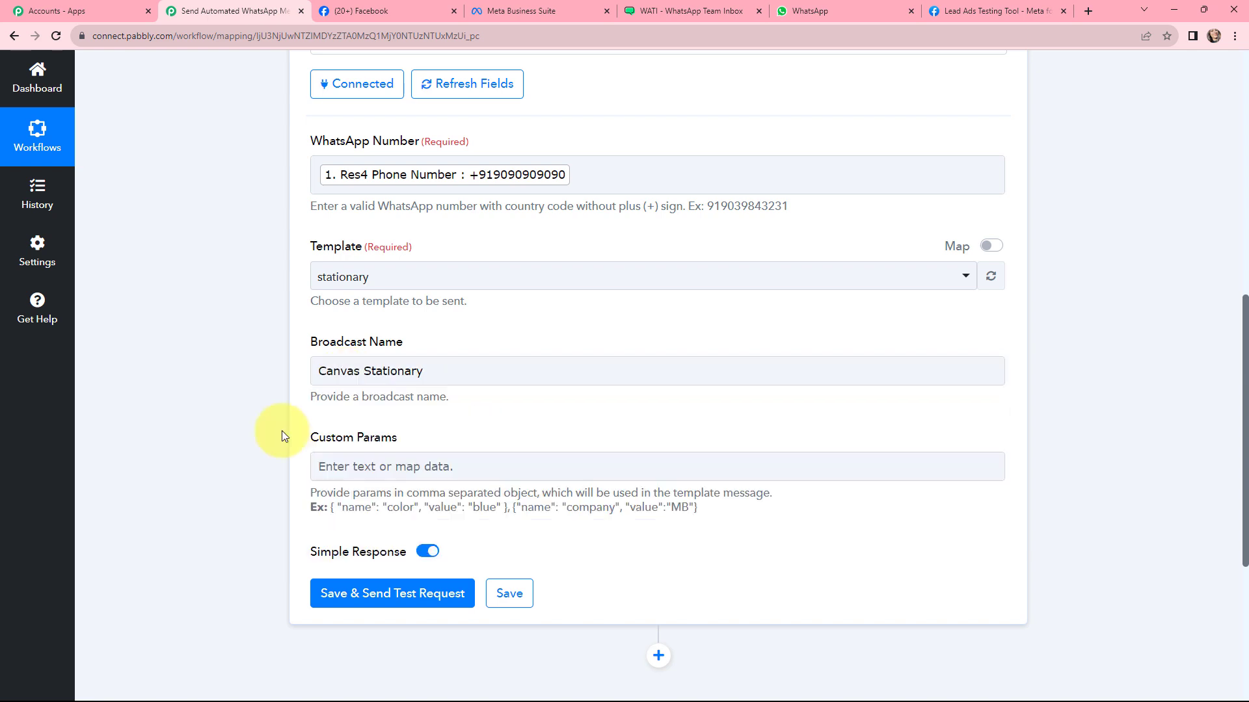
# Step: Copy the sample object { "name": "color", "value": "blue" } from the Custom Params hint into the Custom Params field
pyautogui.click(384, 436)
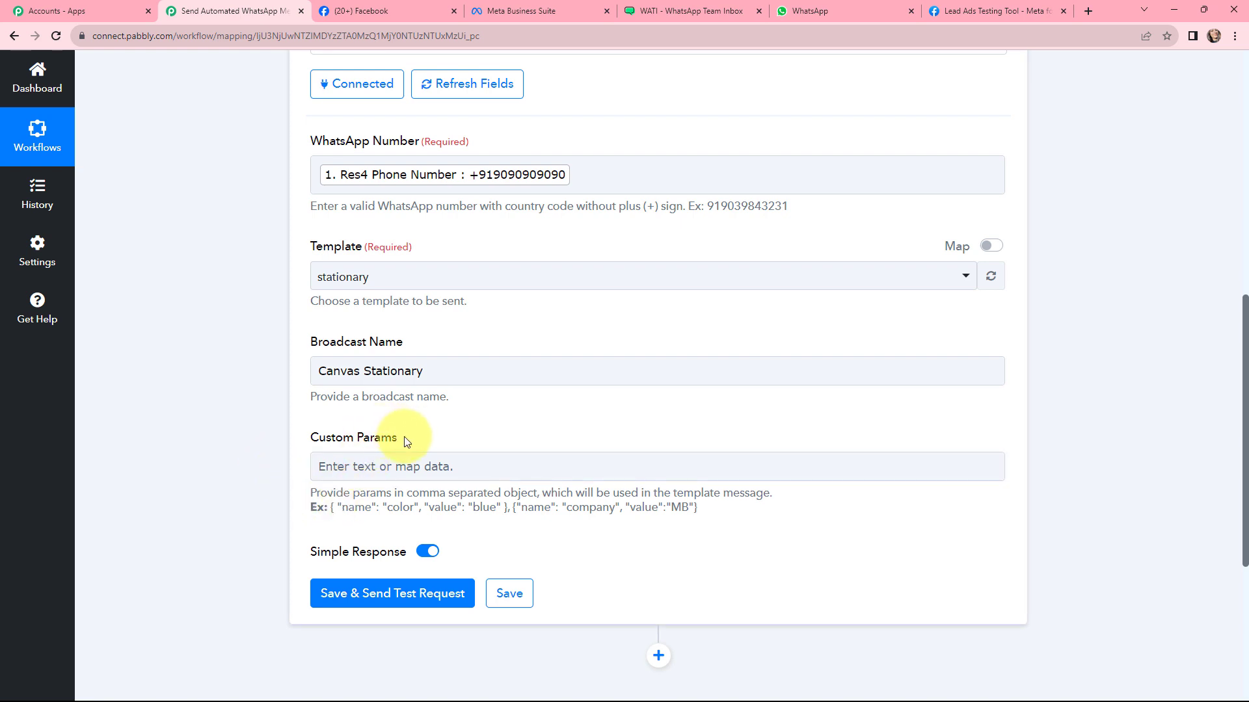
pyautogui.moveTo(405, 441); pyautogui.dragTo(300, 438)
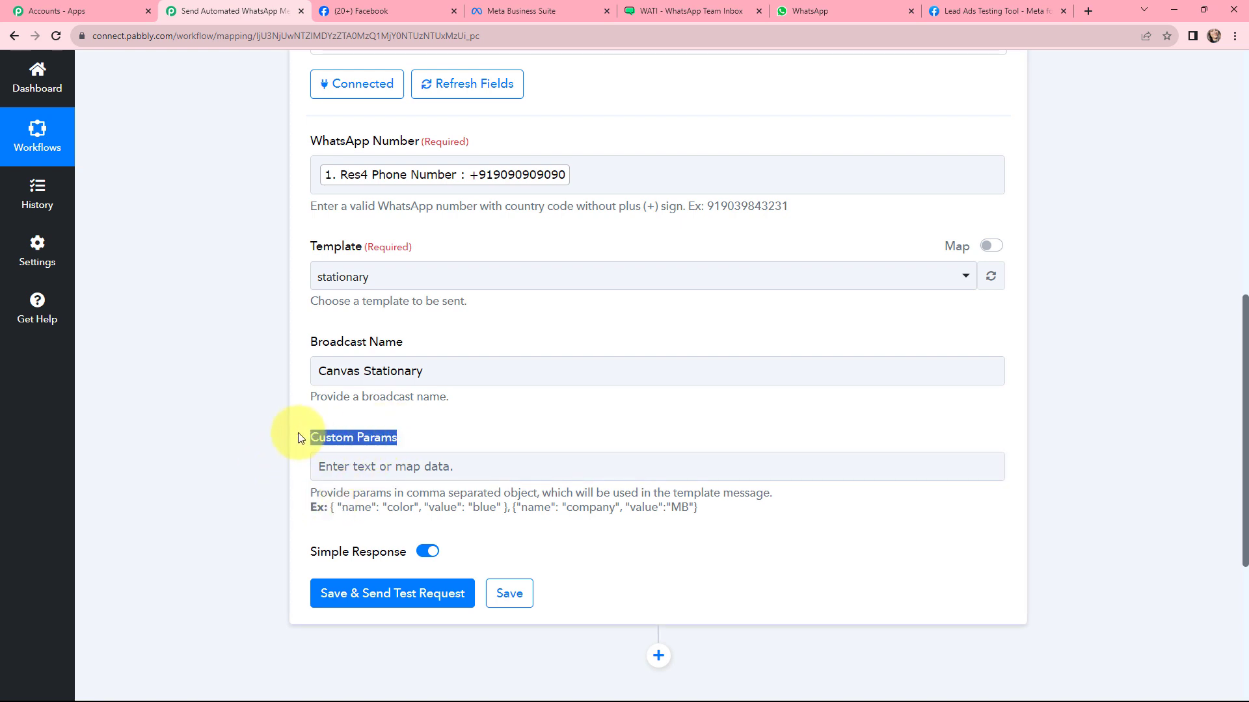
pyautogui.click(300, 439)
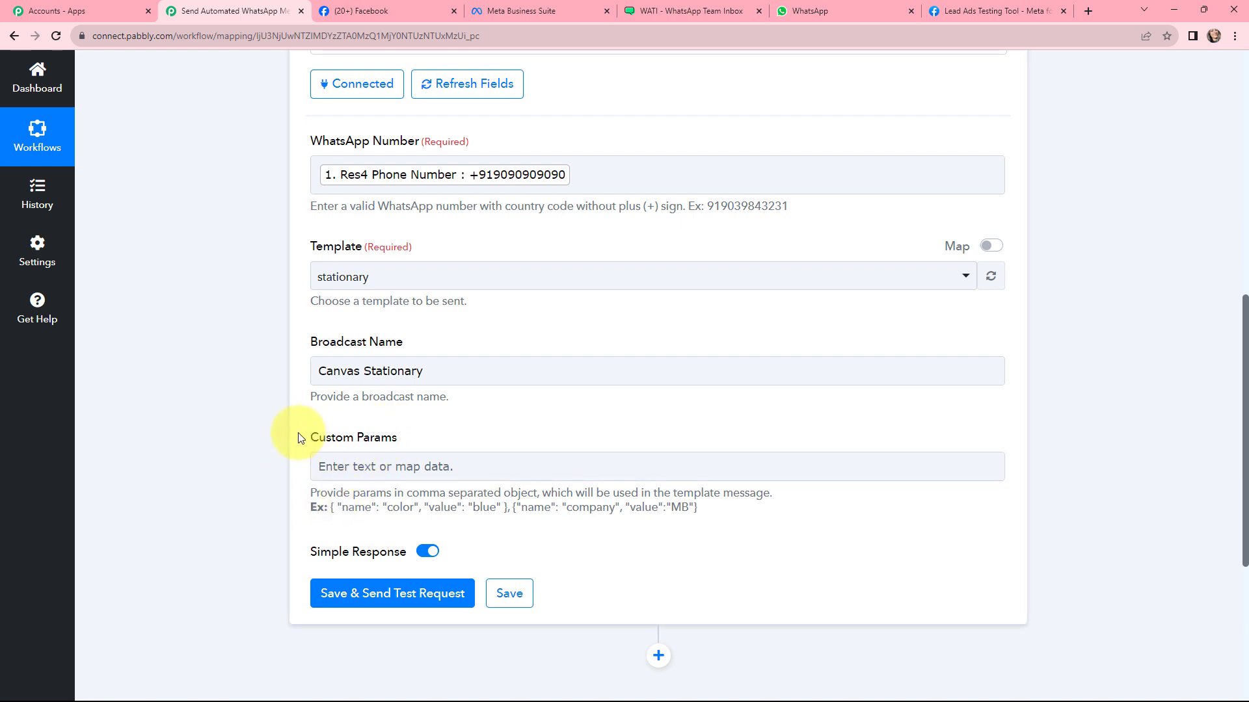
pyautogui.moveTo(329, 508); pyautogui.dragTo(507, 524)
pyautogui.hotkey('ctrl', 'c')
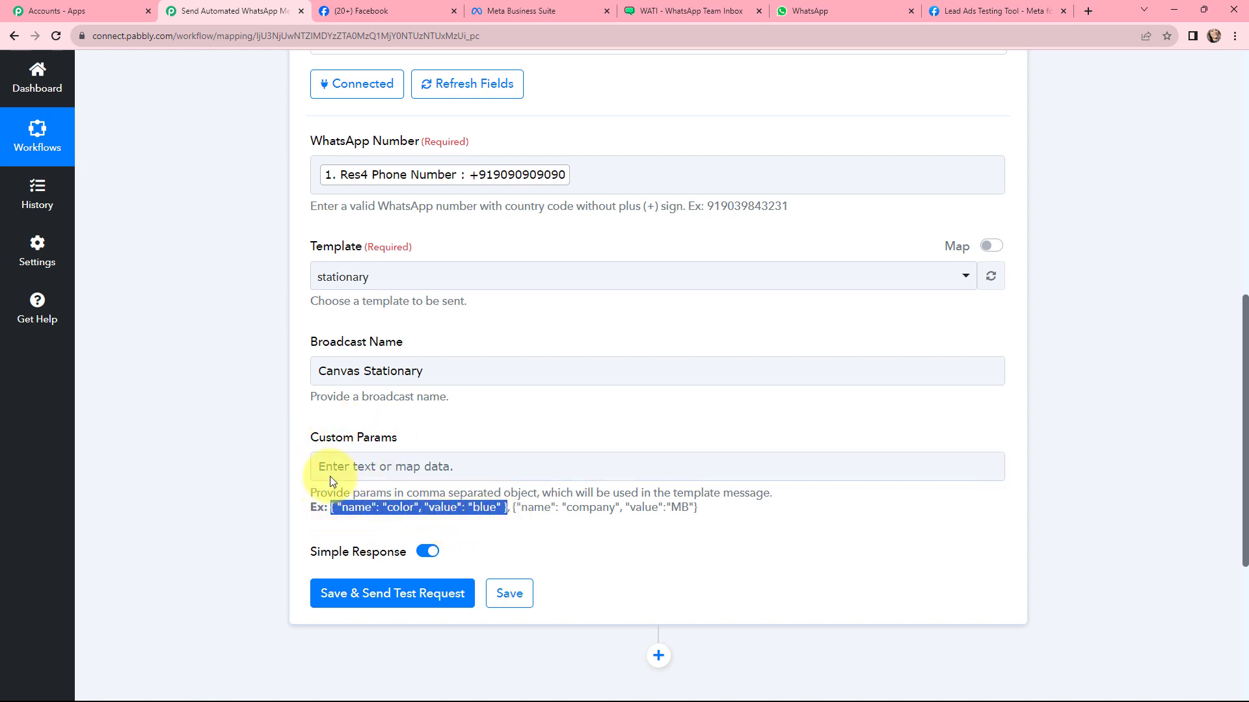
pyautogui.click(368, 466)
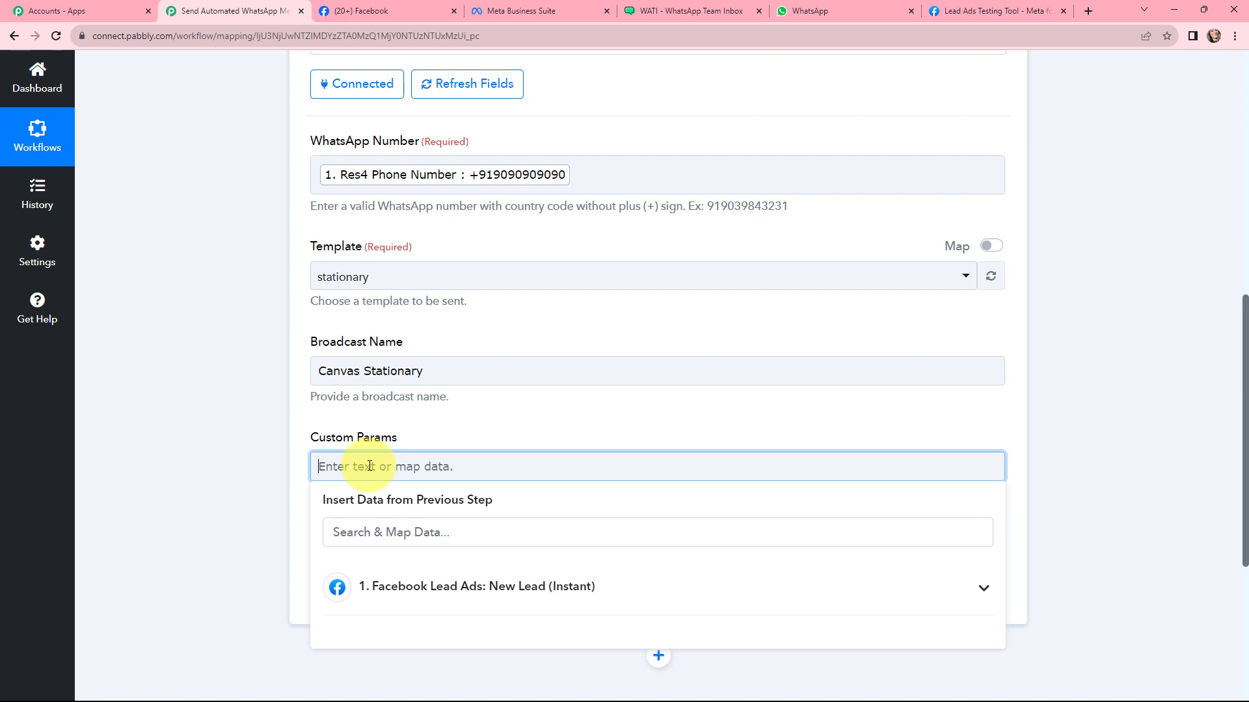
pyautogui.hotkey('ctrl', 'v')
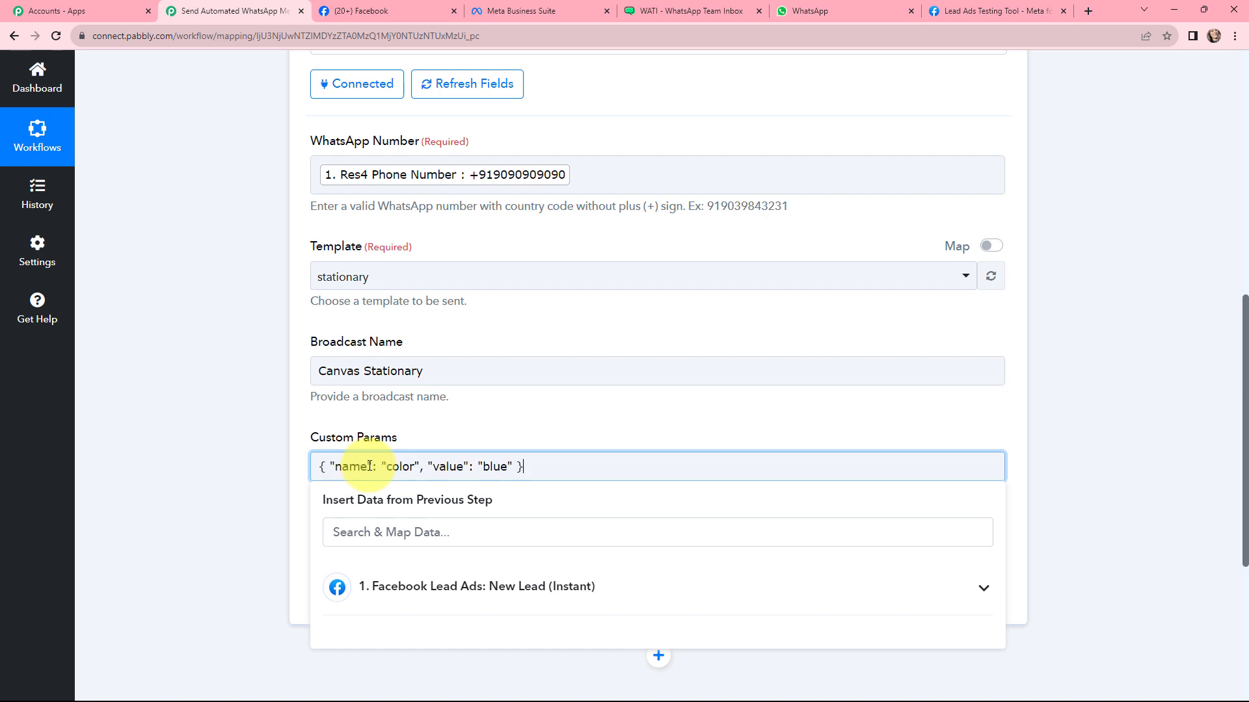
# Step: Change the Custom Params object's name to "name" and replace the value blue with the Full Name field from the Facebook lead trigger
pyautogui.doubleClick(412, 468)
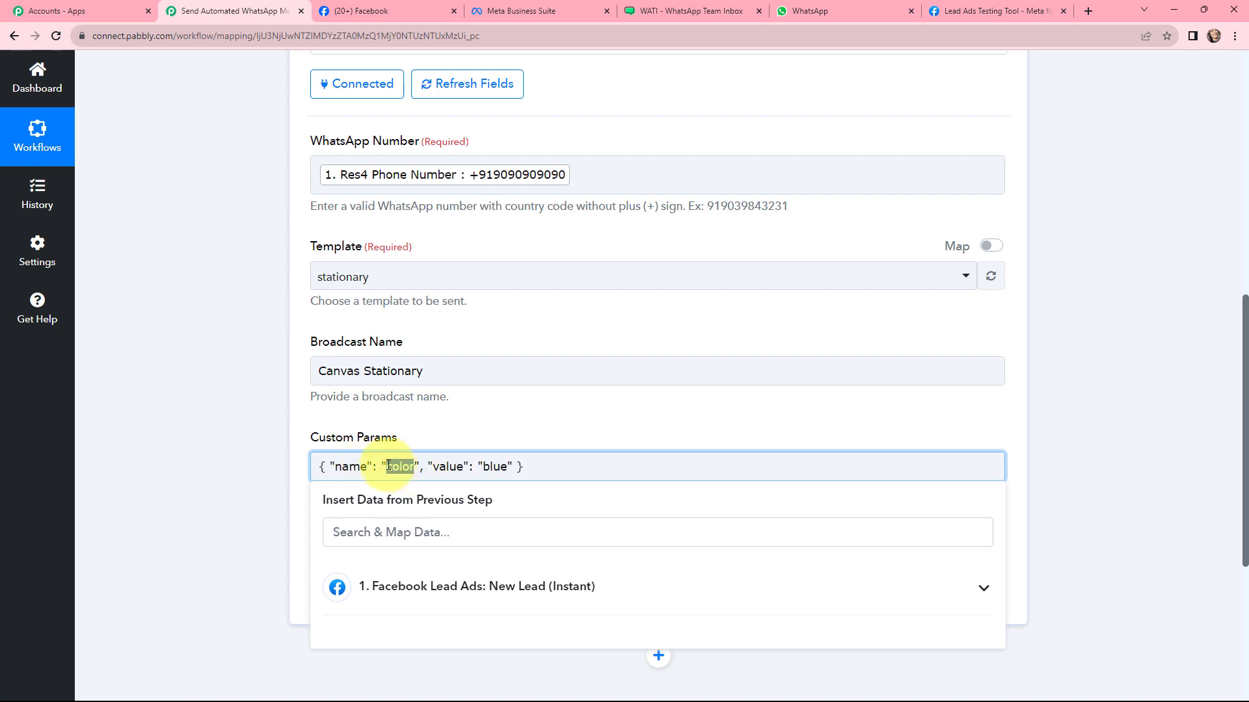
pyautogui.write('name')
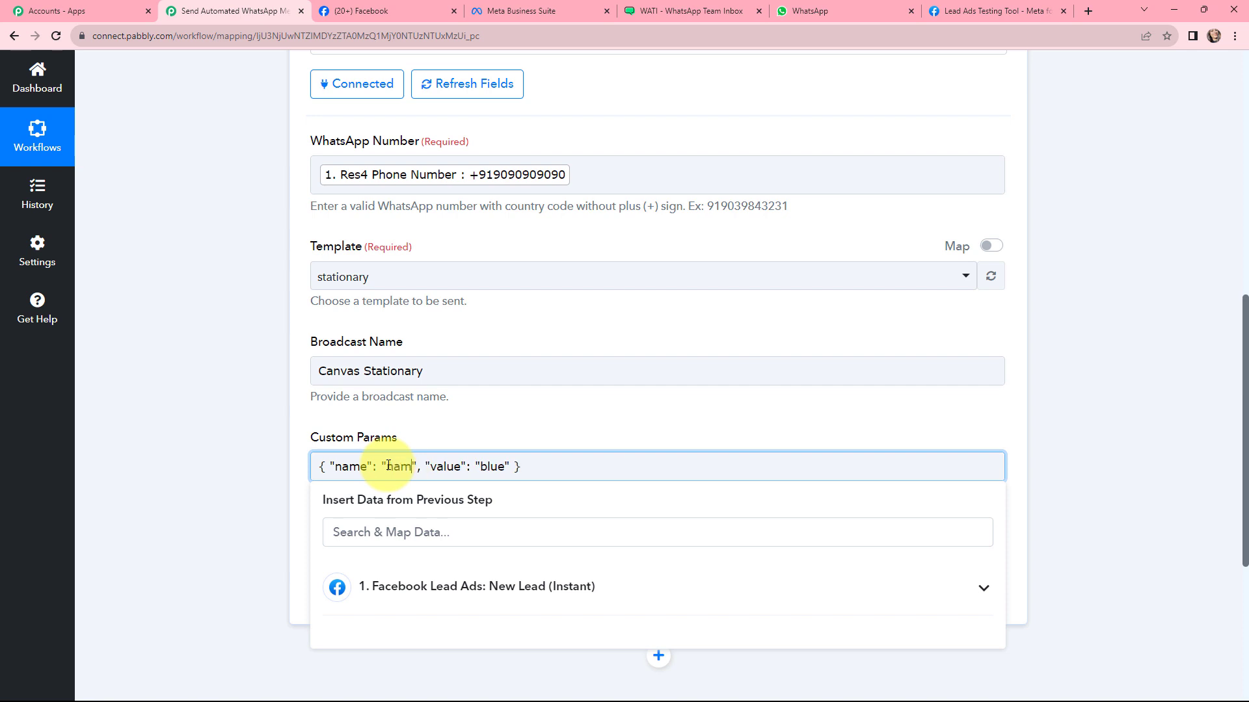
pyautogui.moveTo(487, 467); pyautogui.dragTo(516, 481)
pyautogui.press('BackSpace')
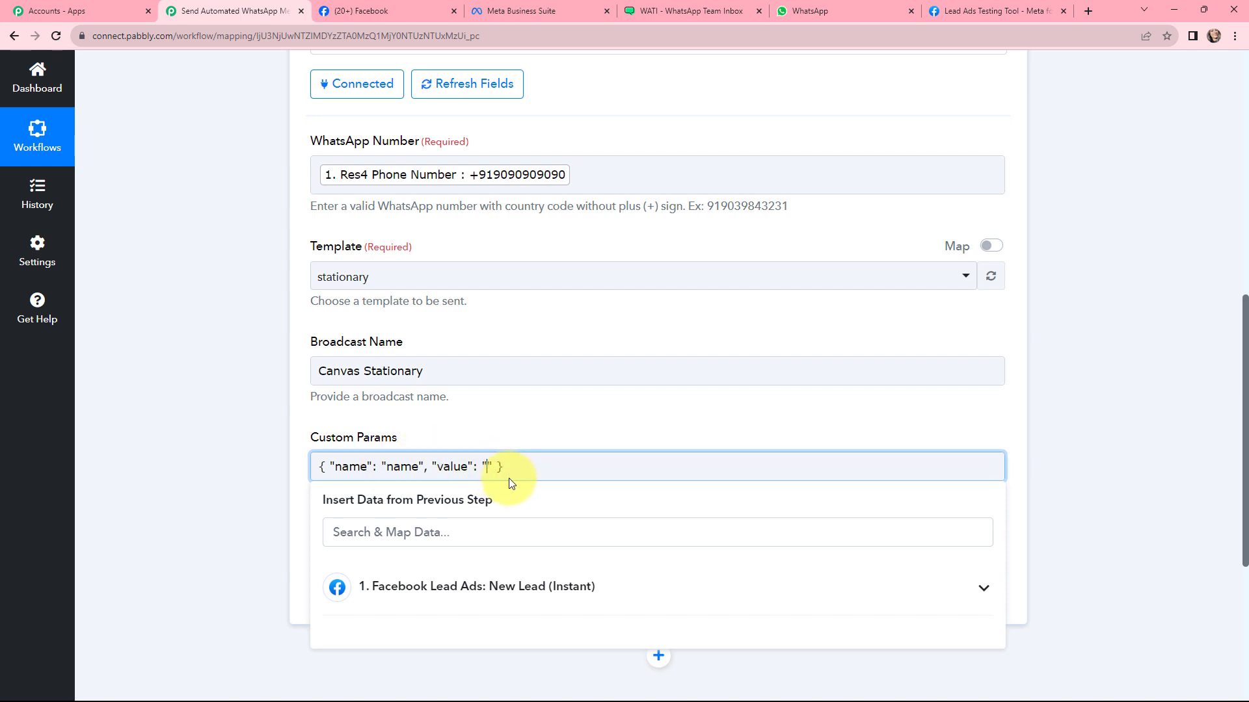
pyautogui.click(469, 579)
pyautogui.click(482, 662)
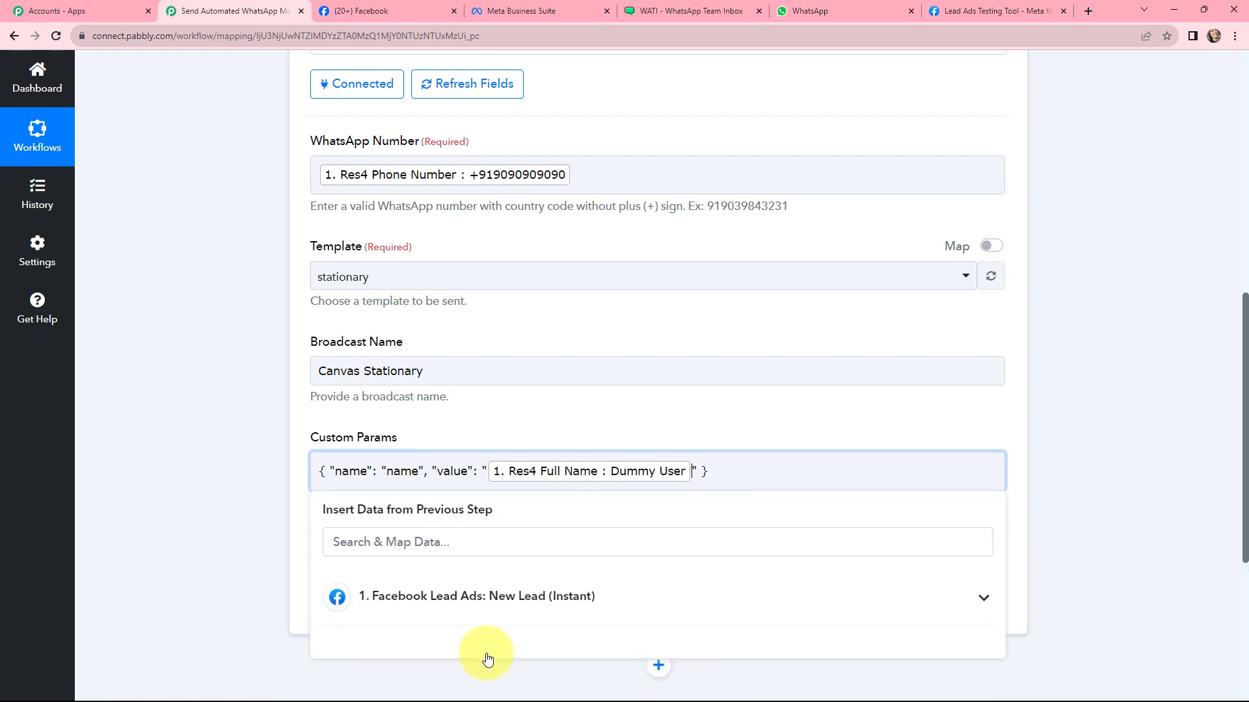
pyautogui.click(269, 384)
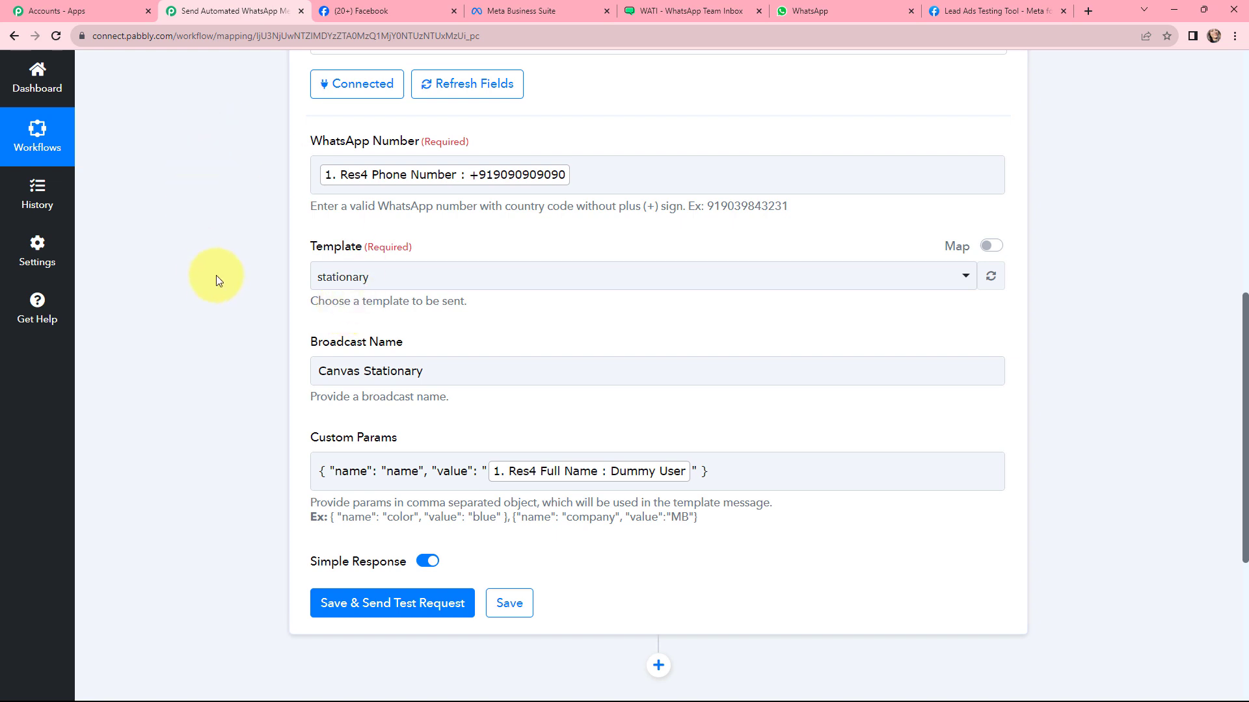
# Step: Save the WATI Send Template Message action and send its test request
pyautogui.scroll(-3, 261, 276)
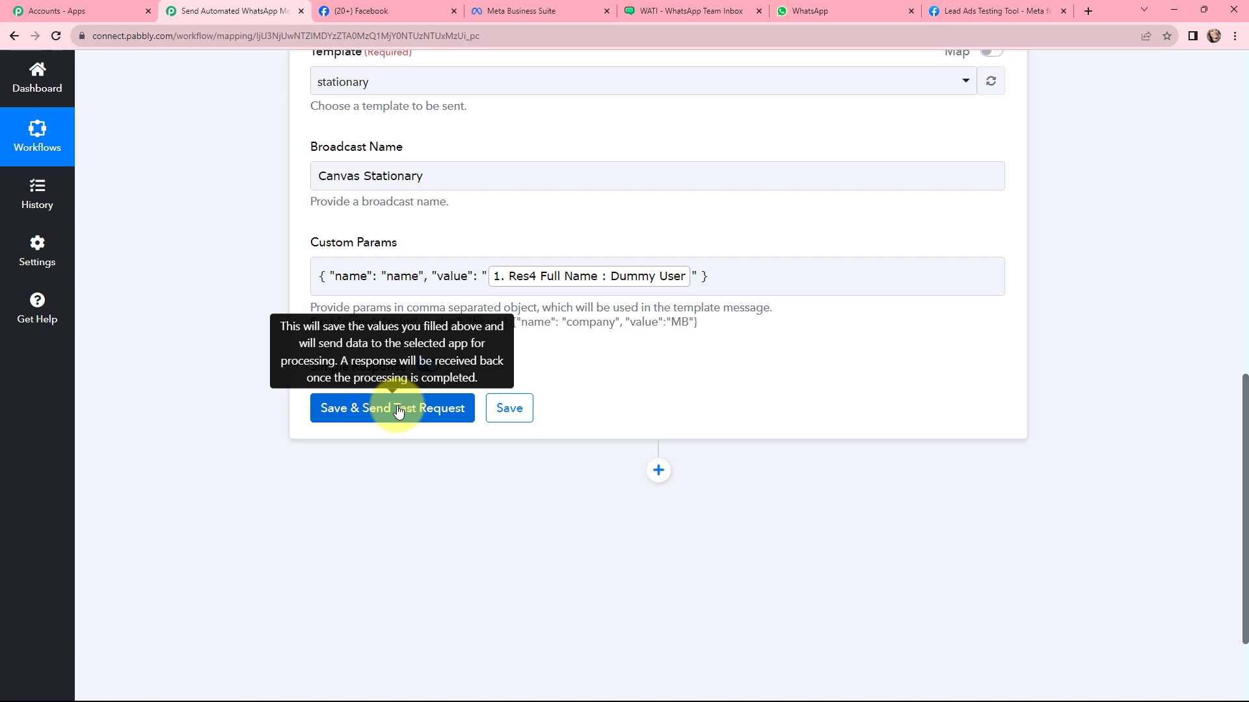
pyautogui.click(399, 410)
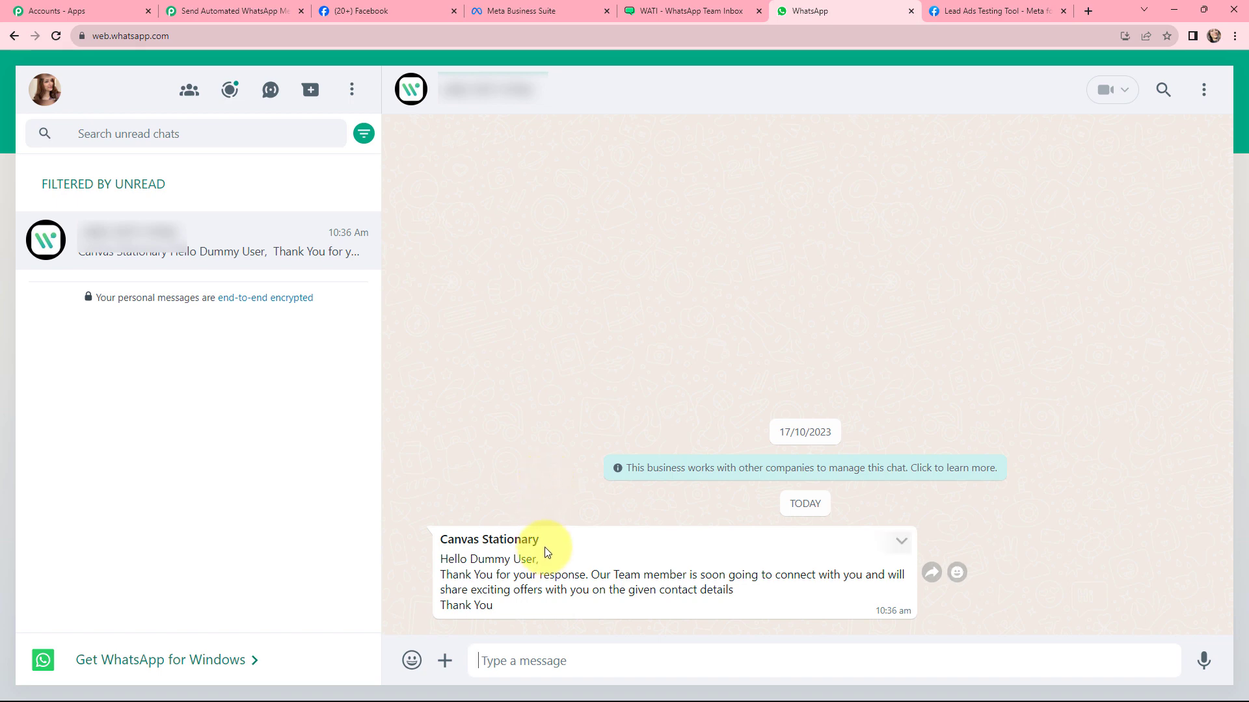
# Step: Examine the title, greeting and body of the received Canvas Stationary message in WhatsApp, and return to the Pabbly Connect workflow
pyautogui.moveTo(544, 541)
pyautogui.mouseDown()
pyautogui.moveTo(440, 549)
pyautogui.moveTo(538, 563)
pyautogui.mouseUp()
pyautogui.moveTo(440, 575); pyautogui.dragTo(569, 614)
pyautogui.click(556, 610)
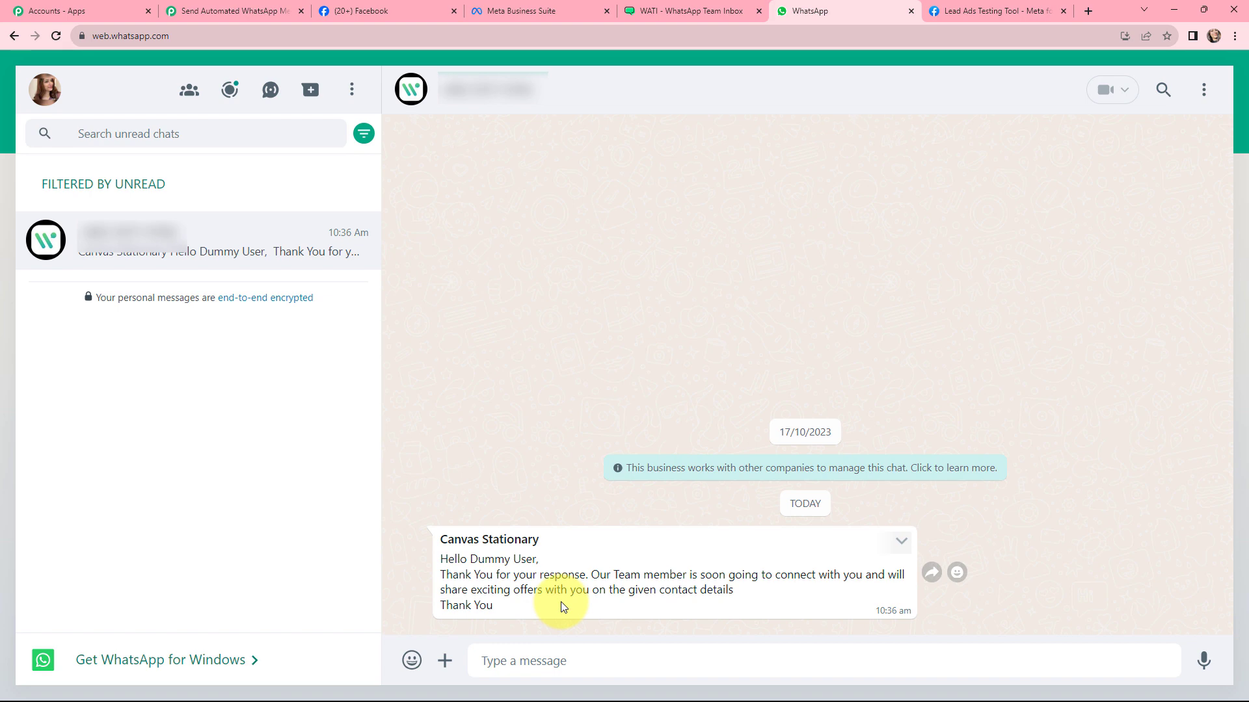
pyautogui.hotkey('ctrl', '2')
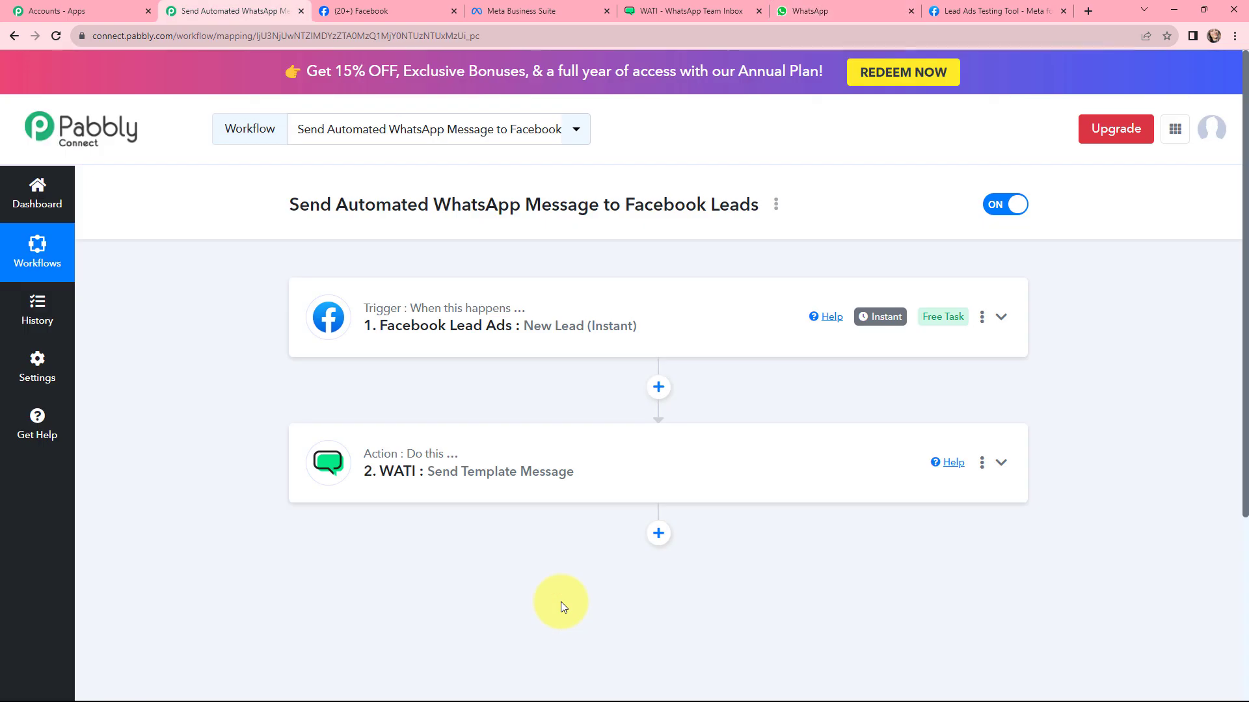